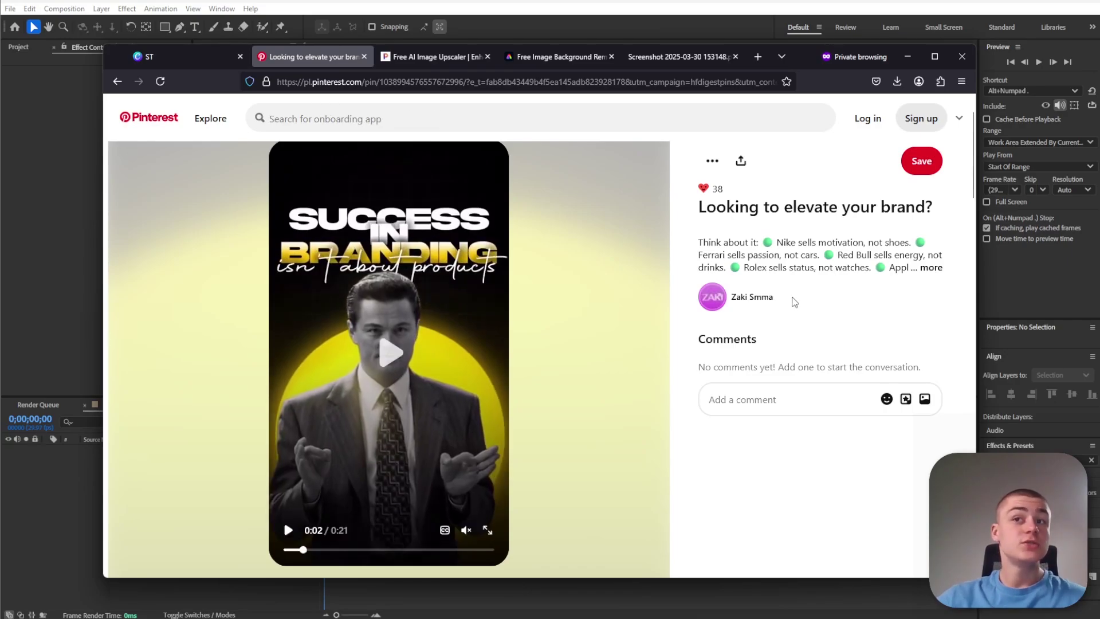
Review the branding reference video on Pinterest and the four-step breakdown of the design on the Canva board.
left_click_drag(793, 302, 729, 298)
left_click(785, 331)
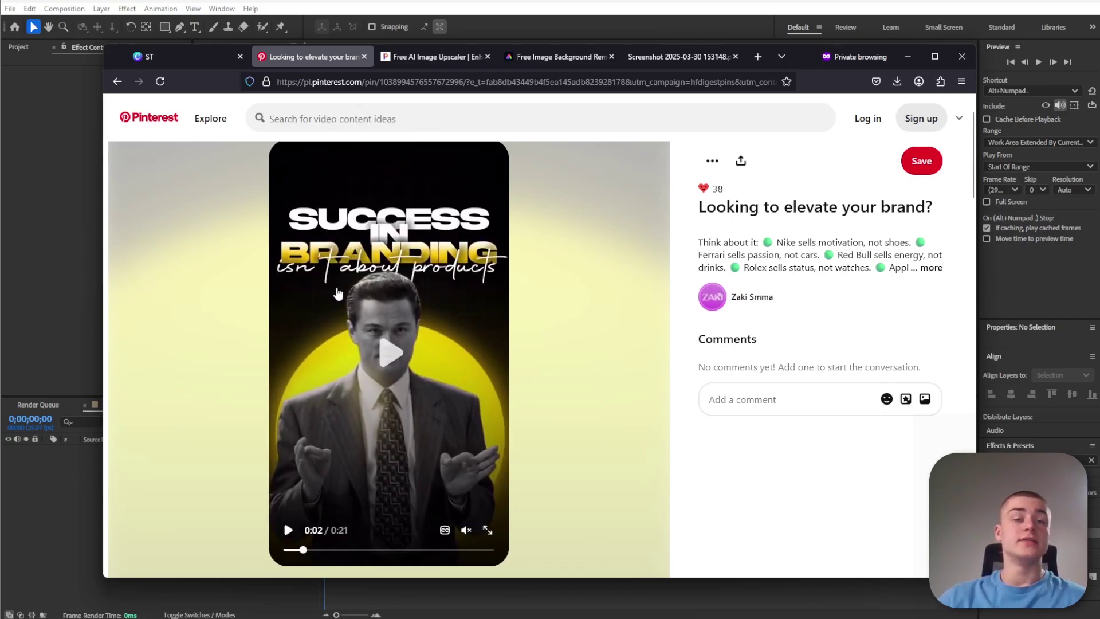
left_click(179, 53)
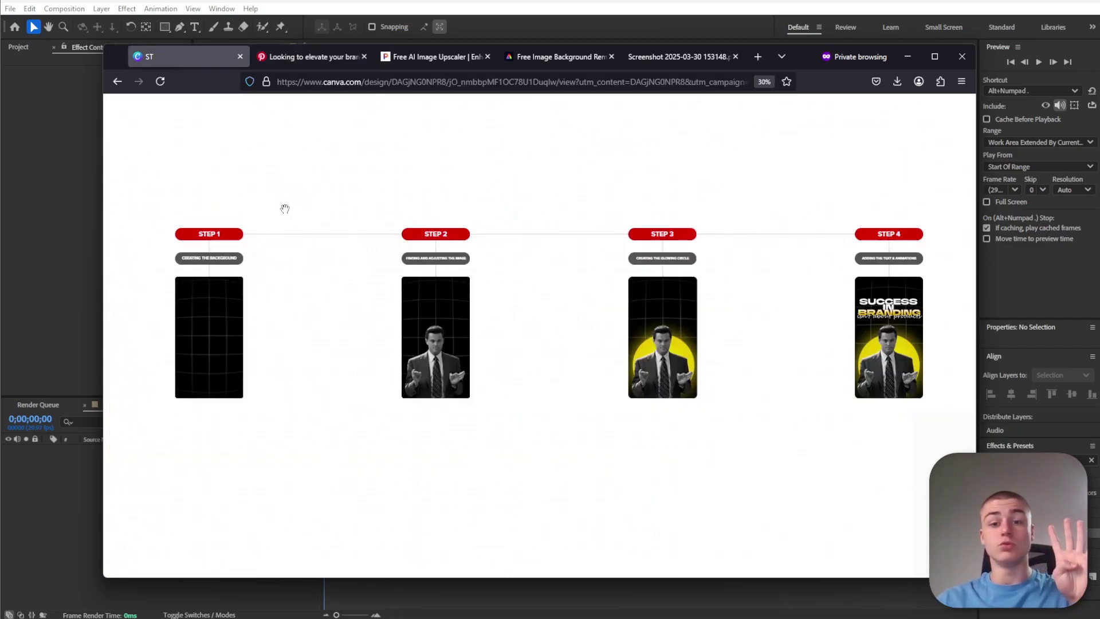
scroll(220, 277, "up", 6)
scroll(392, 267, "down", 2)
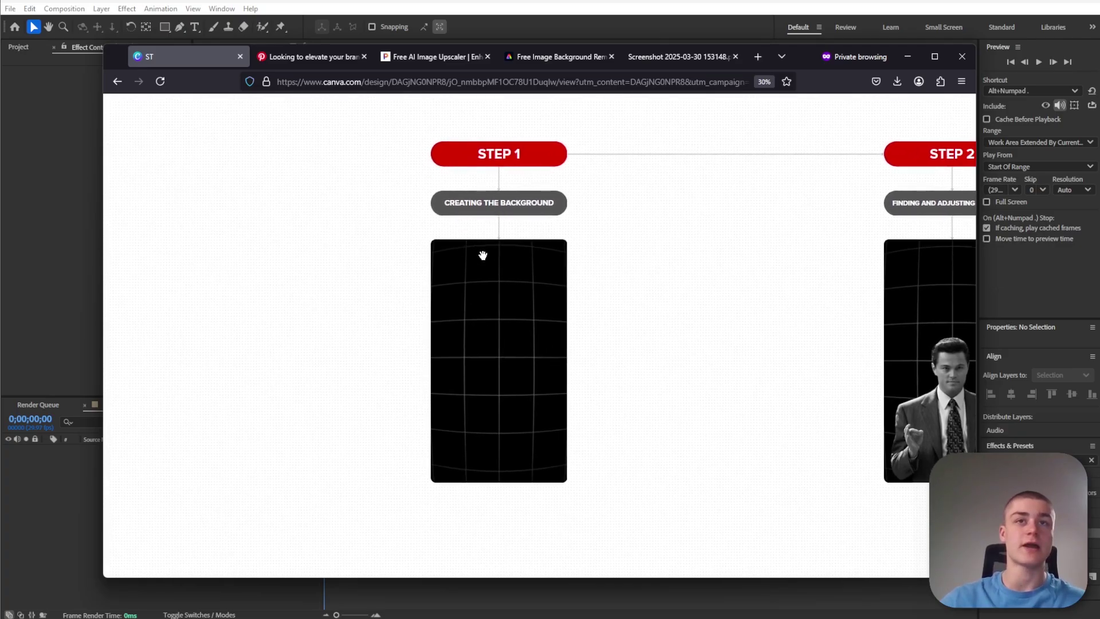
left_click_drag(779, 305, 354, 324)
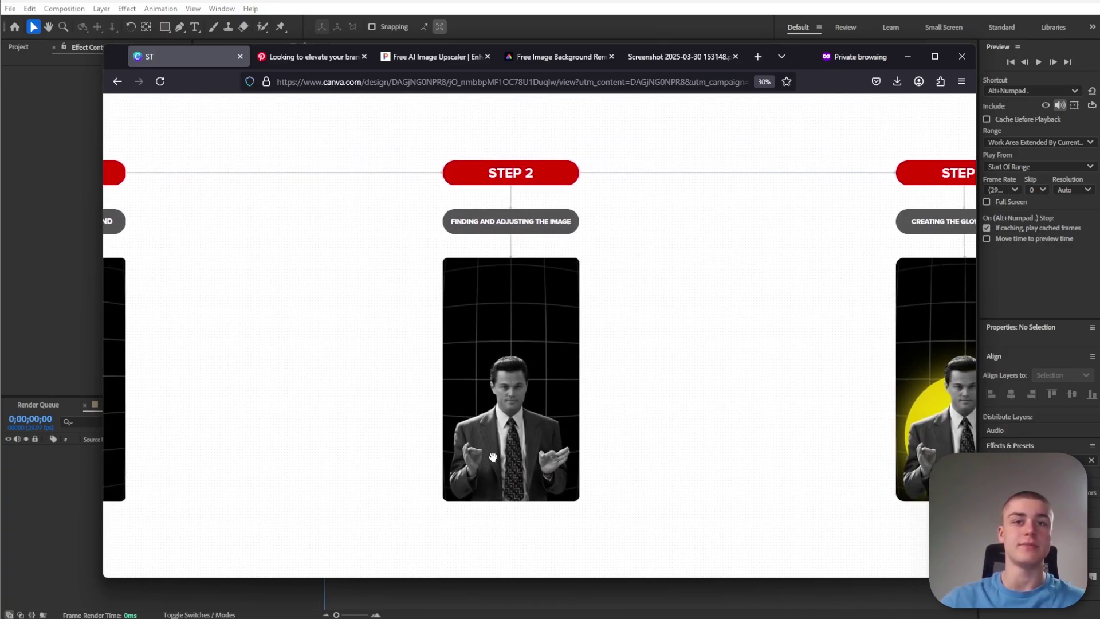
left_click_drag(844, 372, 421, 360)
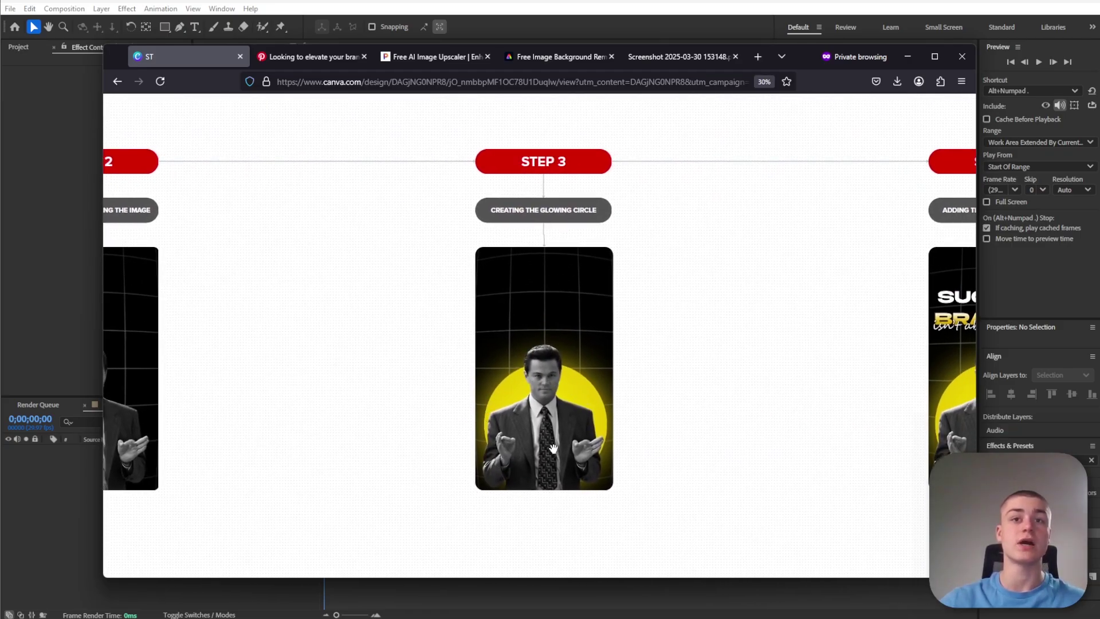
left_click_drag(851, 380, 463, 375)
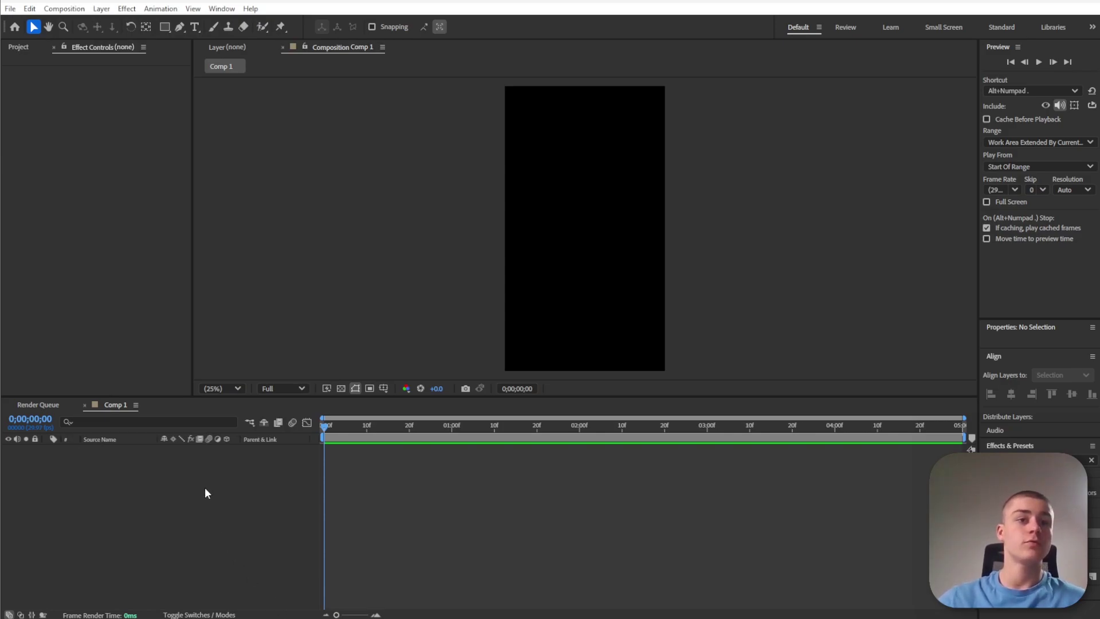
Create a black solid layer at composition size, 1080 x 1920 px, in Comp 1.
right_click(206, 491)
mouse_move(290, 497)
left_click(402, 527)
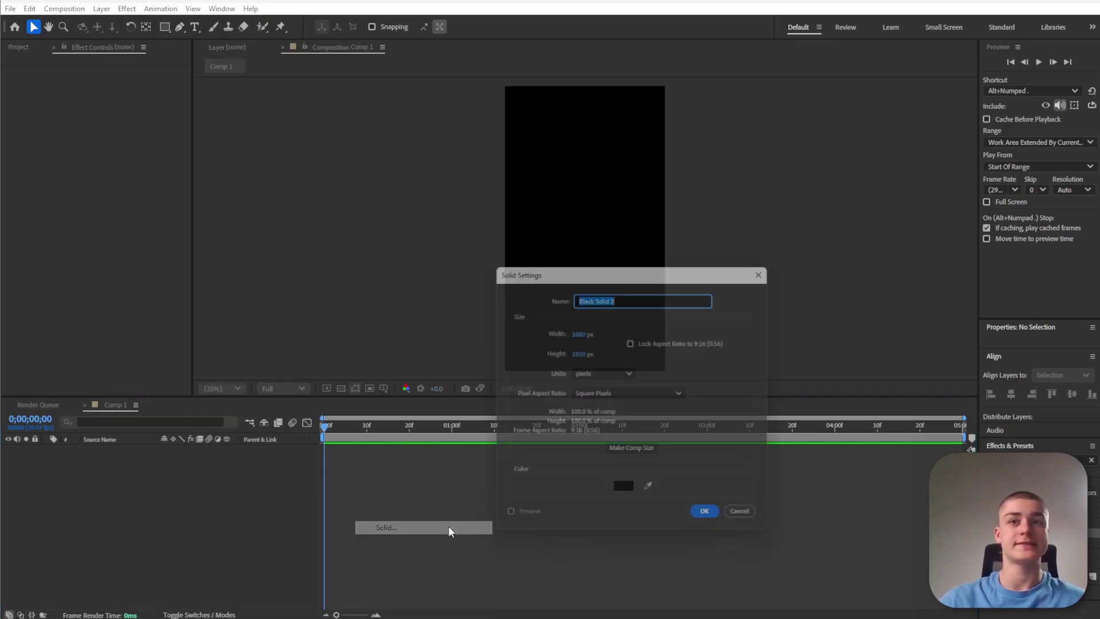
left_click(709, 518)
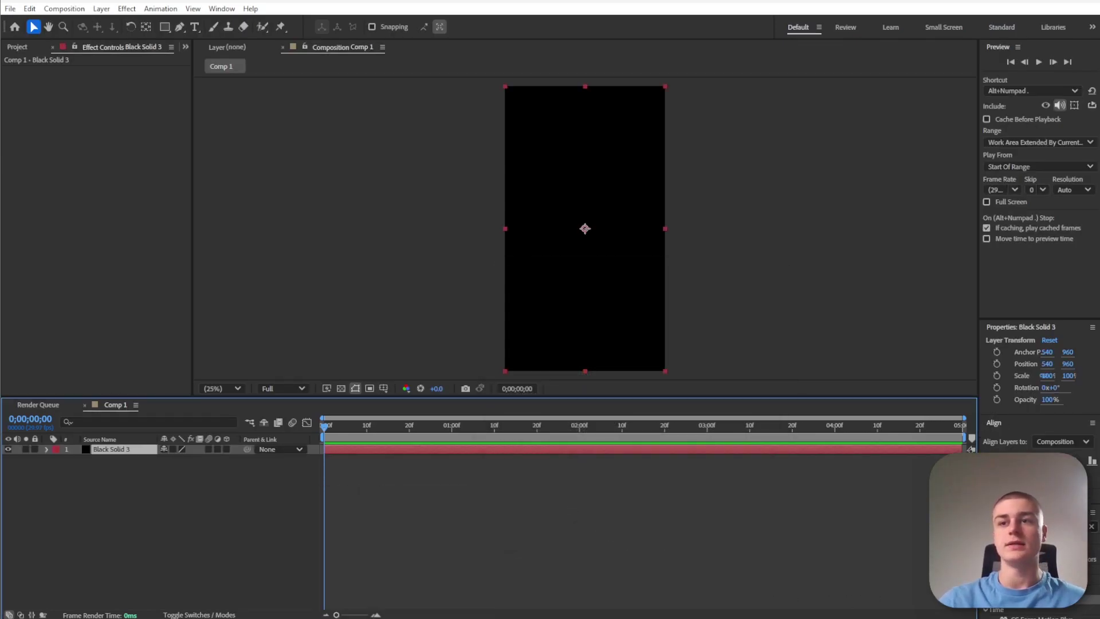
Apply the Grid effect and the Motion Tile effect to the black solid layer.
left_click(1031, 527)
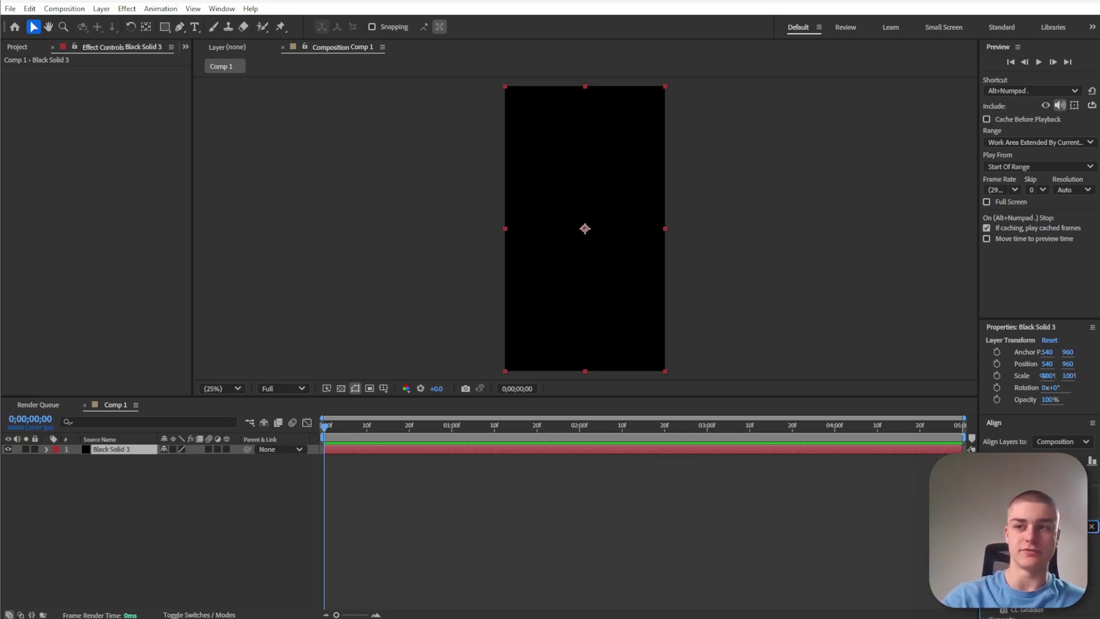
scroll(1026, 596, "down", 1)
left_click_drag(1018, 600, 120, 450)
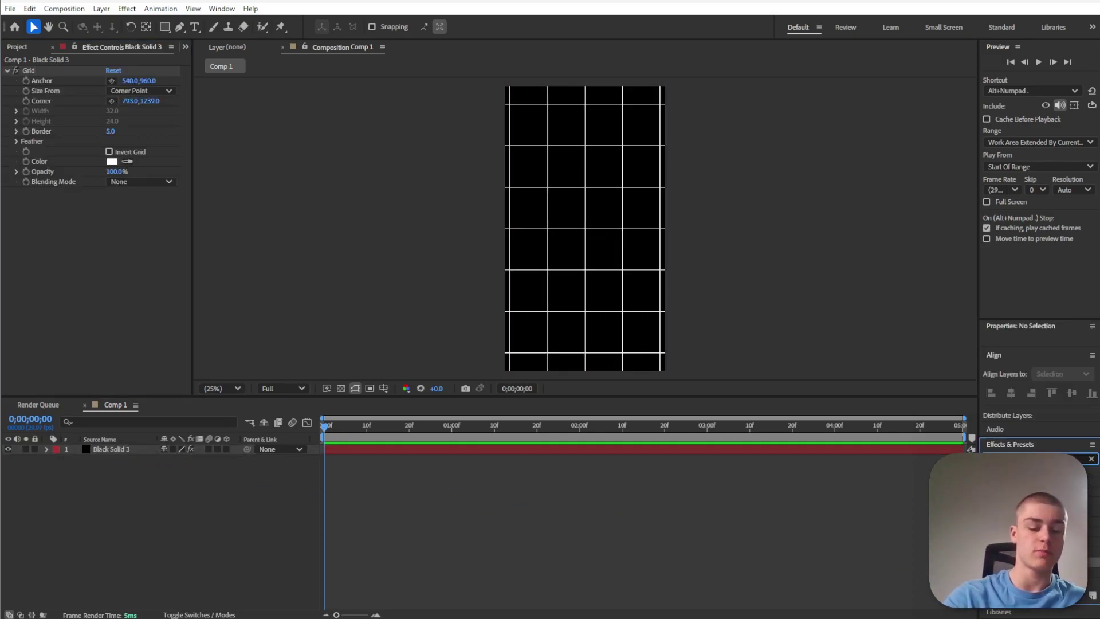
type("motion")
left_click_drag(1018, 533, 123, 451)
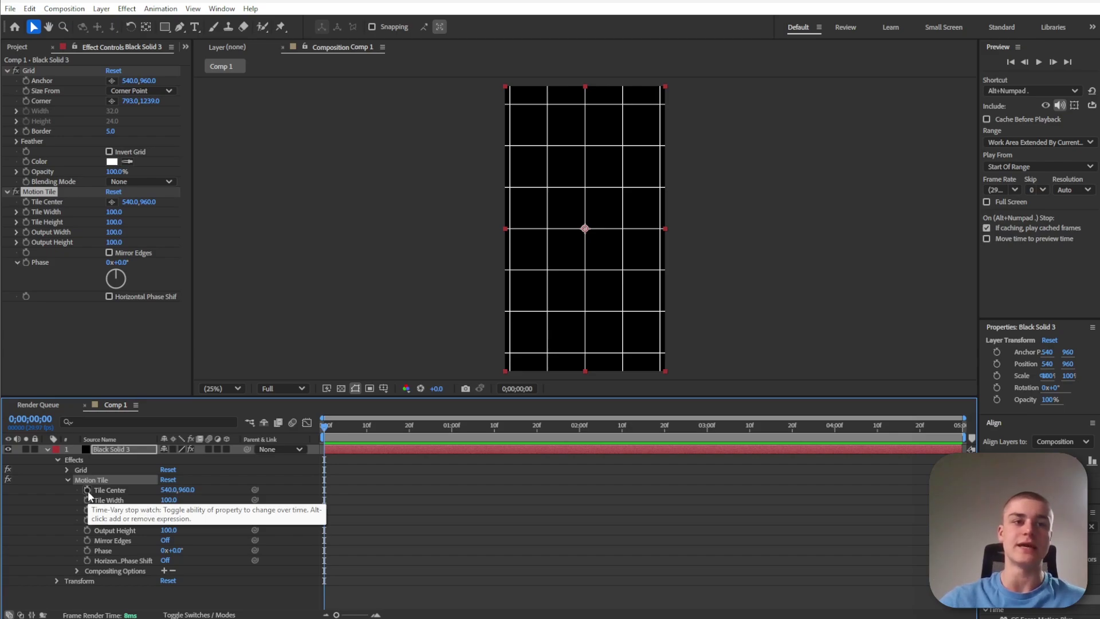
Keyframe Motion Tile's Tile Center at the start, lower its Y value at 0;00;04;29, and enable motion blur for the composition and solid.
left_click(87, 491)
left_click(960, 430)
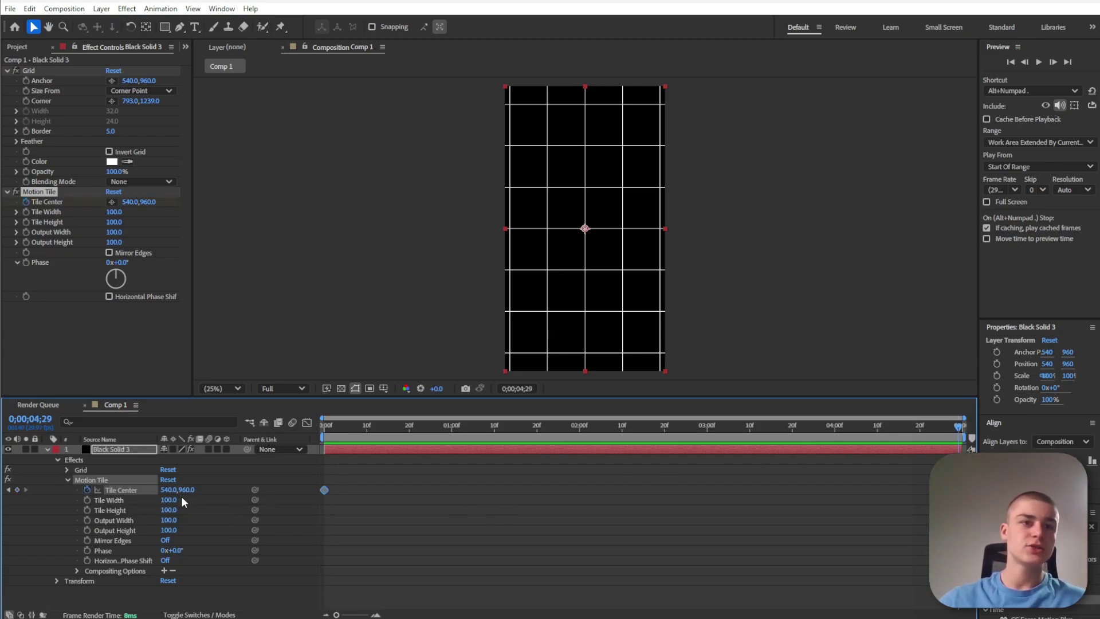
left_click_drag(196, 489, 175, 496)
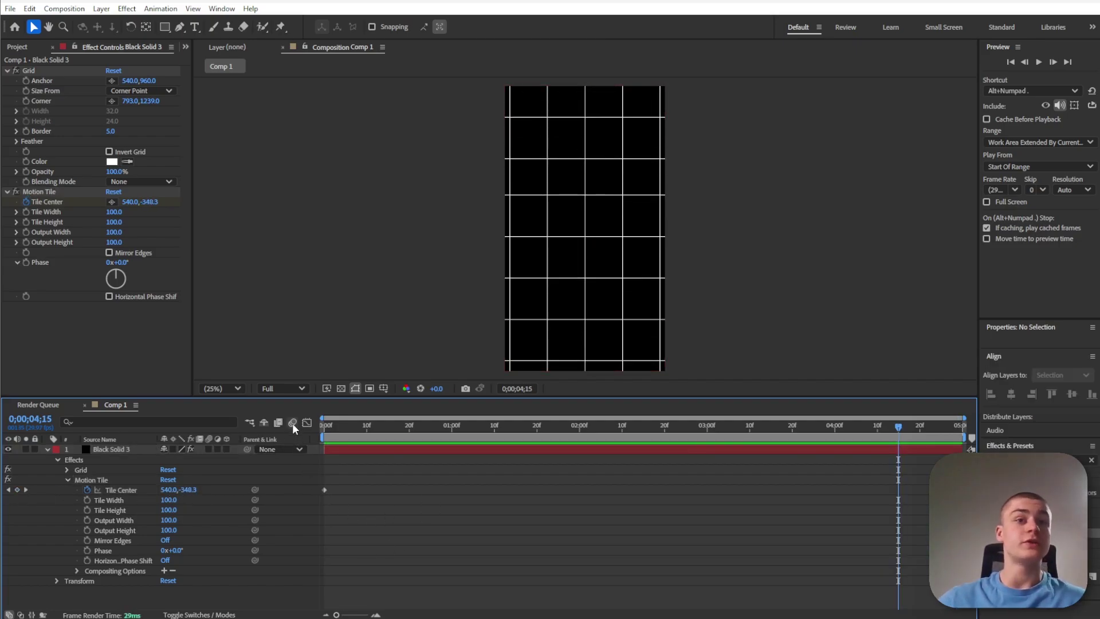
left_click(292, 422)
left_click(210, 449)
Add a Gaussian Blur effect to the solid after Motion Tile and set its Blurriness to 7.
left_click(1032, 461)
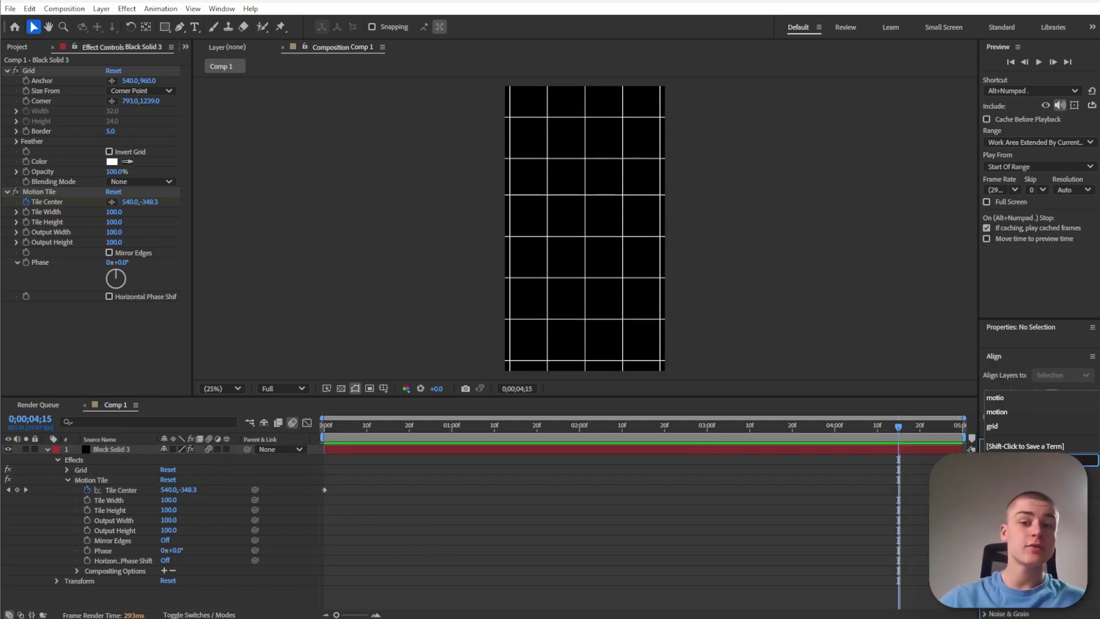
type("glow")
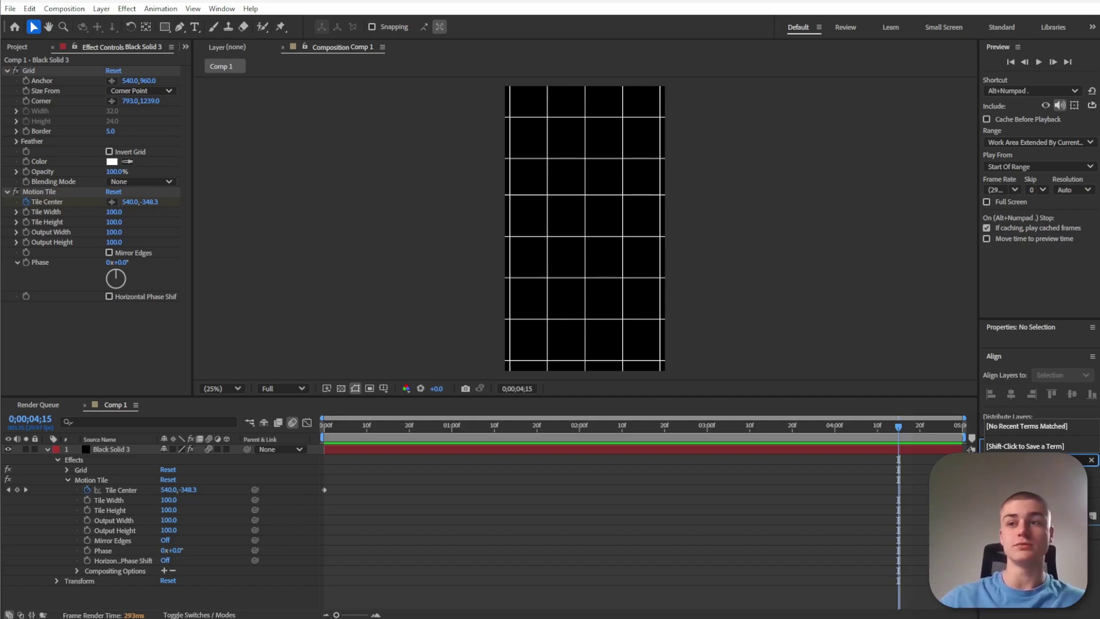
left_click_drag(1022, 483, 60, 303)
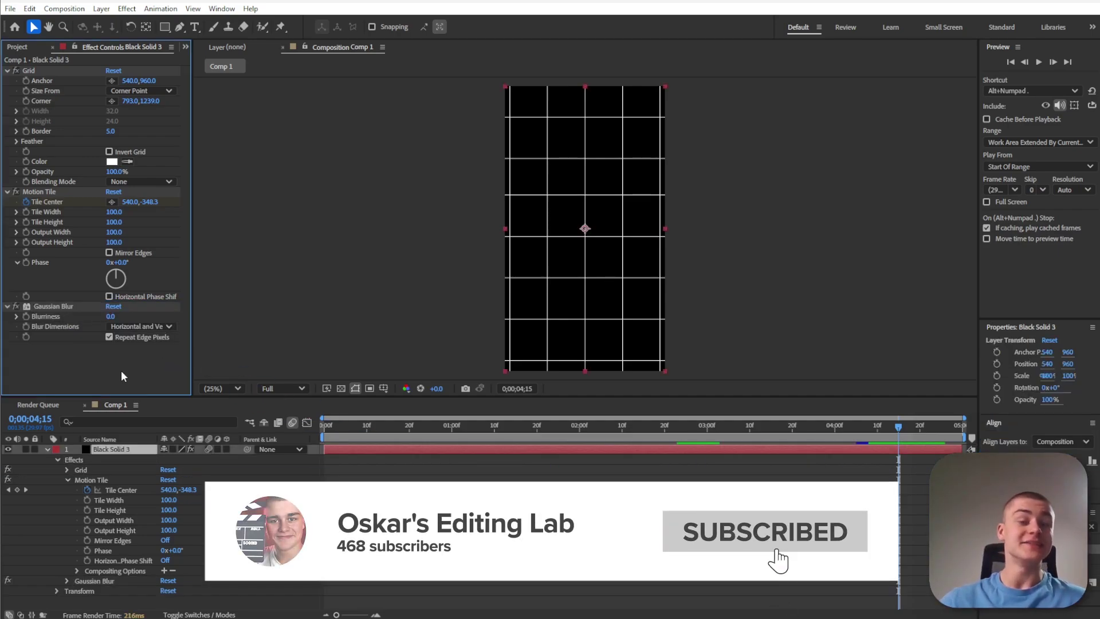
left_click(114, 316)
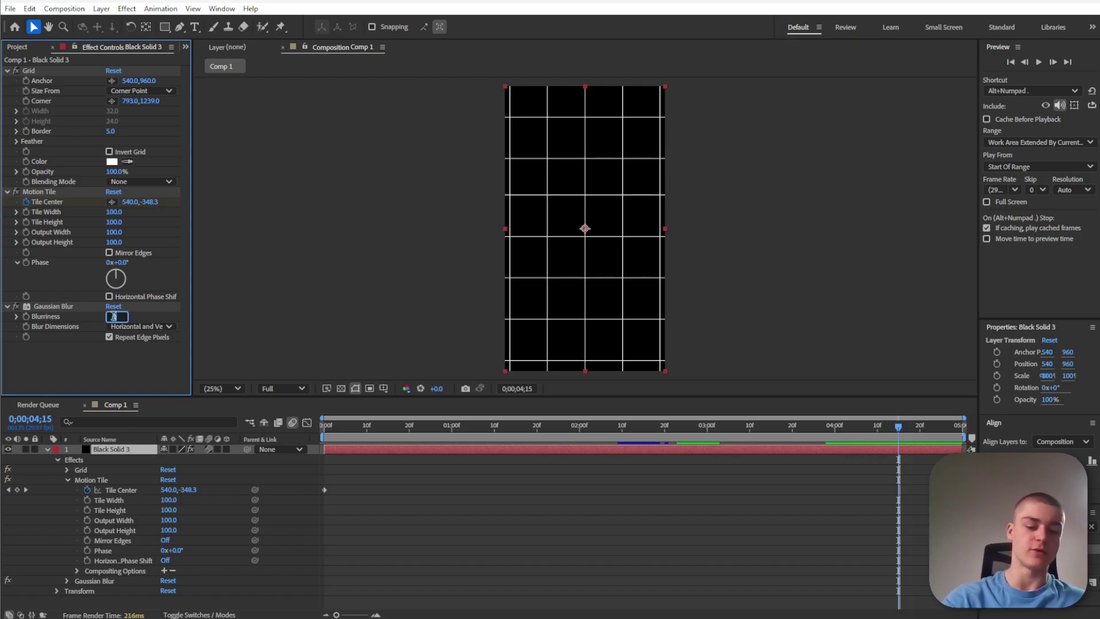
type("7")
left_click(737, 524)
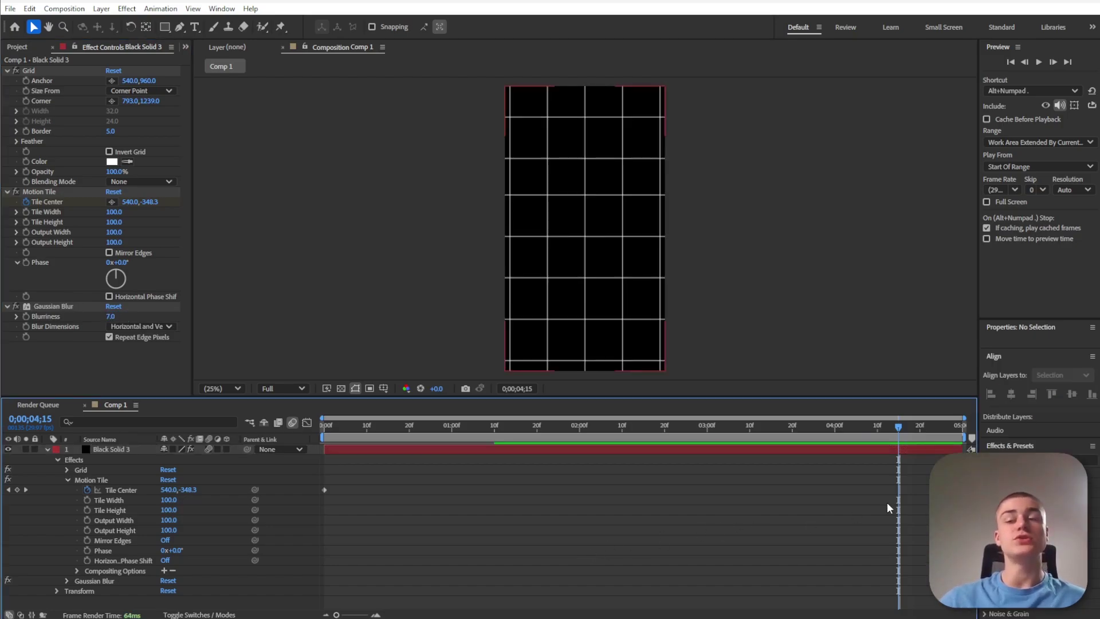
Add CC Vignette and Noise to the solid, placing the vignette's center at 532, 964 with an Amount of 125.
left_click(1018, 450)
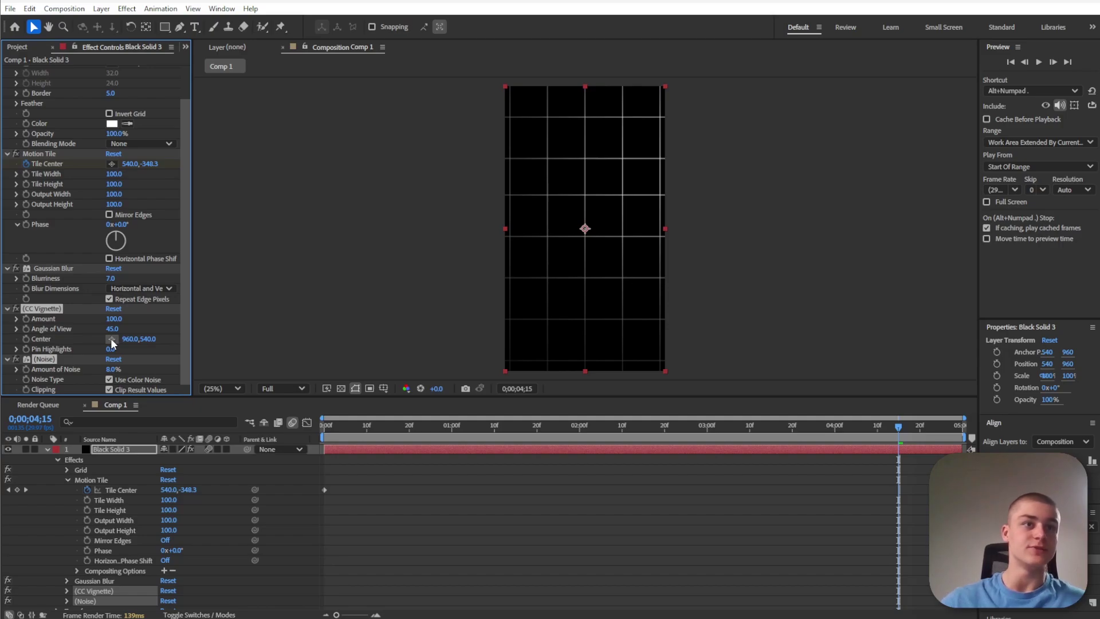
left_click(113, 340)
left_click(584, 231)
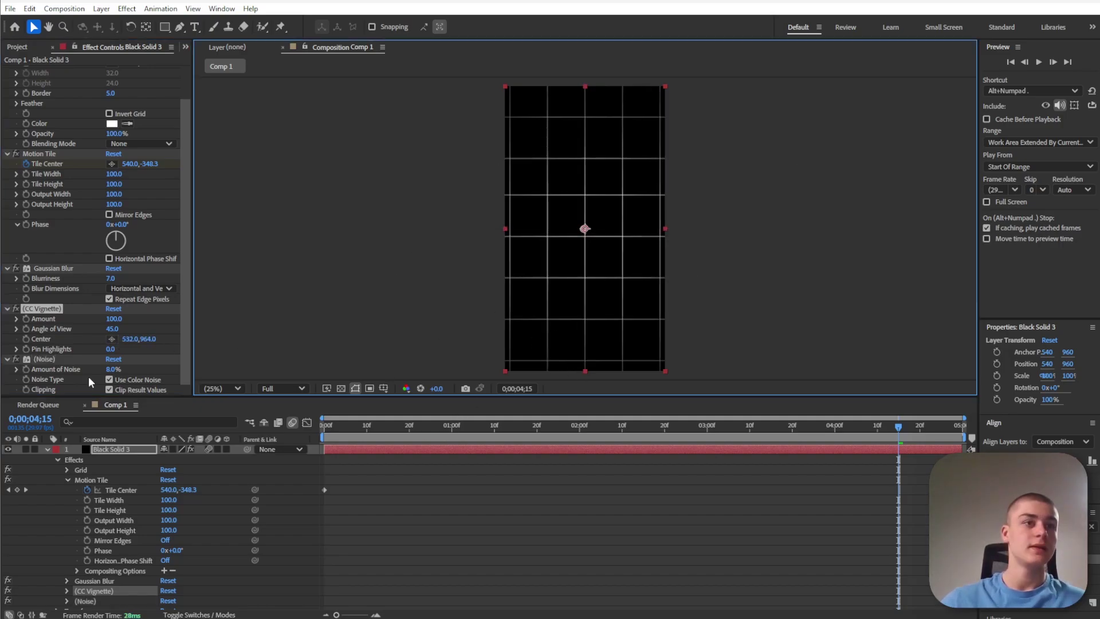
left_click(49, 360)
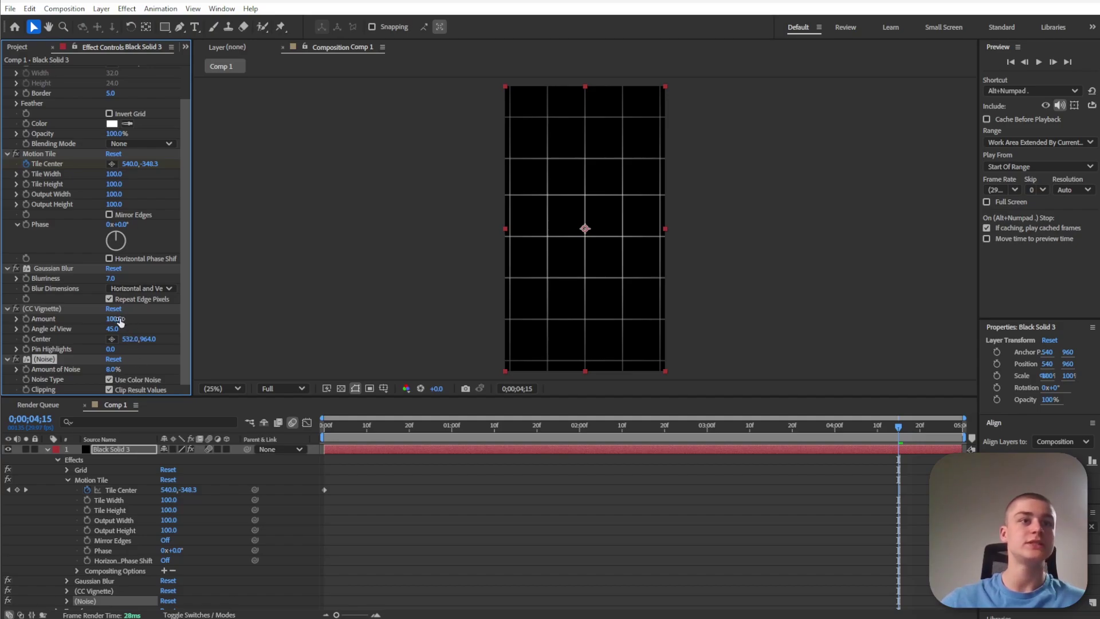
left_click_drag(121, 321, 137, 318)
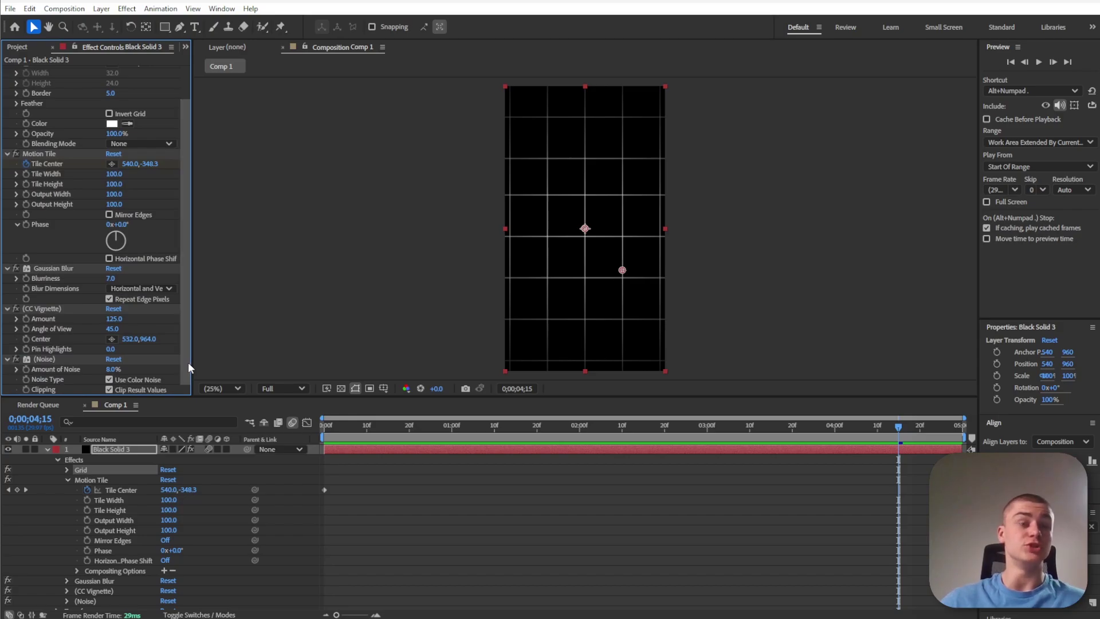
Change the Grid effect's line color to grey 858585.
left_click_drag(188, 363, 186, 319)
left_click(112, 162)
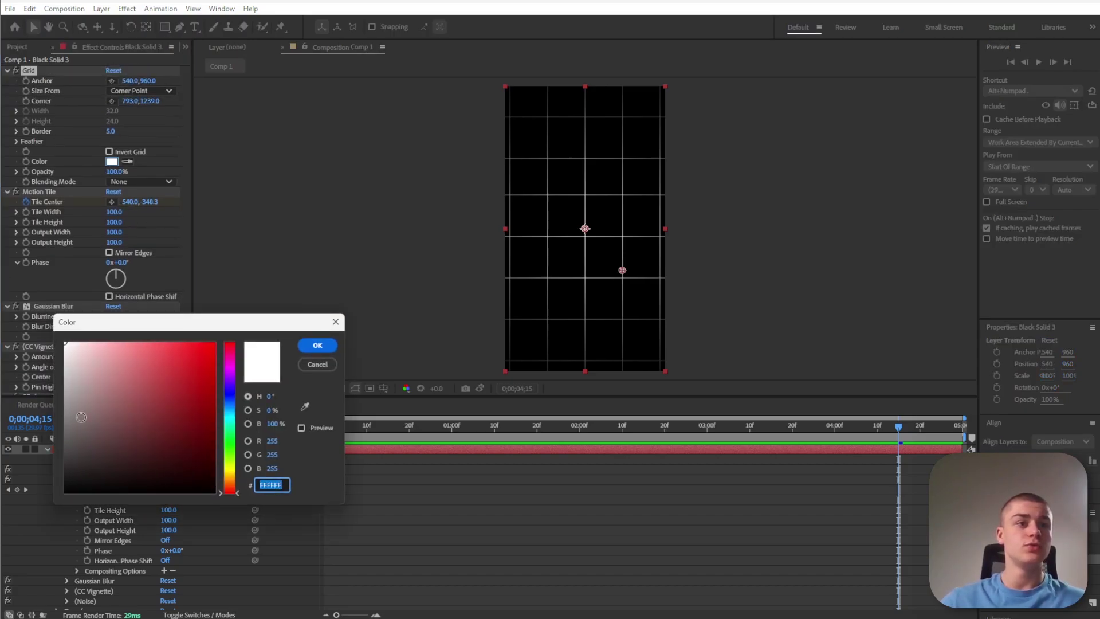
left_click(69, 402)
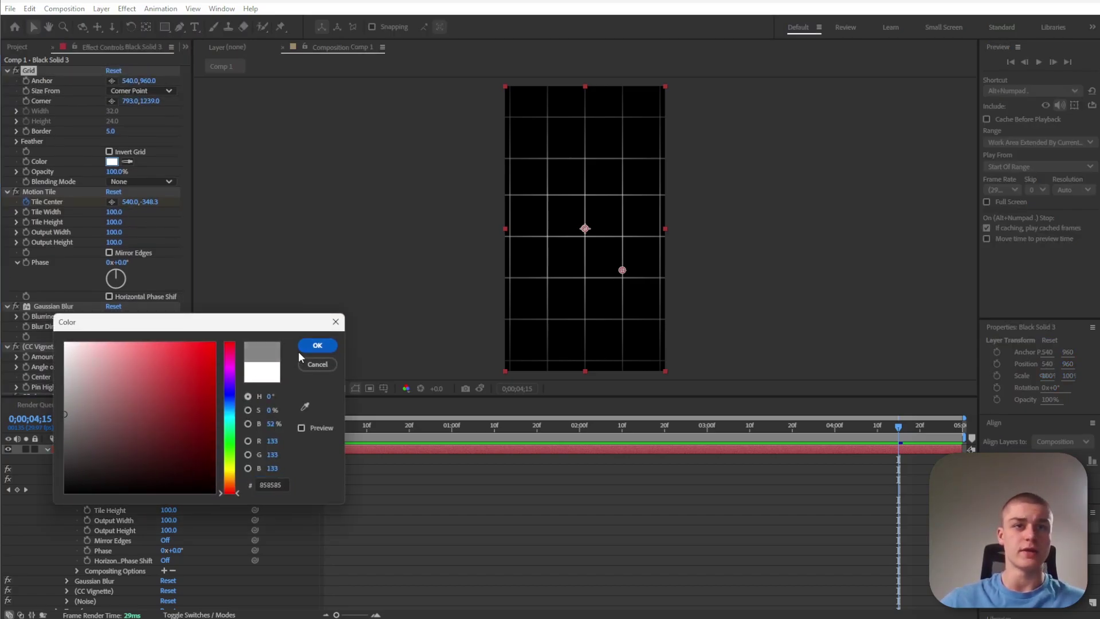
left_click(318, 345)
left_click(483, 541)
Find the Warp effect and apply it to the black solid layer.
left_click(1031, 460)
type("gl")
type("warp")
left_click(100, 450)
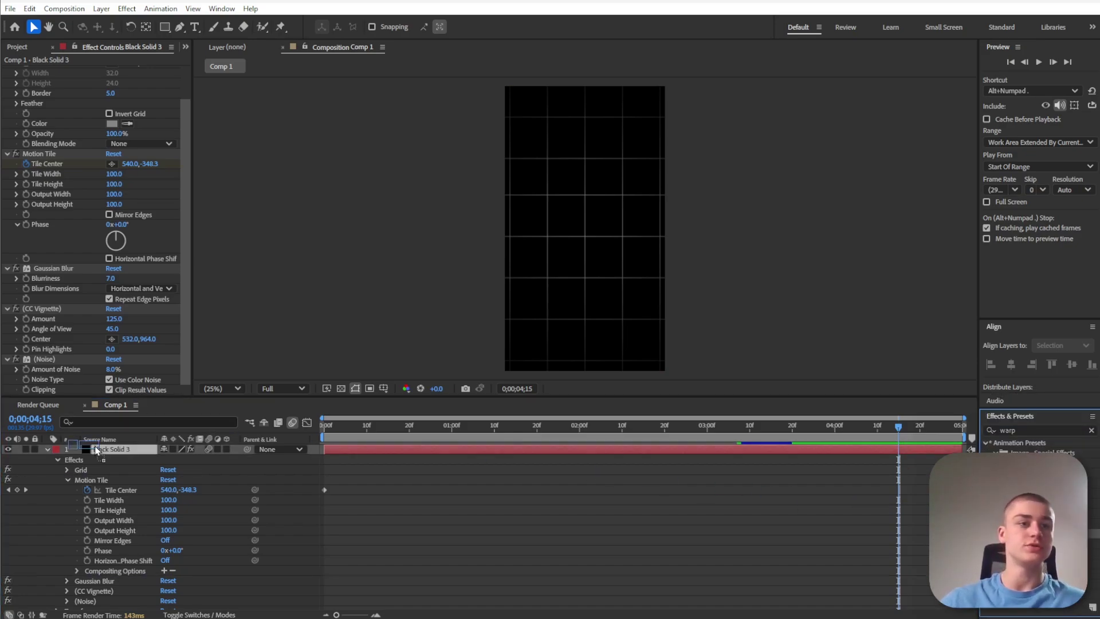
key("Return")
left_click_drag(111, 452, 112, 450)
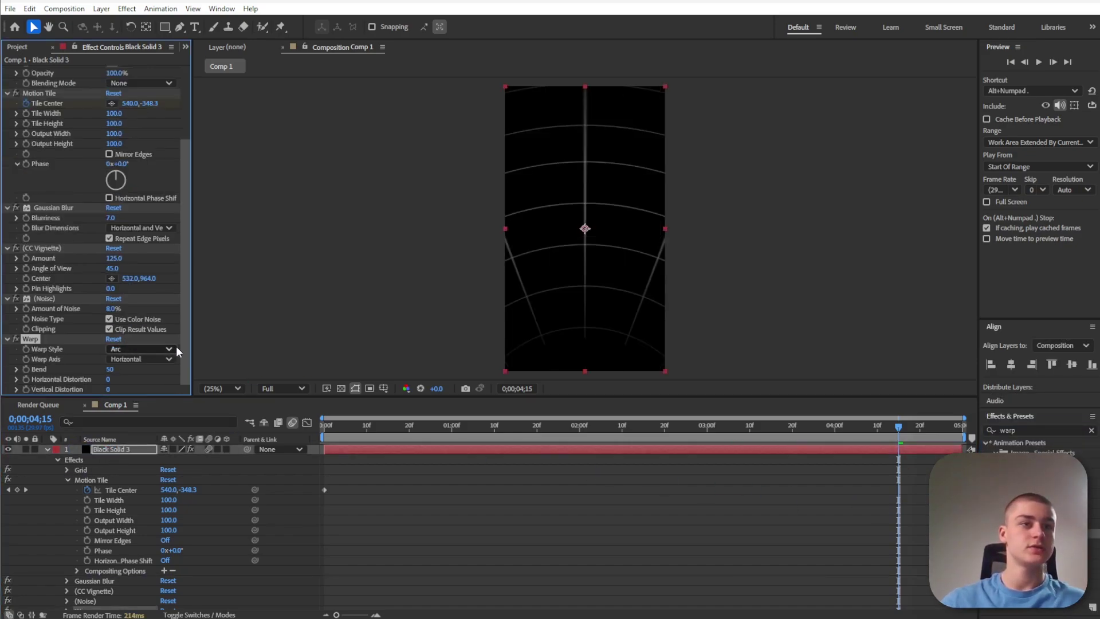
left_click(294, 311)
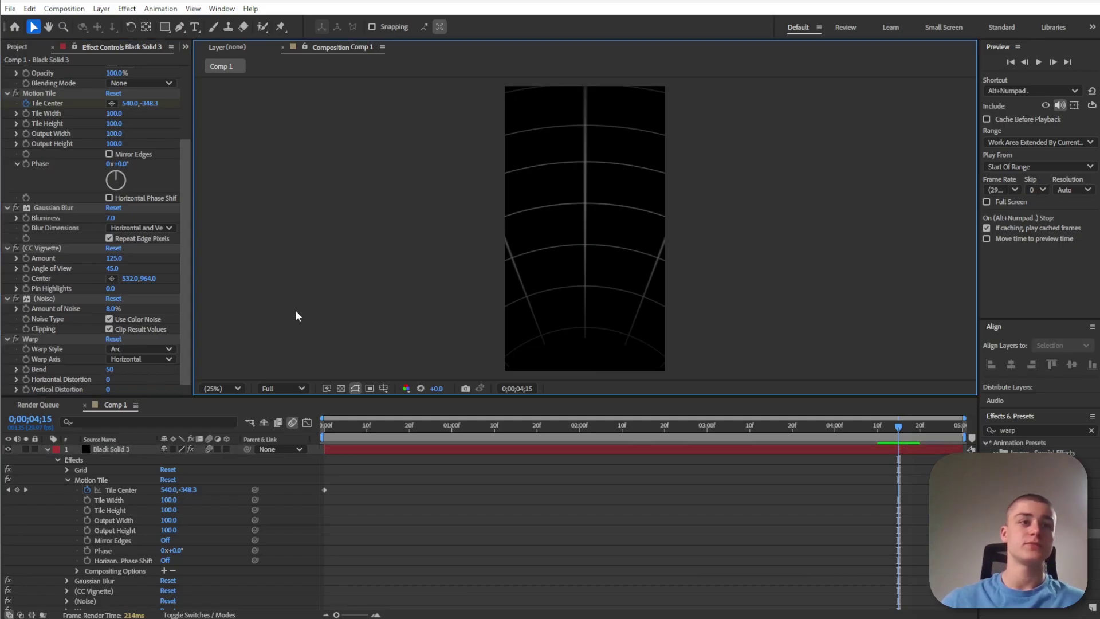
Set the Warp effect's style to Inflate and its Bend to 20.
left_click(163, 350)
left_click(152, 518)
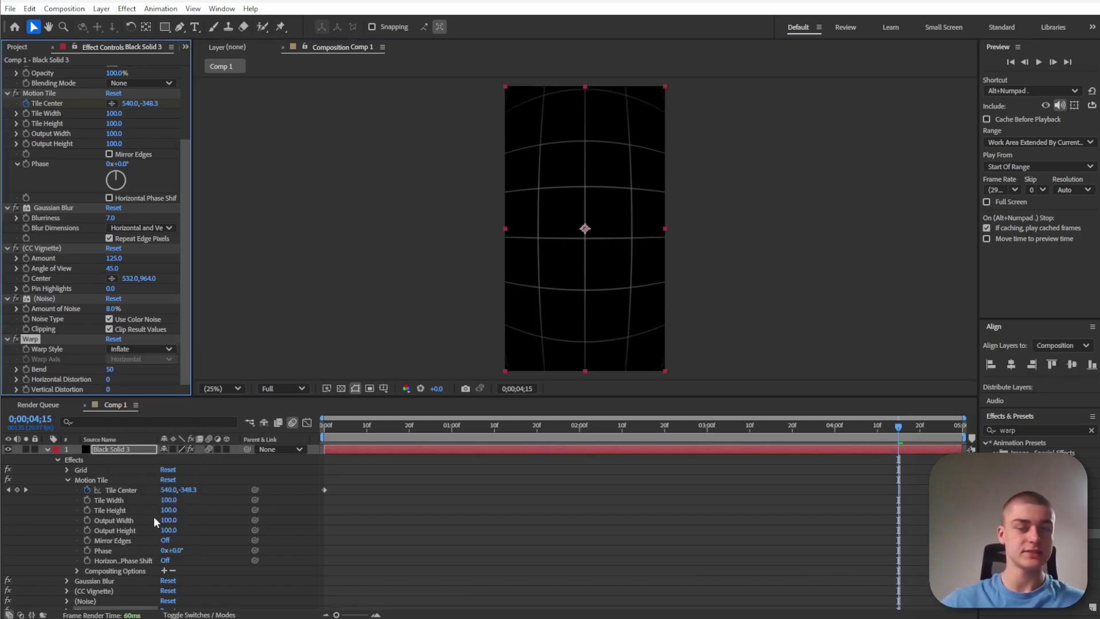
left_click(111, 370)
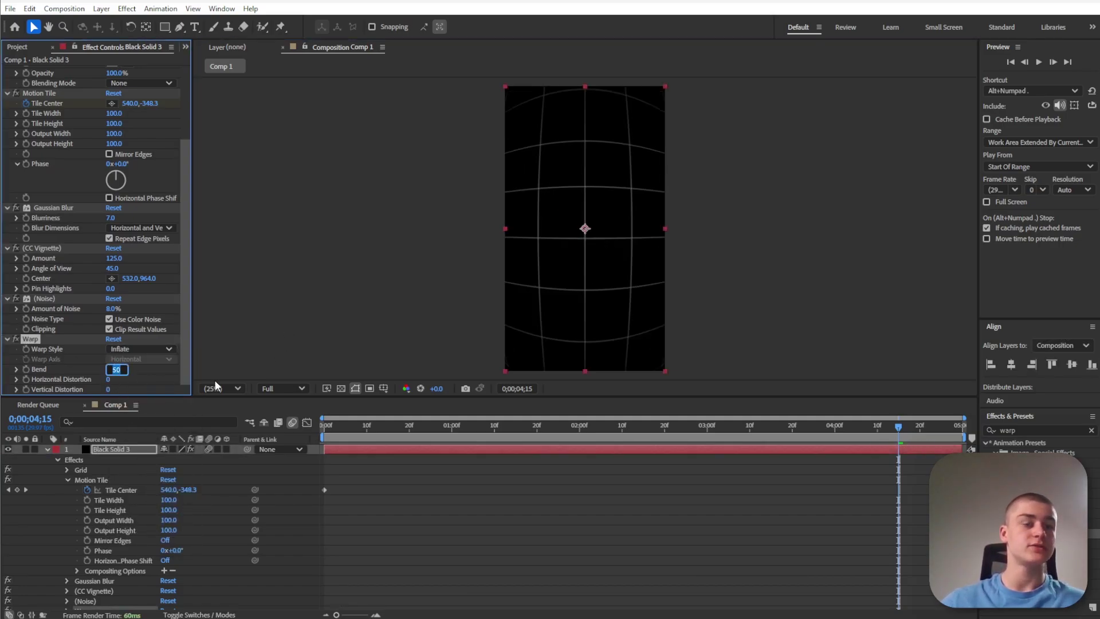
type("20")
key("Return")
Switch to the browser and upload LEO DI CAPRIO IMAGE.avif to Pixelcut's image upscaler.
key("alt+Tab")
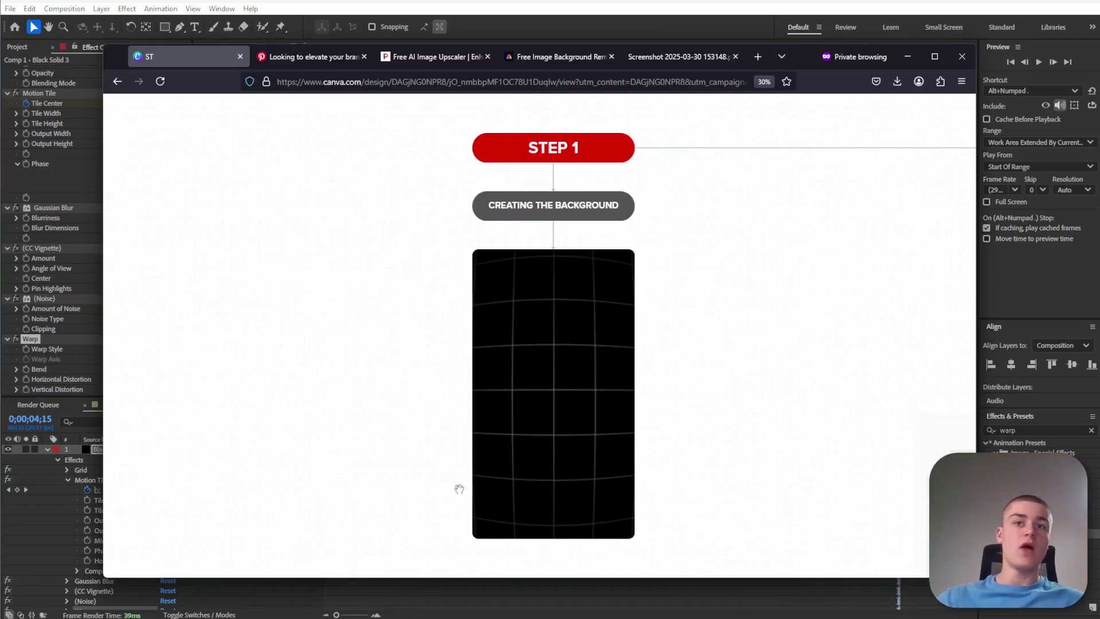
left_click_drag(785, 391, 406, 369)
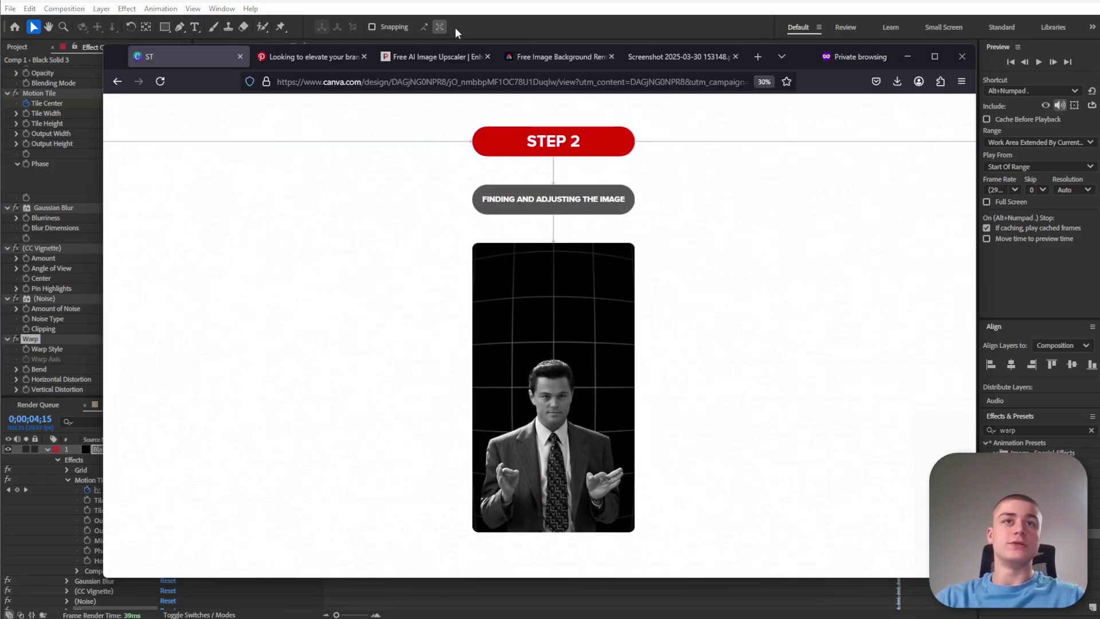
left_click(436, 56)
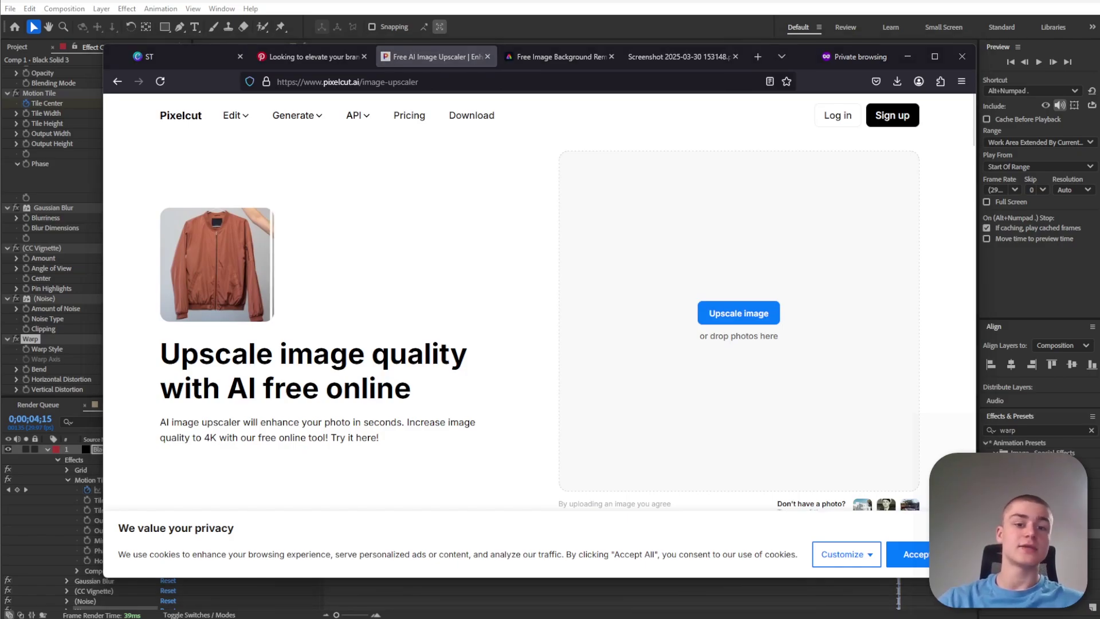
left_click_drag(627, 618, 530, 152)
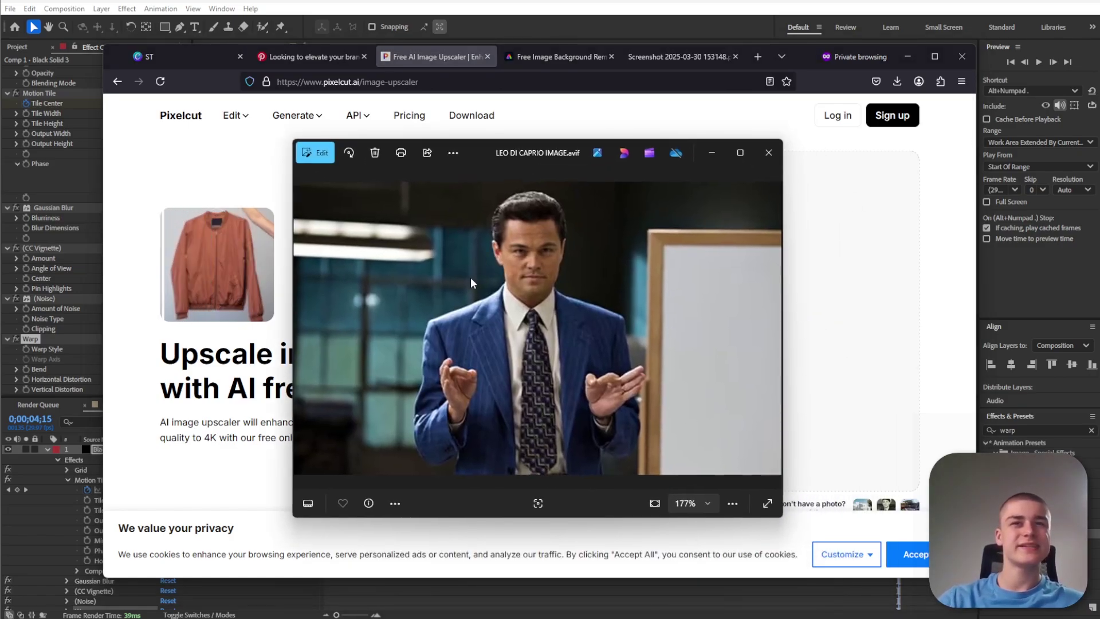
left_click(768, 152)
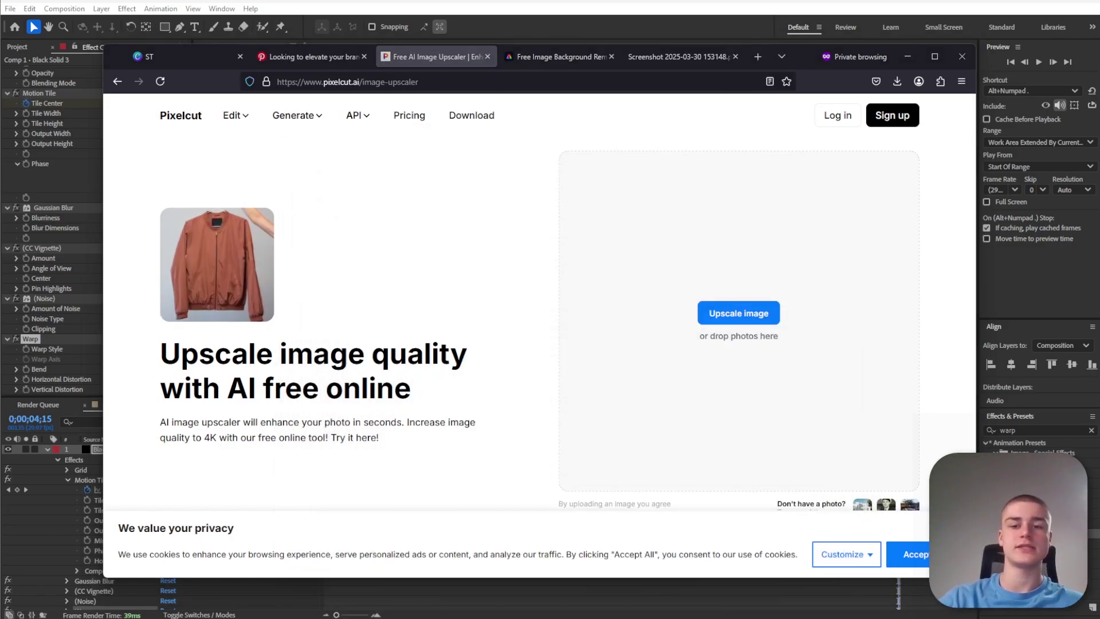
left_click_drag(968, 618, 747, 308)
left_click_drag(742, 494, 742, 494)
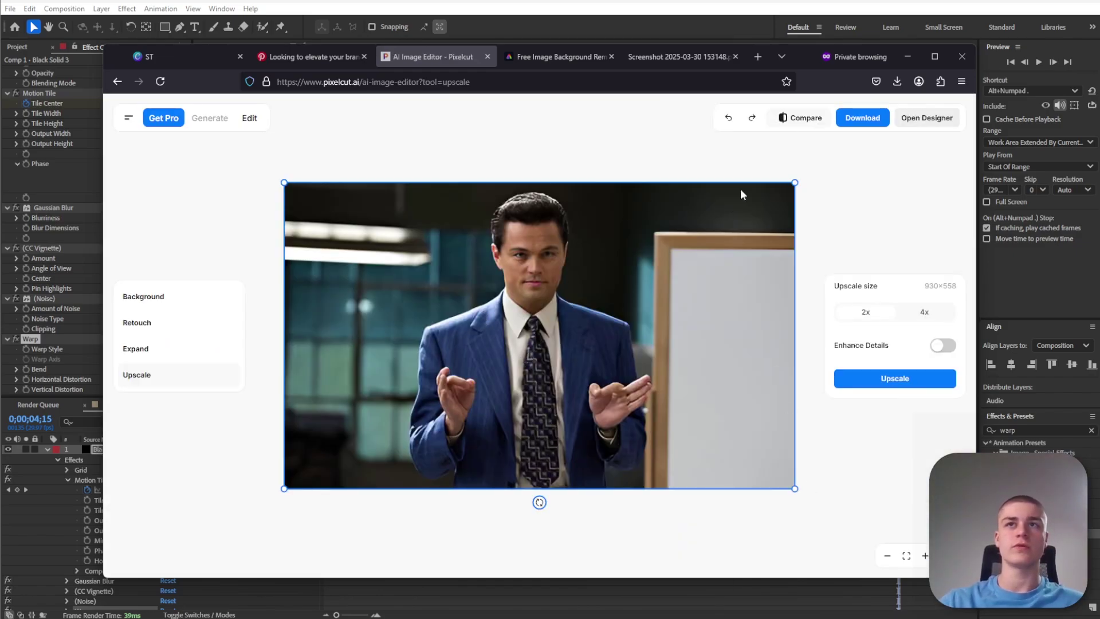
Download the upscaled image from Pixelcut and switch to Adobe Express's background remover page.
left_click(861, 119)
left_click(555, 56)
left_click_drag(239, 205, 860, 218)
left_click(860, 218)
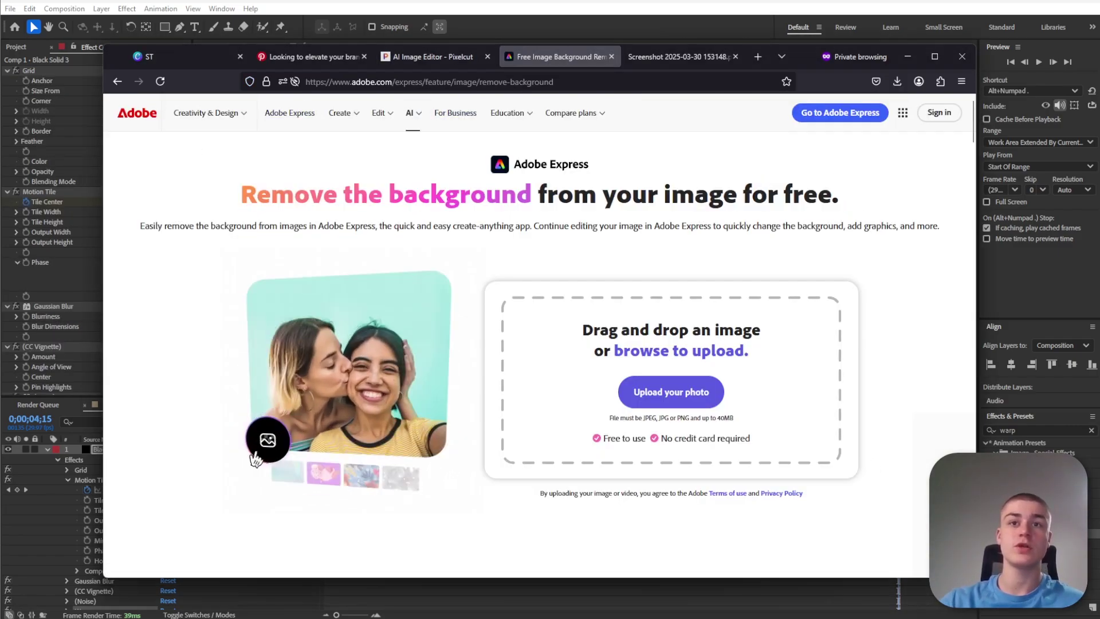
Upload the upscaled image for background removal and download the resulting cutout of the man.
left_click_drag(745, 573, 702, 432)
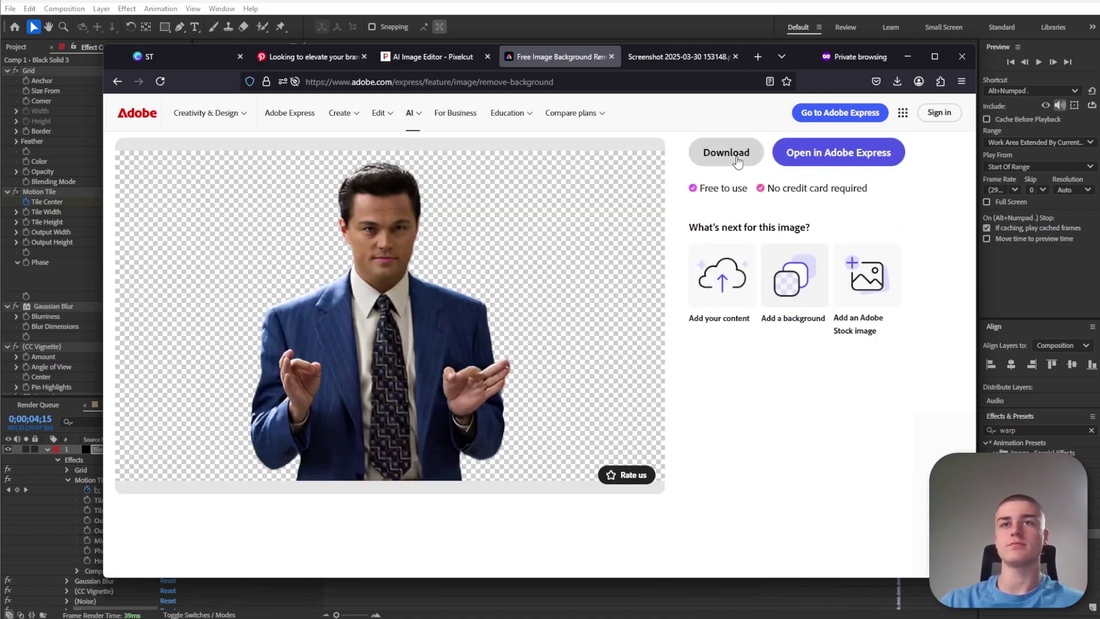
left_click(739, 162)
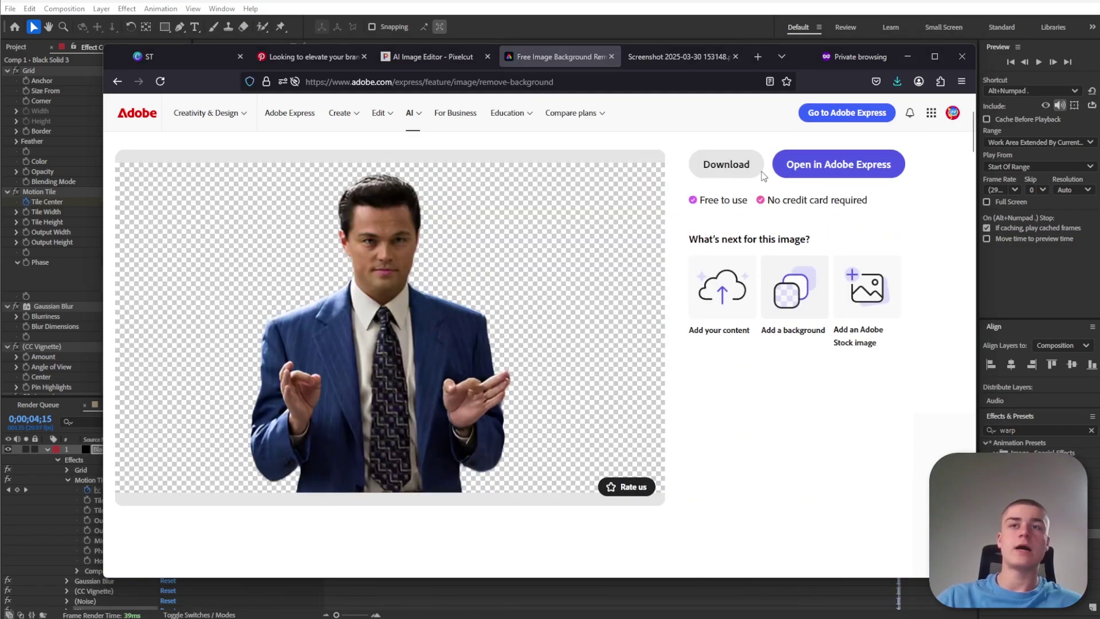
left_click(695, 164)
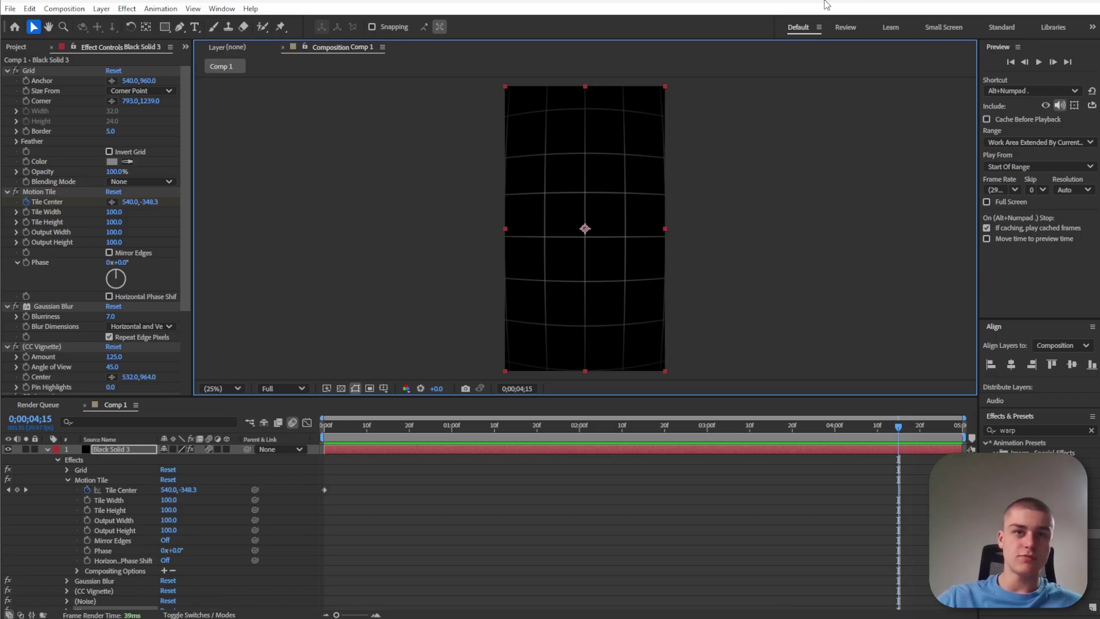
Add the cutout PNG to Comp 1 above the grid layer, scale it to 213%, and move it down to the frame's lower edge.
left_click_drag(477, 454, 422, 476)
key("s")
left_click_drag(196, 459, 623, 161)
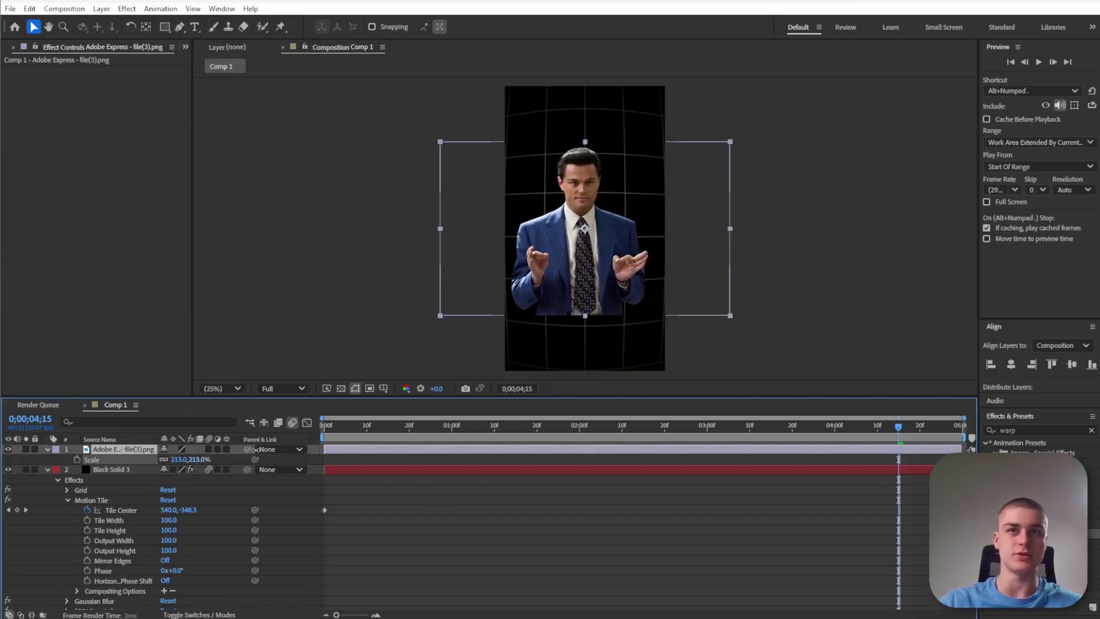
left_click_drag(587, 198, 591, 246)
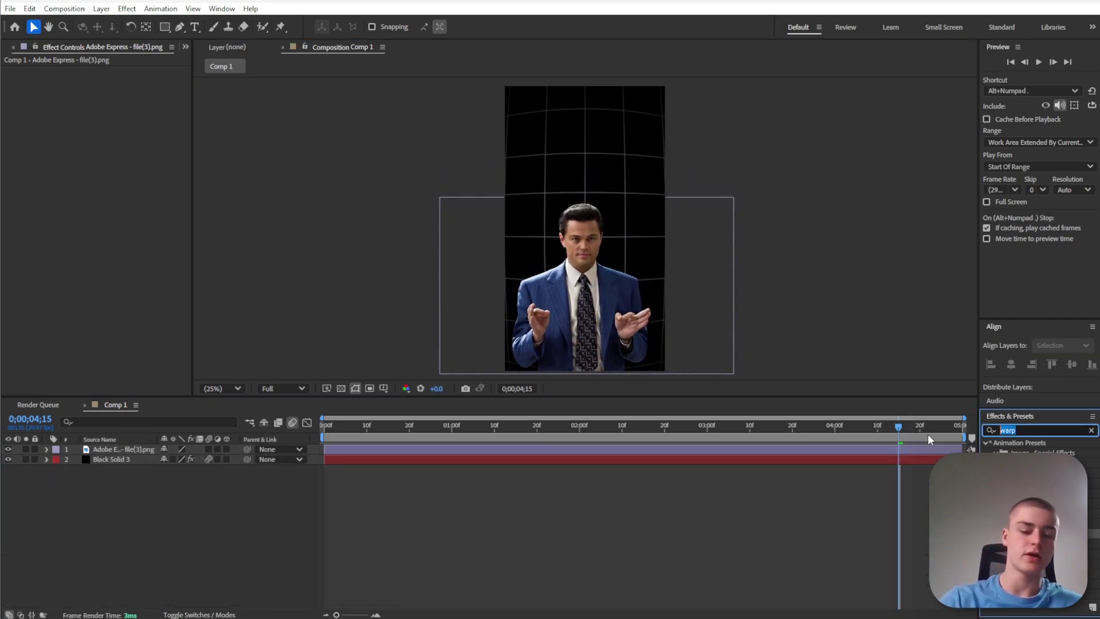
Apply Lumetri Color to the cutout layer and set its Basic Correction saturation to 0.
type("d")
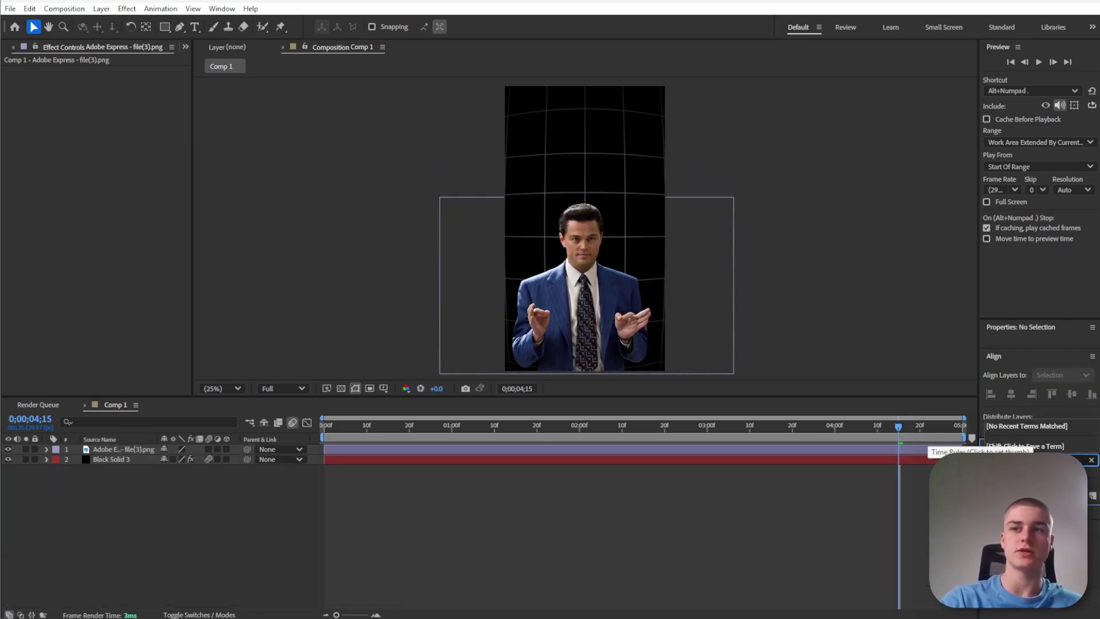
left_click_drag(1014, 483, 128, 450)
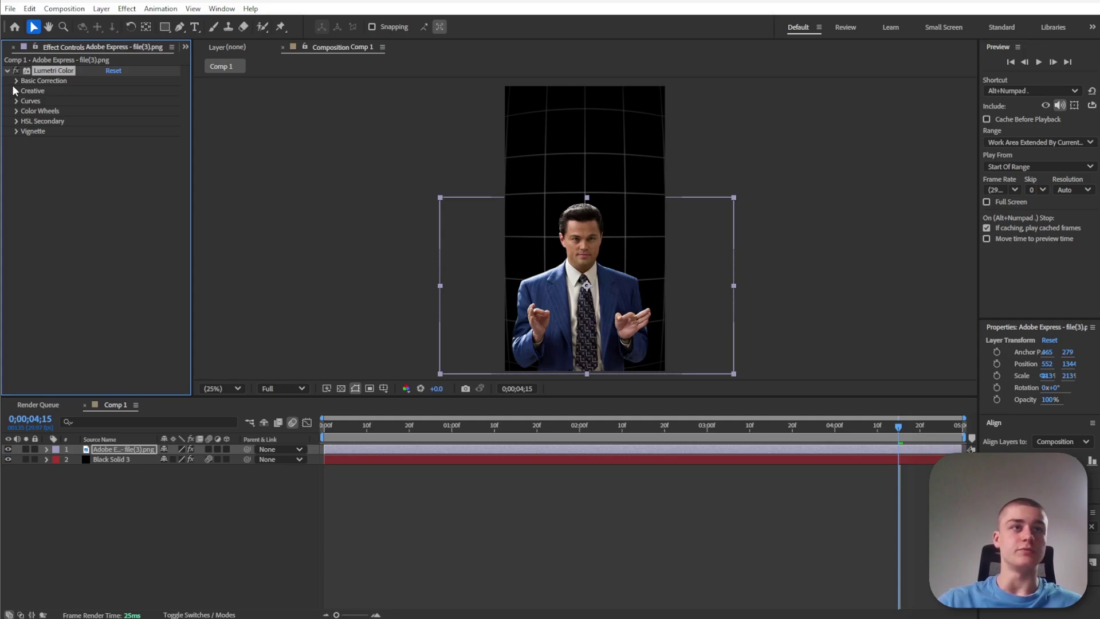
left_click(16, 81)
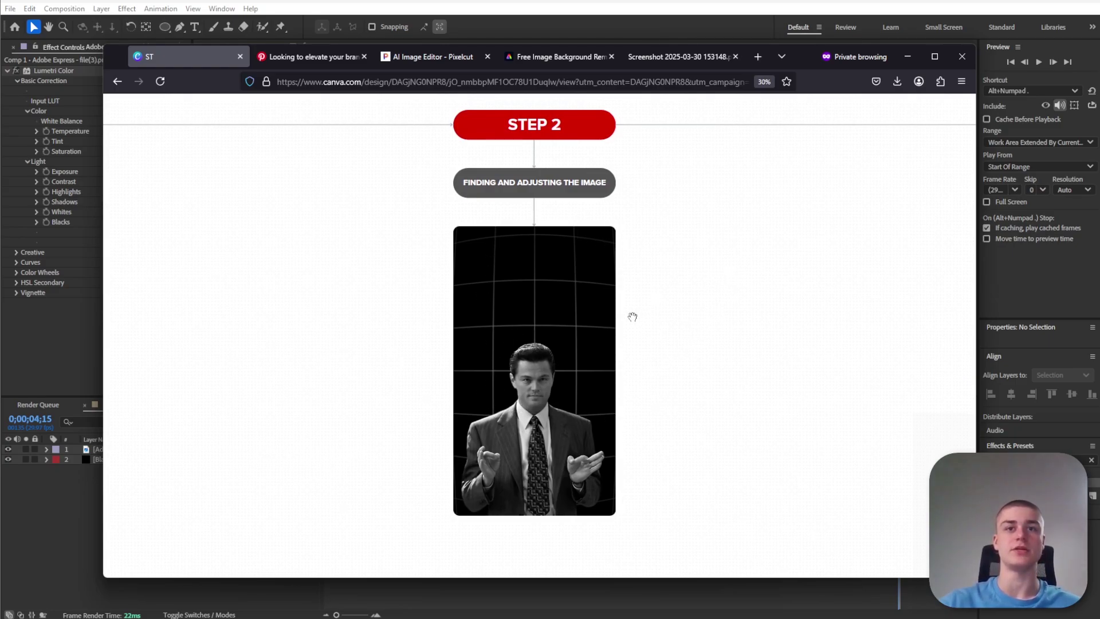
Examine the Step 3 glowing circle reference on the Canva board and return to After Effects.
scroll(628, 318, "right", 8)
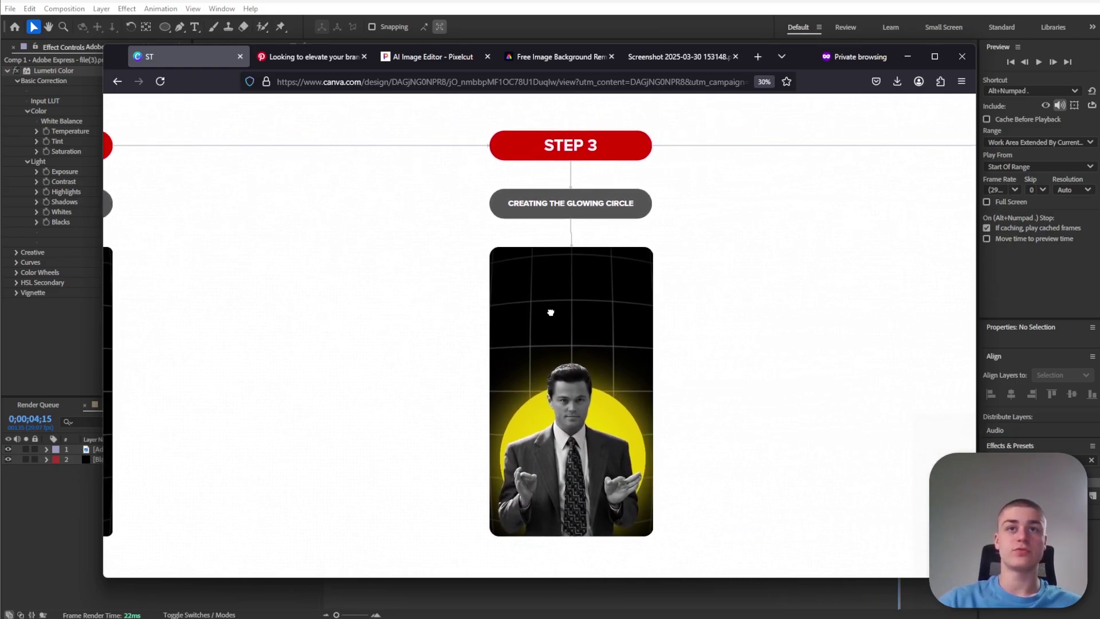
left_click_drag(548, 312, 522, 306)
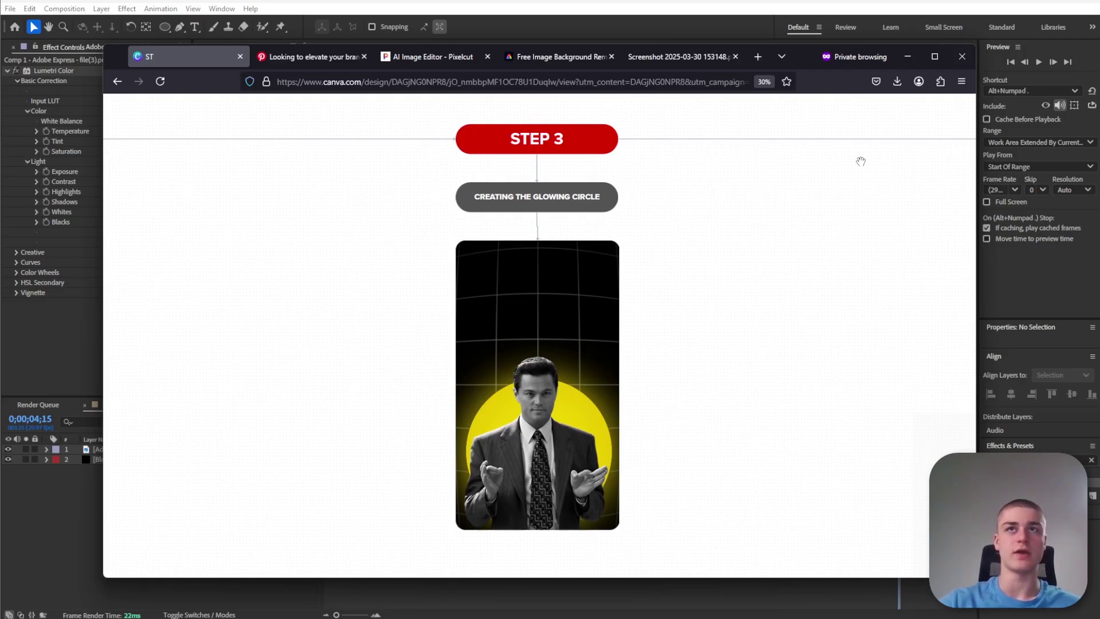
left_click(908, 56)
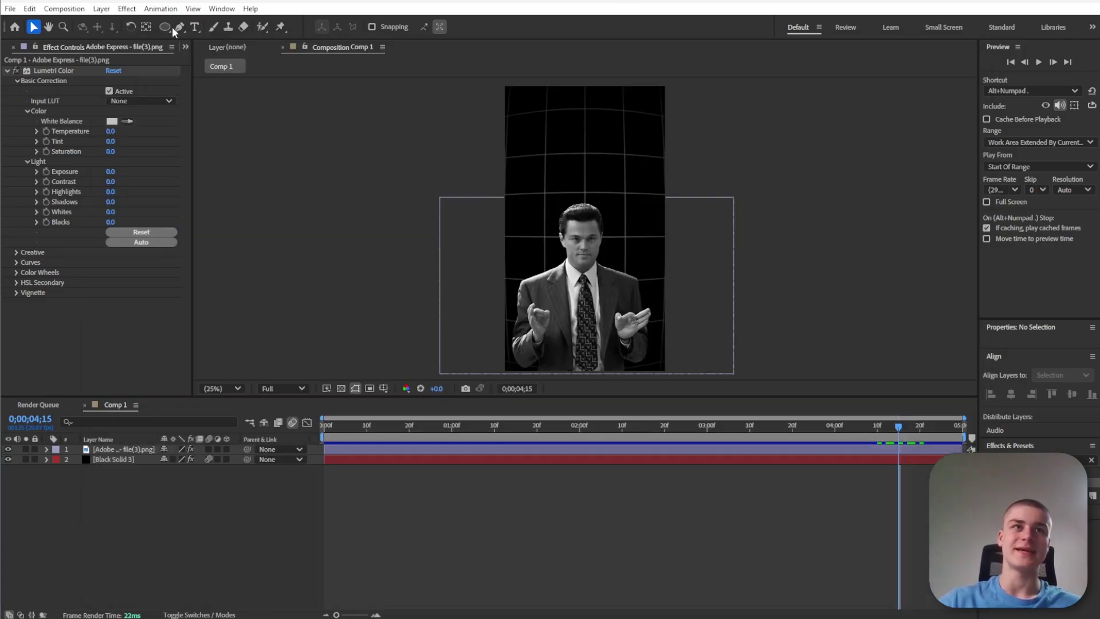
Choose the Ellipse tool and set the shape fill type to Radial Gradient.
left_click_drag(165, 27, 218, 49)
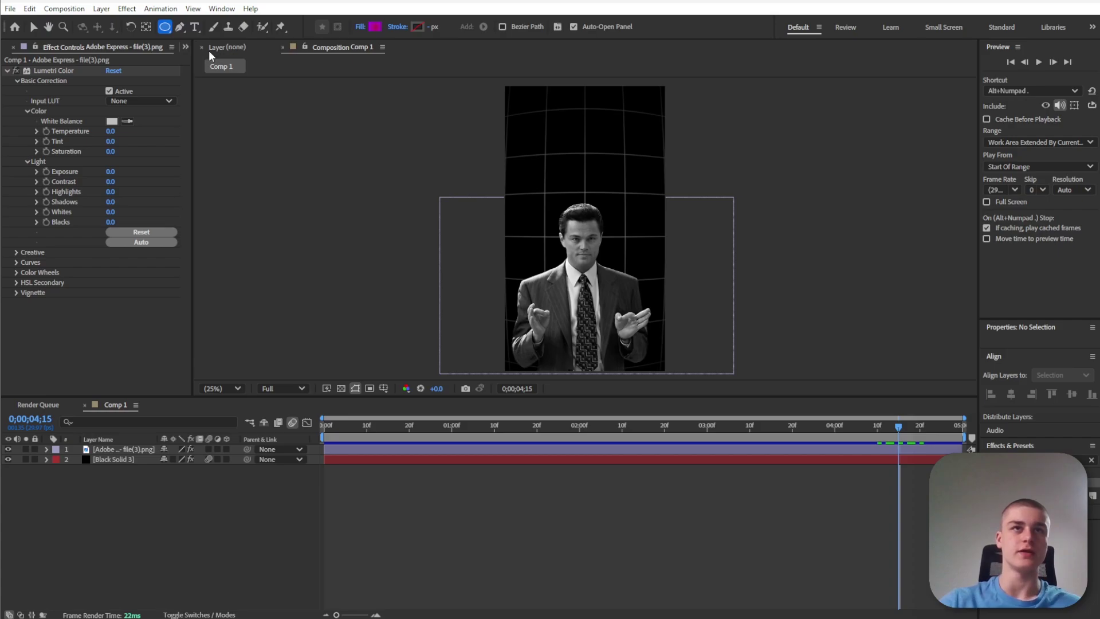
left_click(360, 27)
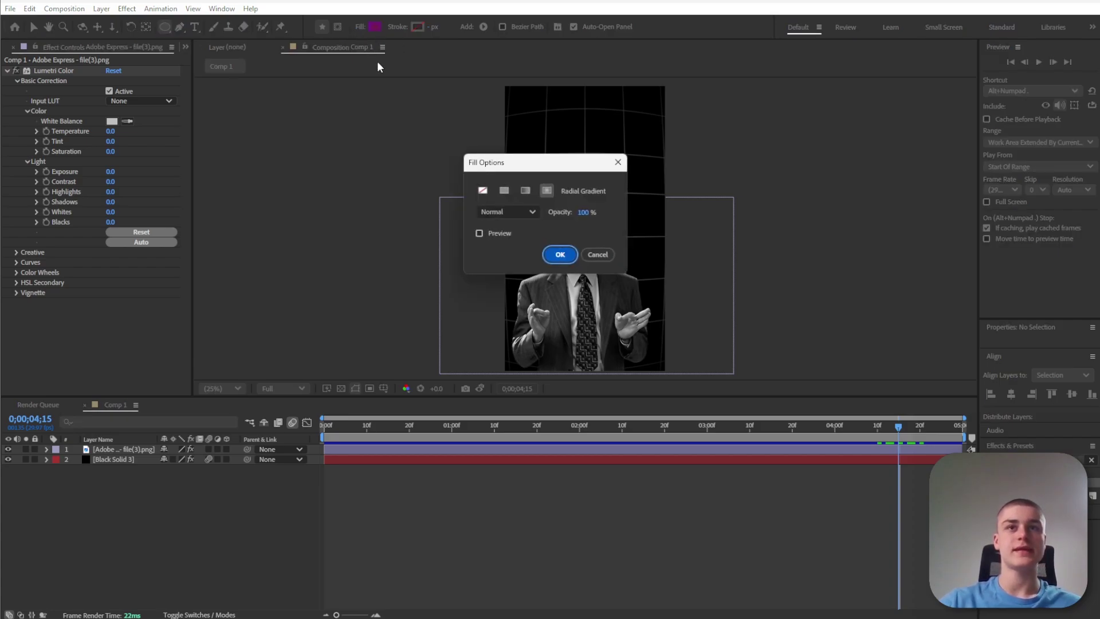
left_click(547, 190)
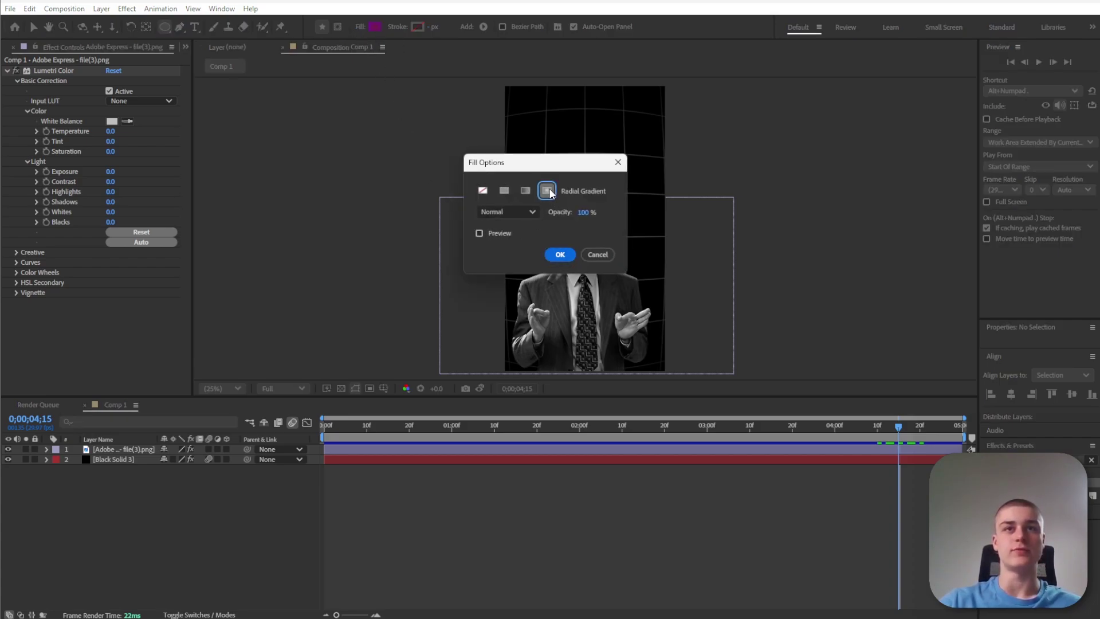
left_click(561, 254)
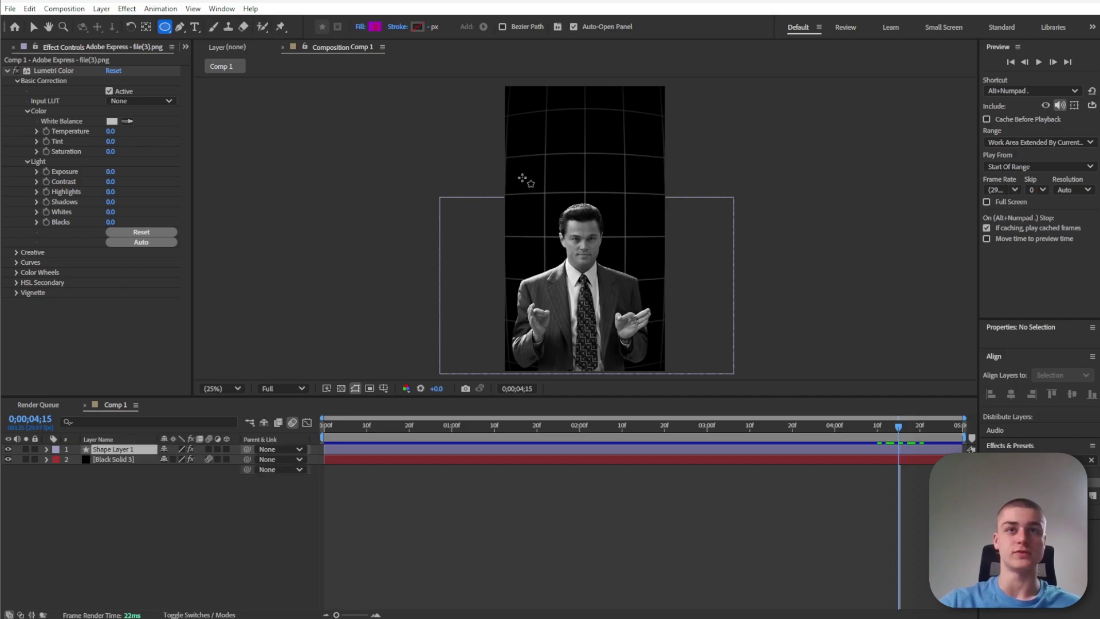
Draw a circle on a layer beneath the man's cutout and center it behind him at 98% scale.
left_click_drag(522, 178, 671, 326)
left_click(133, 446)
left_click_drag(133, 449, 136, 493)
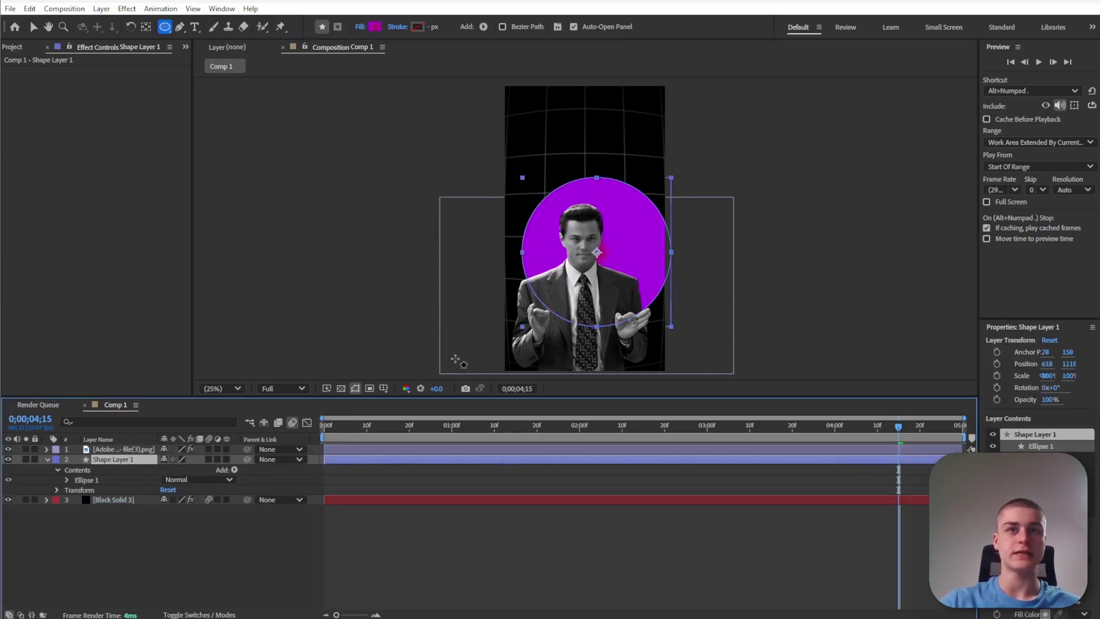
key("v")
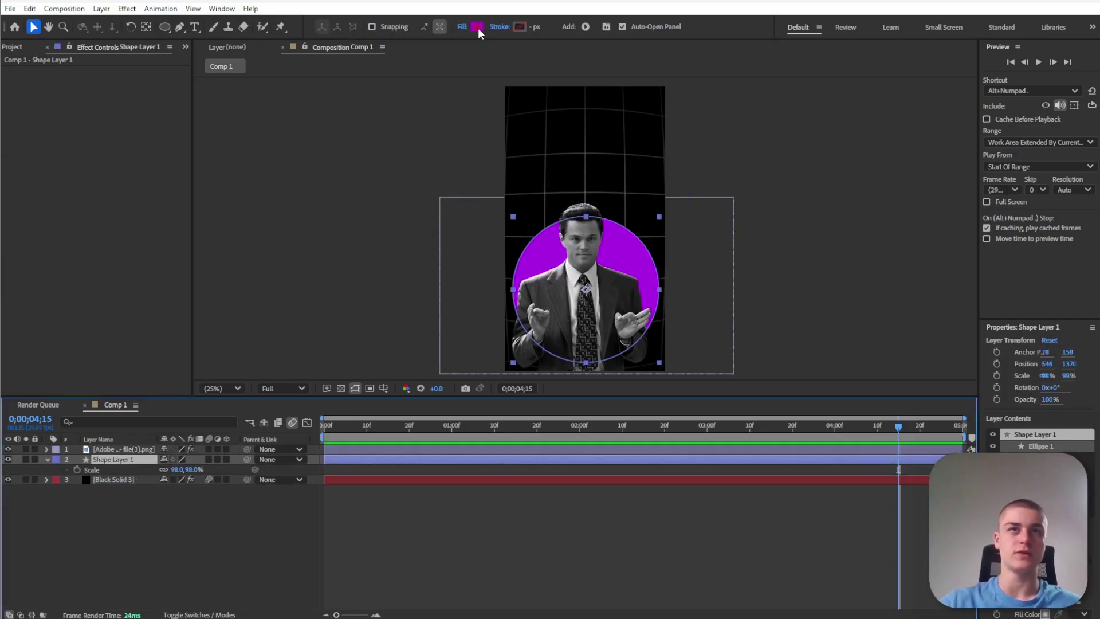
Set the start color of the circle's radial gradient to bright yellow FFFC00.
left_click(478, 28)
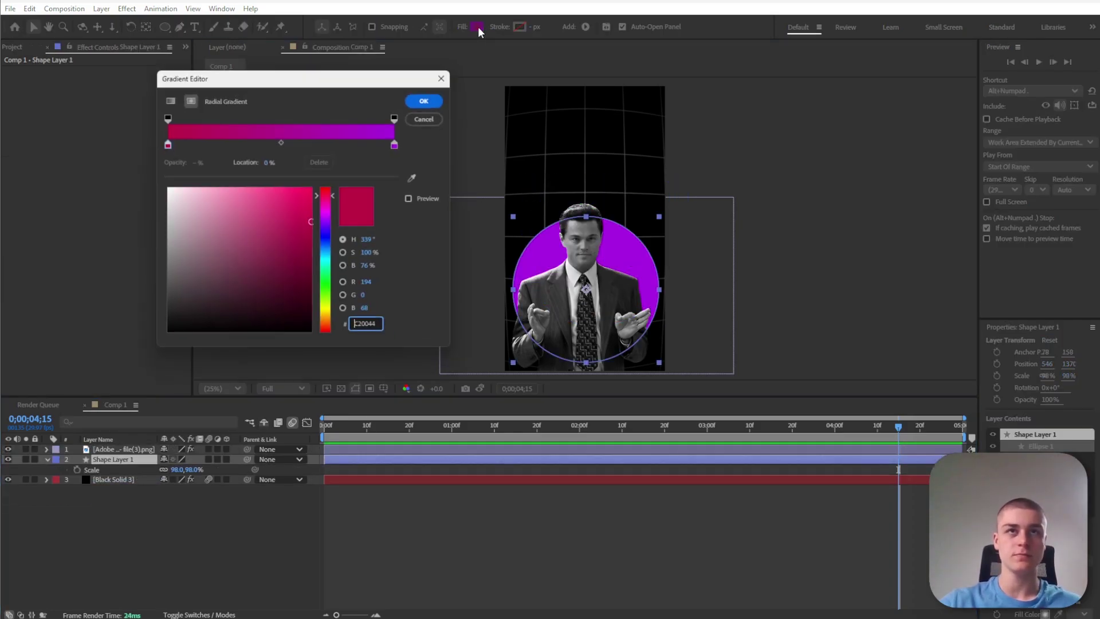
left_click(163, 143)
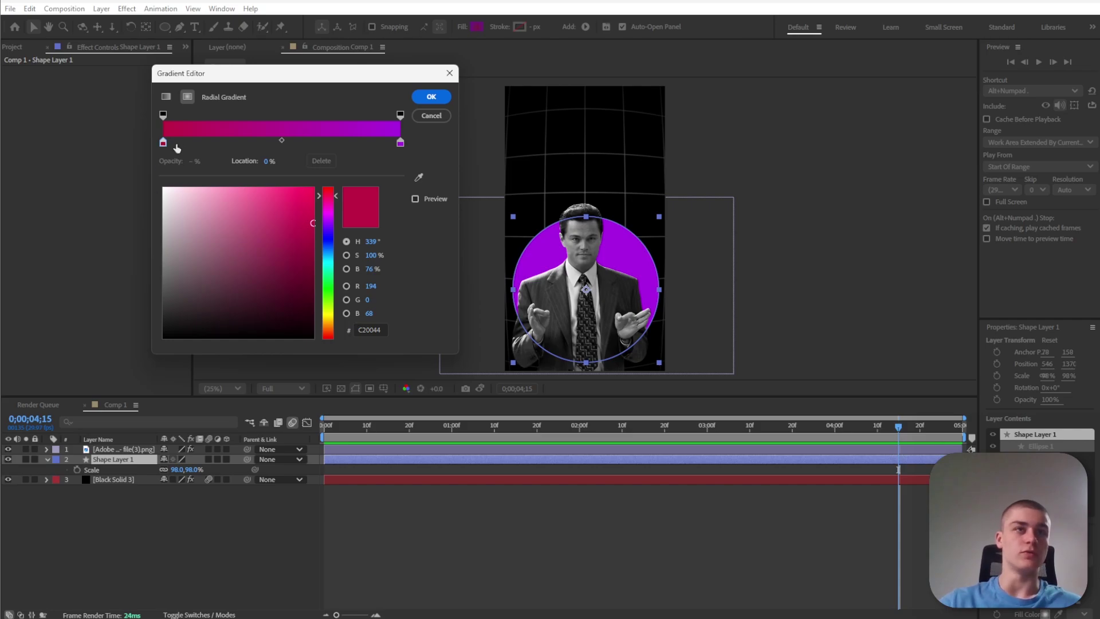
left_click(329, 315)
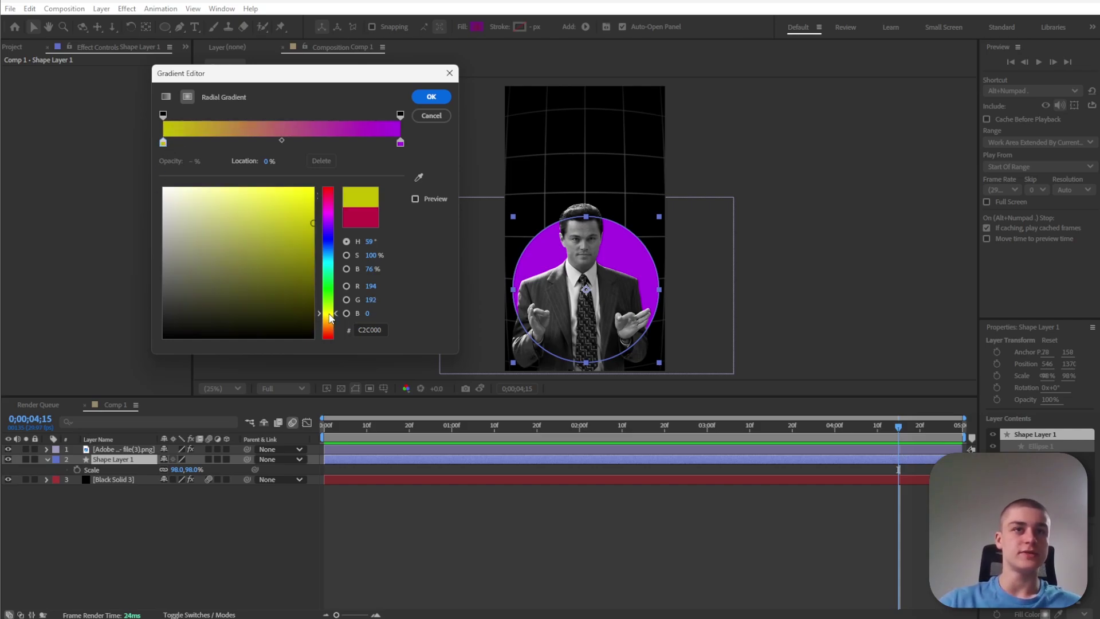
left_click_drag(302, 277, 315, 187)
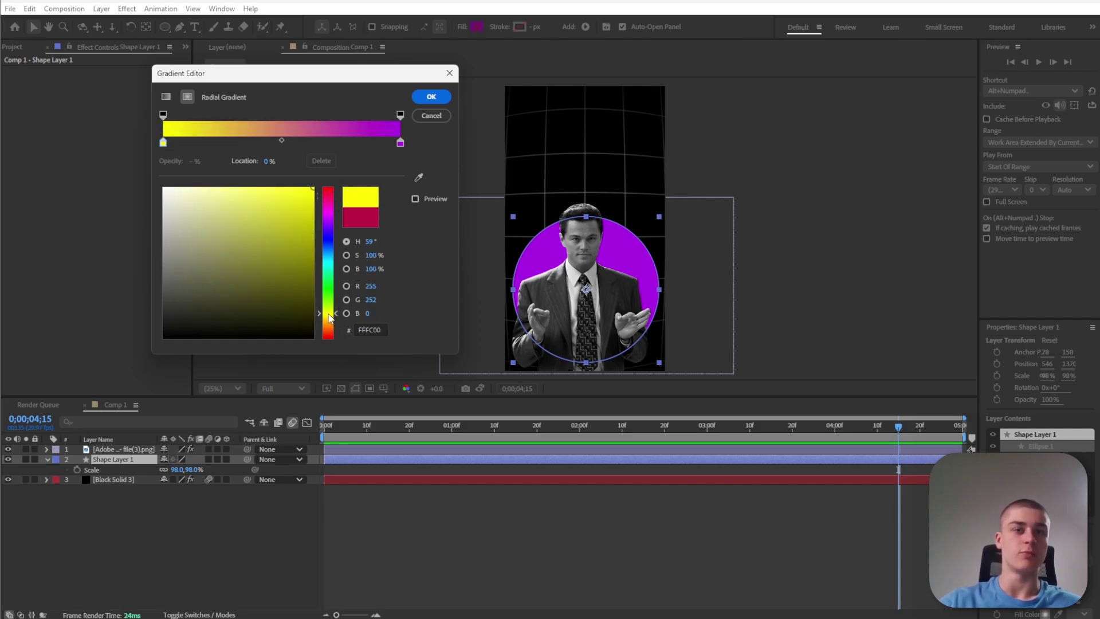
Change the end color of the circle's radial gradient to a darker yellow and apply the gradient.
left_click(400, 143)
left_click_drag(336, 225, 331, 315)
left_click_drag(314, 206, 314, 220)
left_click_drag(324, 322, 328, 317)
left_click_drag(312, 221, 313, 222)
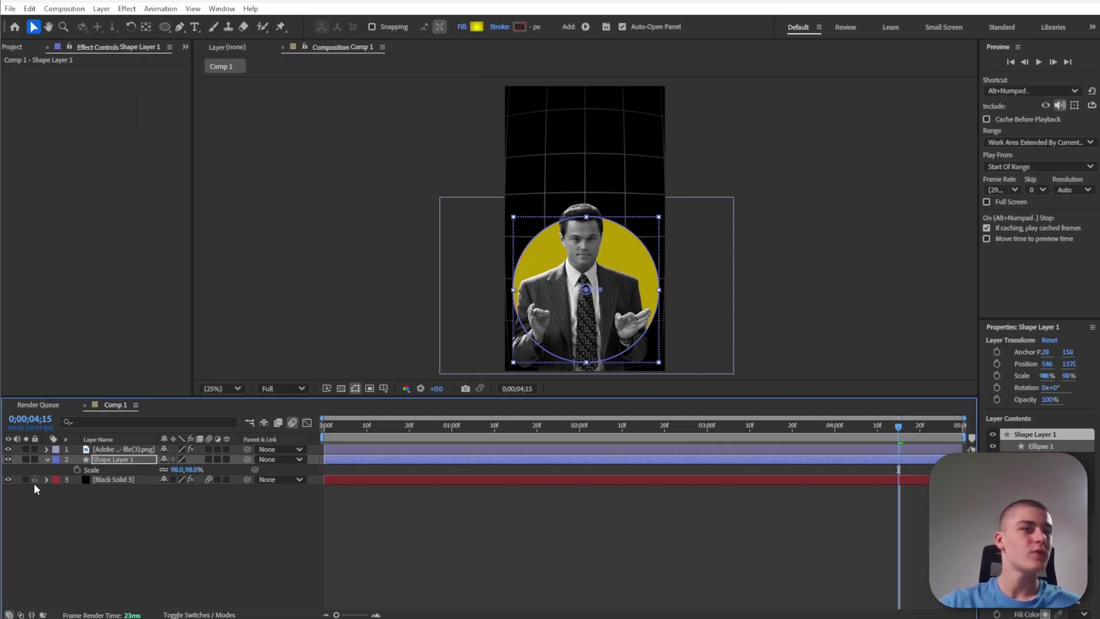
Extend the gradient's end point to the circle's edge, hiding the cutout layer while adjusting and showing it again.
left_click(8, 449)
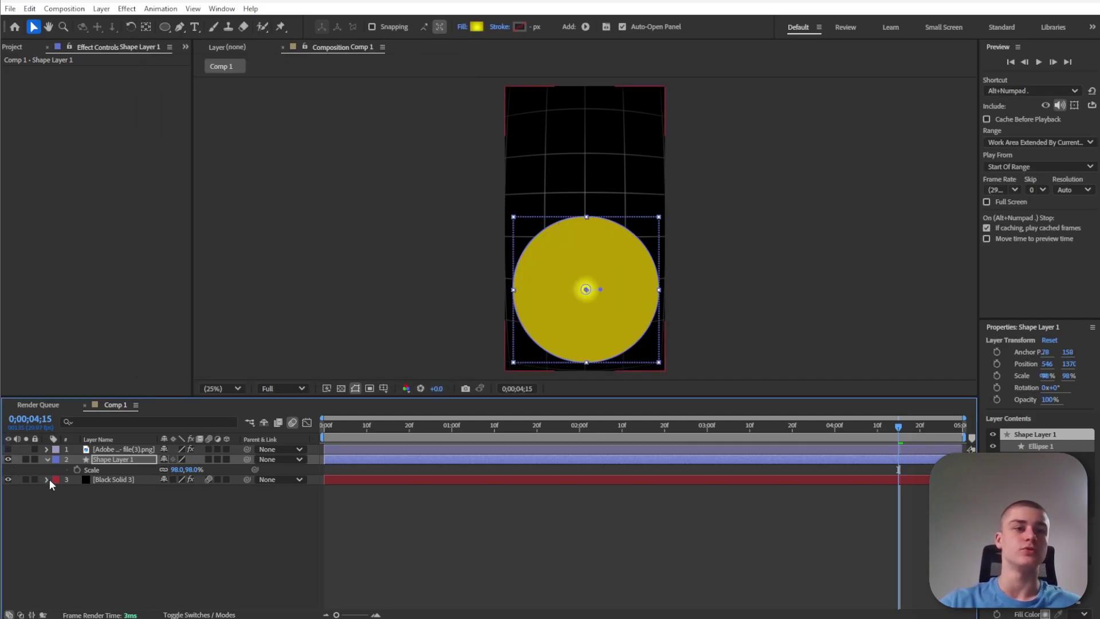
left_click(602, 294)
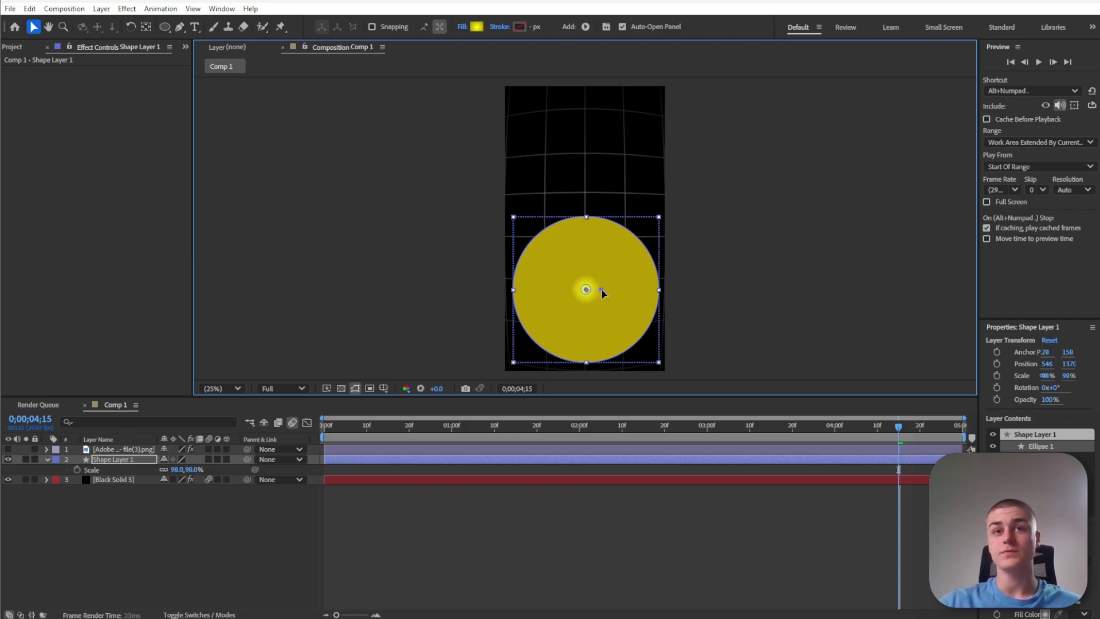
left_click_drag(600, 291, 659, 298)
left_click(155, 582)
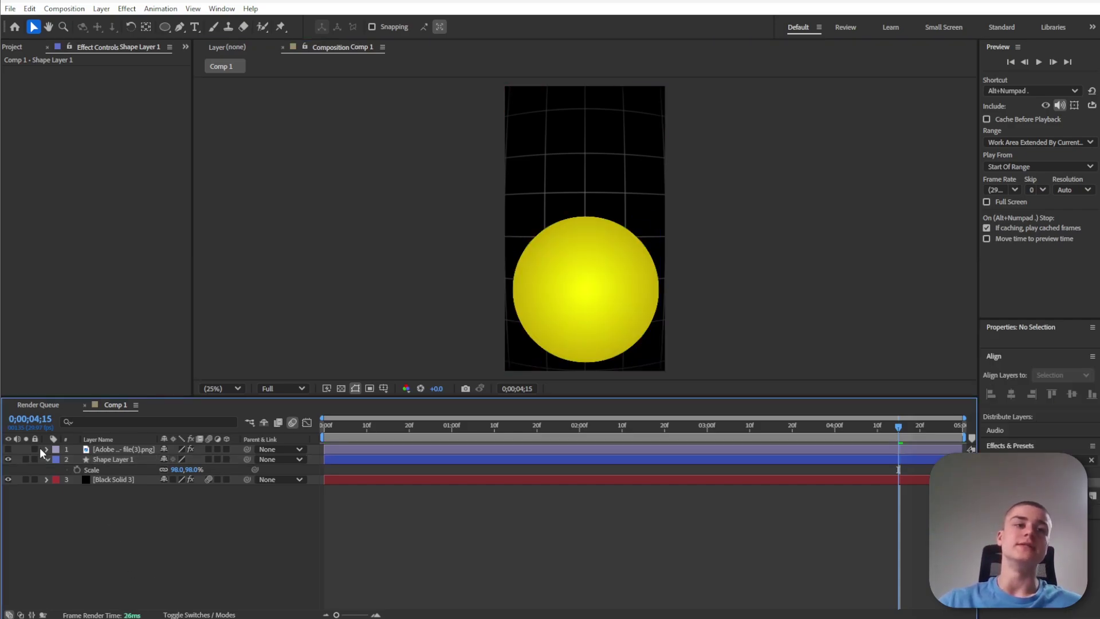
left_click(8, 450)
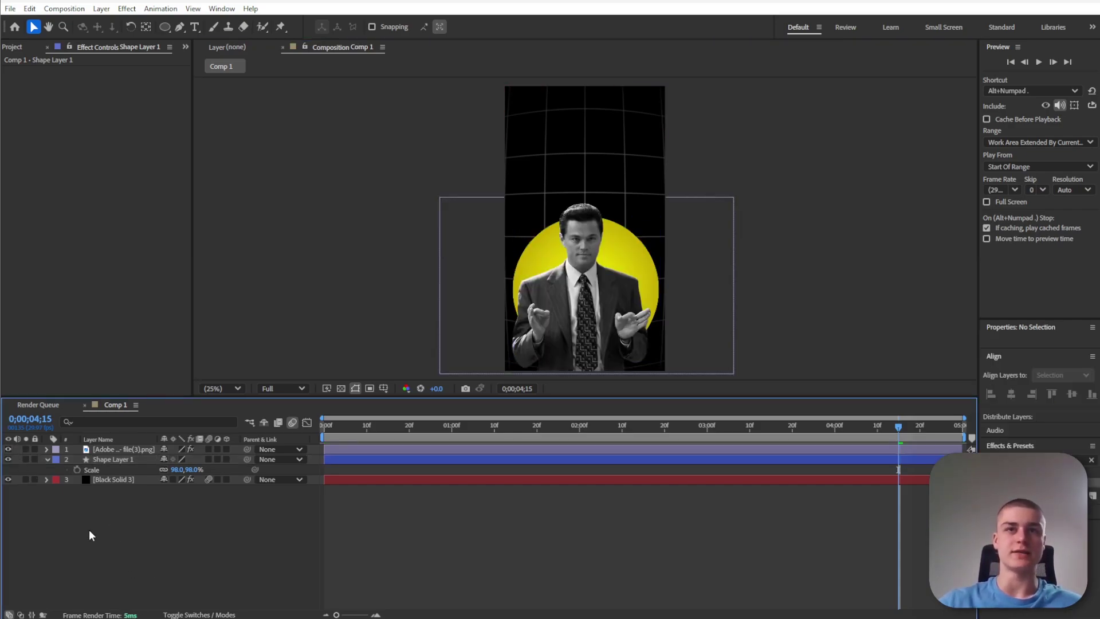
Duplicate the yellow circle layer and apply the Glow effect to the lower copy, Shape Layer 1.
left_click(131, 462)
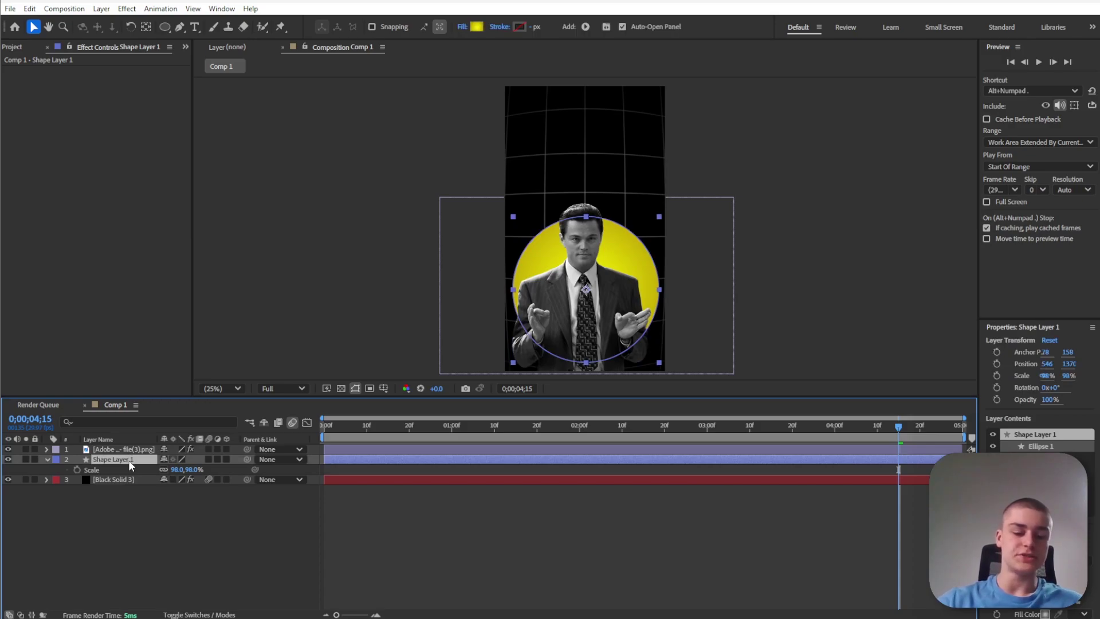
key("ctrl+d")
scroll(1093, 564, "down", 5)
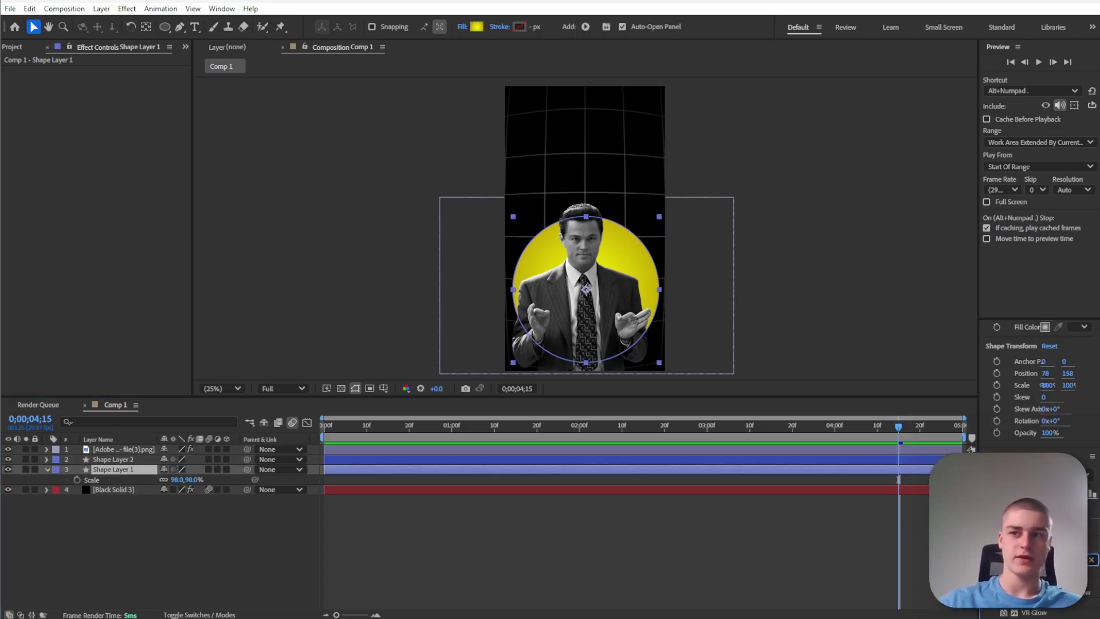
scroll(1033, 573, "down", 3)
left_click_drag(1033, 582, 122, 471)
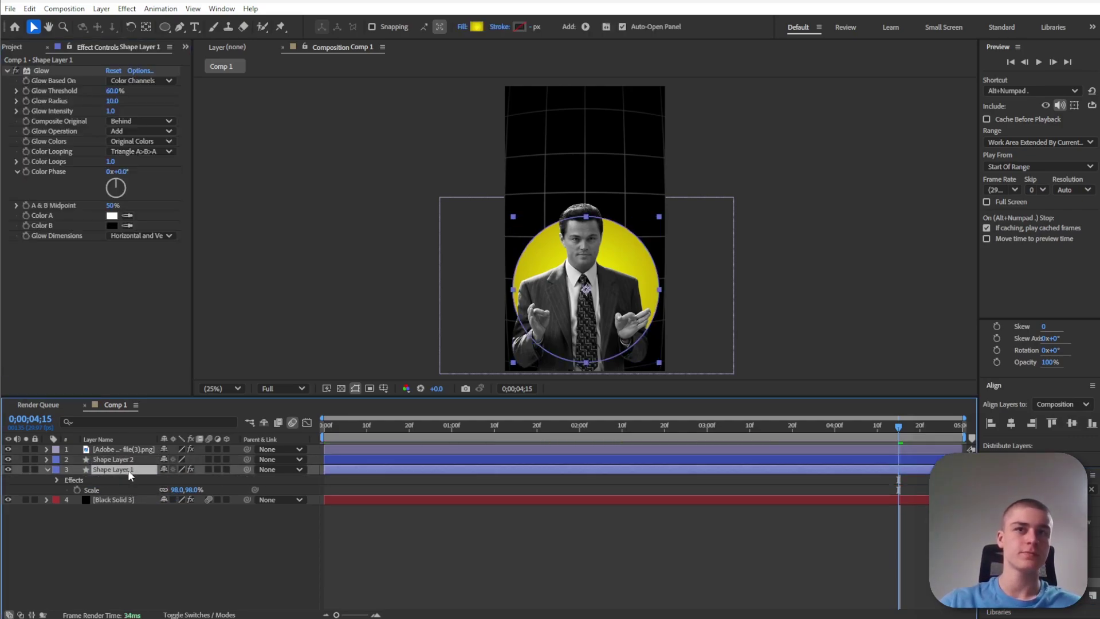
Set the Glow effect's threshold to 3% and its radius to 313.
left_click(115, 91)
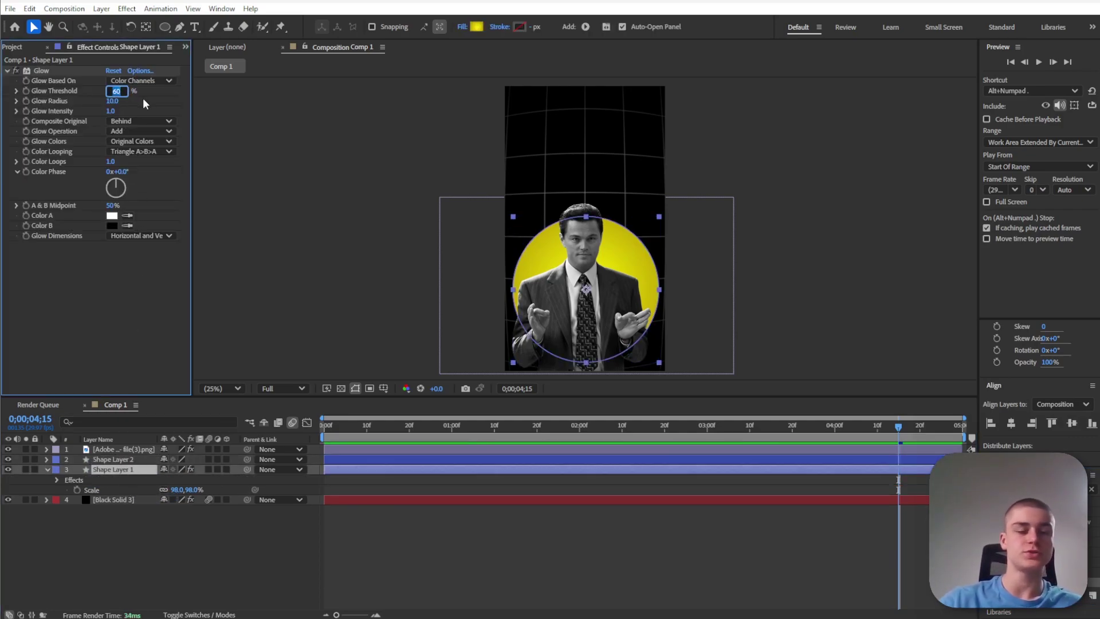
type("3")
key("Return")
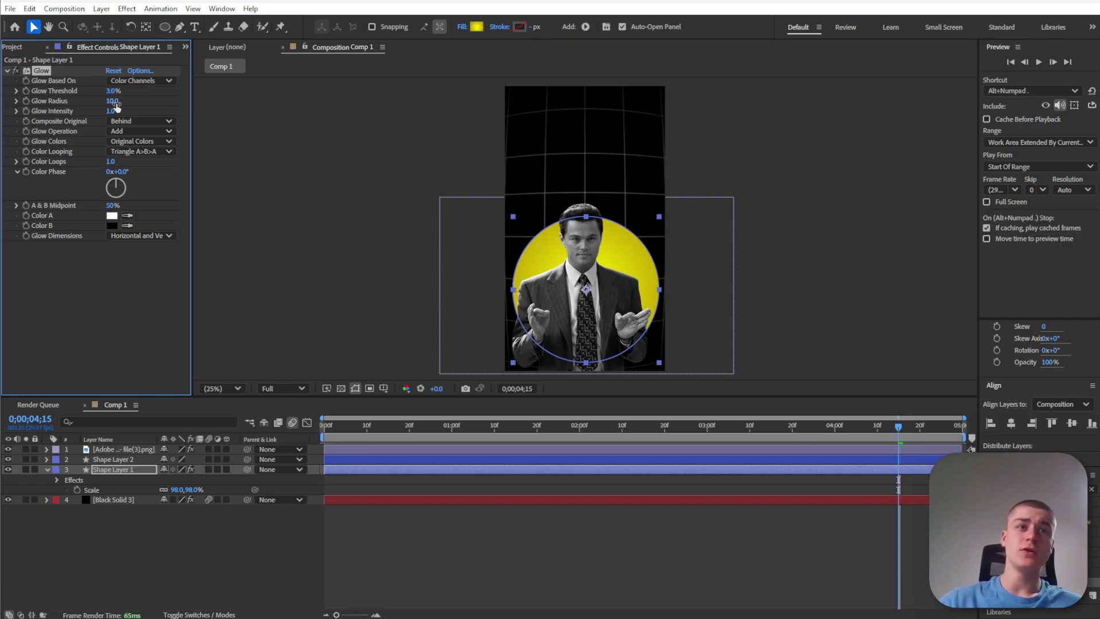
left_click_drag(112, 101, 286, 99)
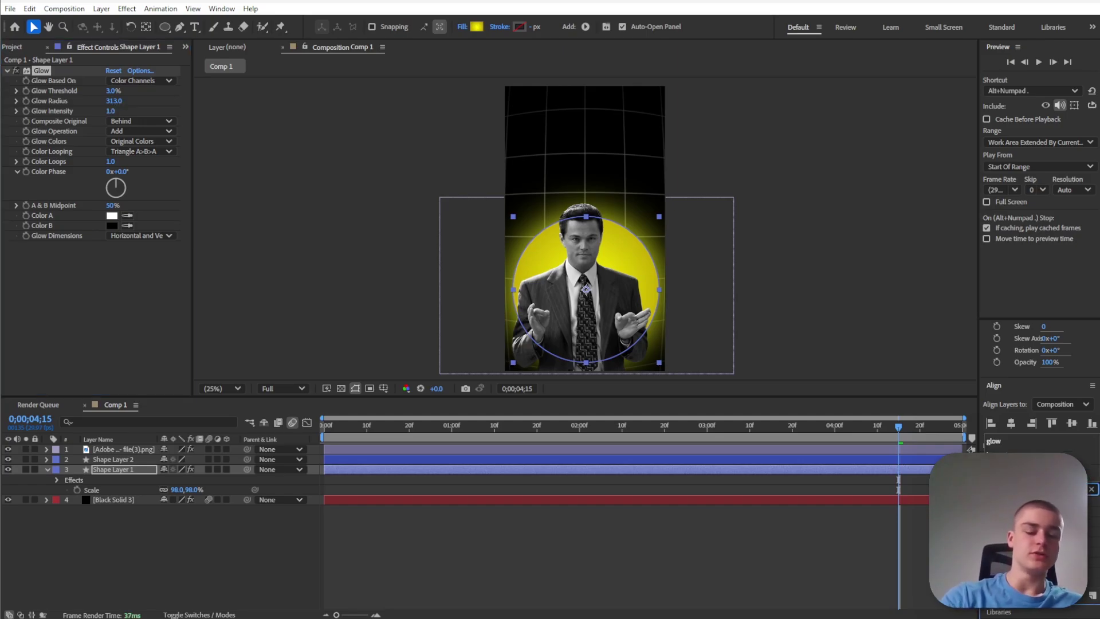
Find the Lumetri Color effect and add it to the glowing circle layer below the Glow effect.
scroll(1039, 401, "up", 3)
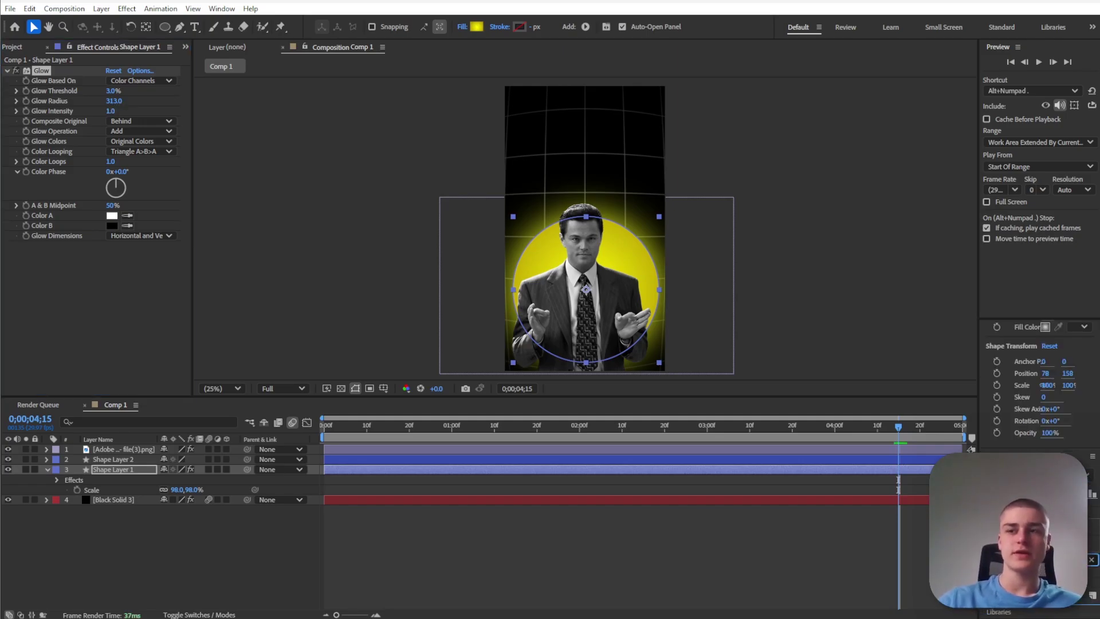
left_click_drag(1026, 582, 60, 315)
left_click(95, 362)
key("ctrl+v")
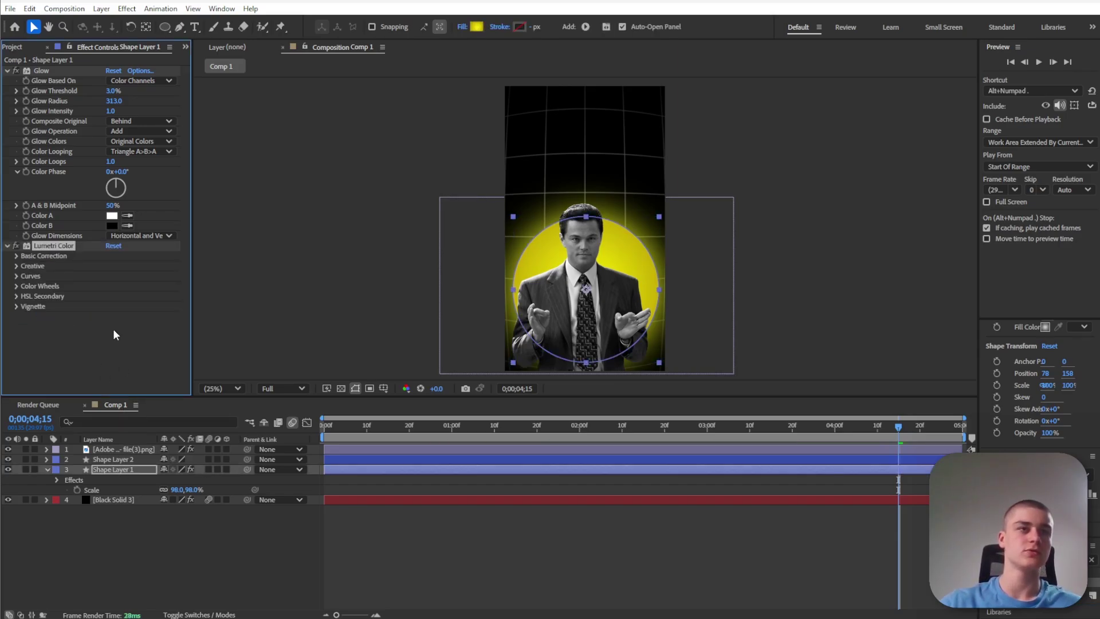
Set the Lumetri Color temperature to 45 and exposure to -0.8 on the lower circle layer.
left_click(17, 256)
scroll(83, 319, "down", 3)
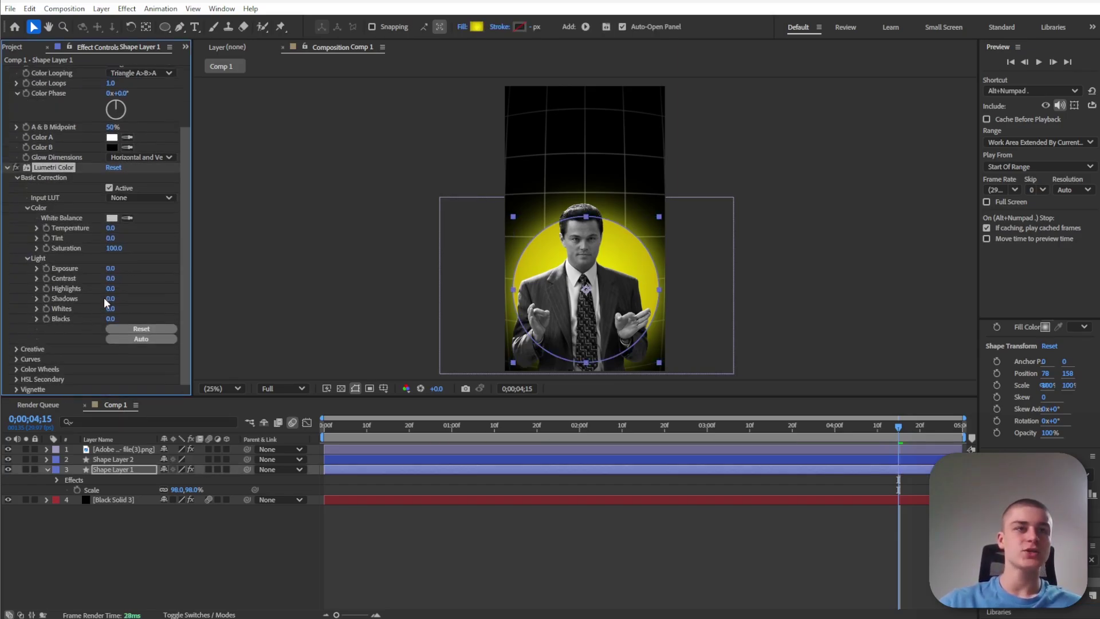
left_click(118, 228)
type("45")
key("Return")
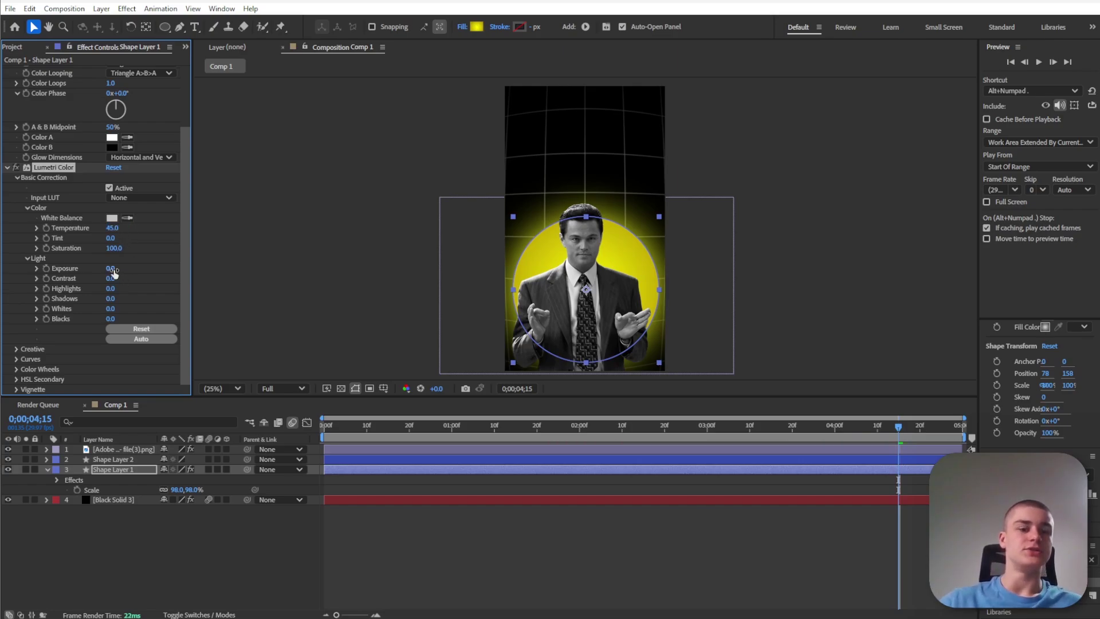
left_click_drag(112, 269, 103, 269)
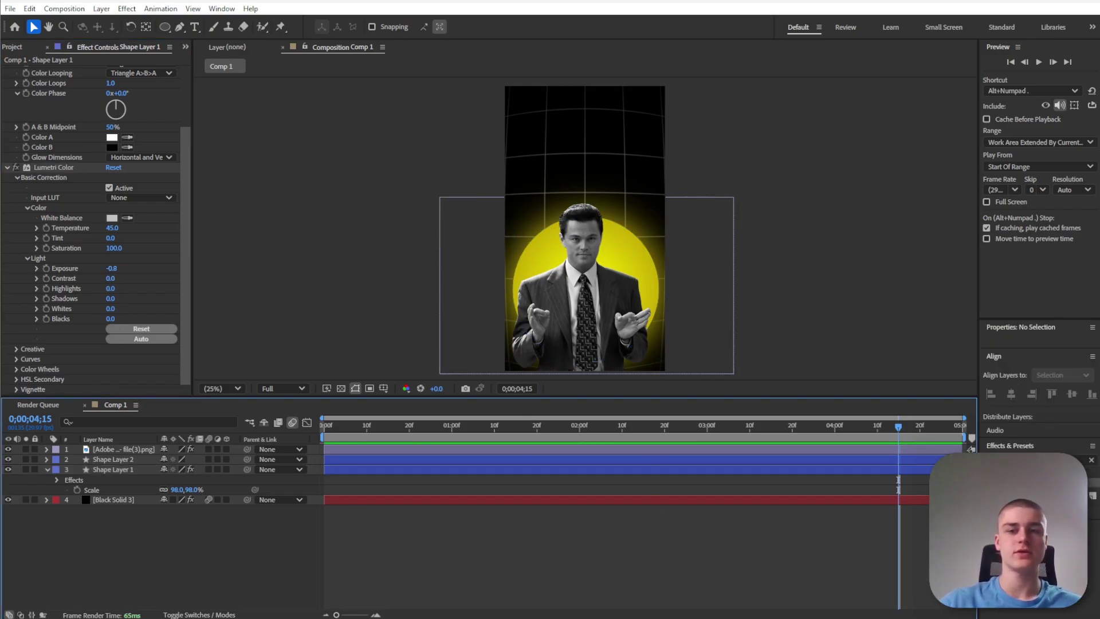
Switch to the browser and review the Step 4 text reference and the font search screenshot, then return to After Effects.
key("alt+Tab")
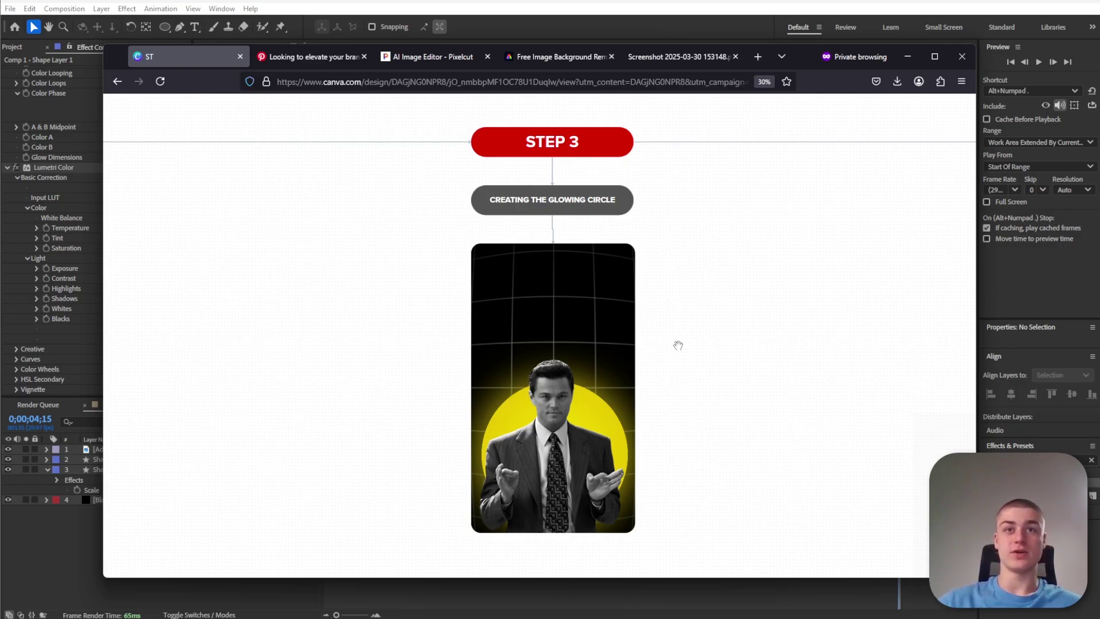
left_click_drag(827, 309, 420, 313)
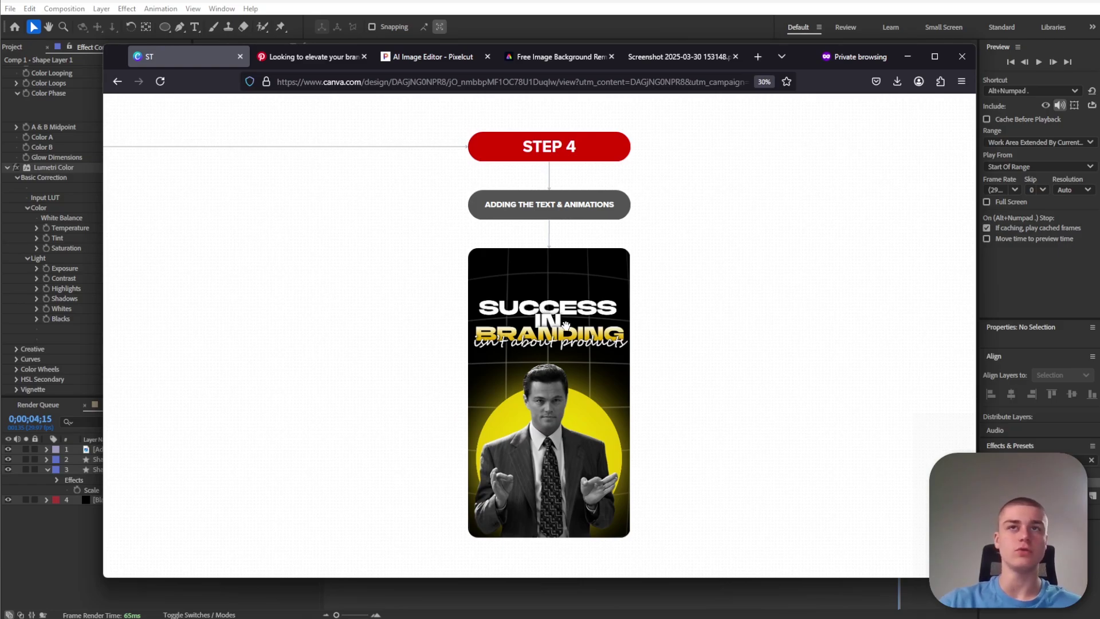
left_click(669, 57)
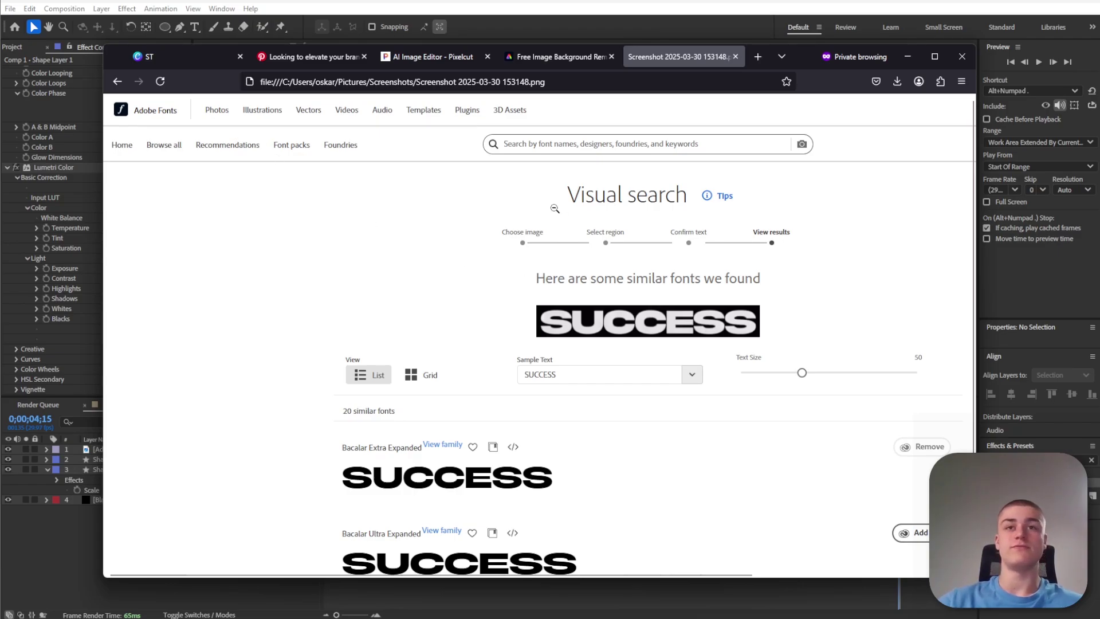
left_click(909, 57)
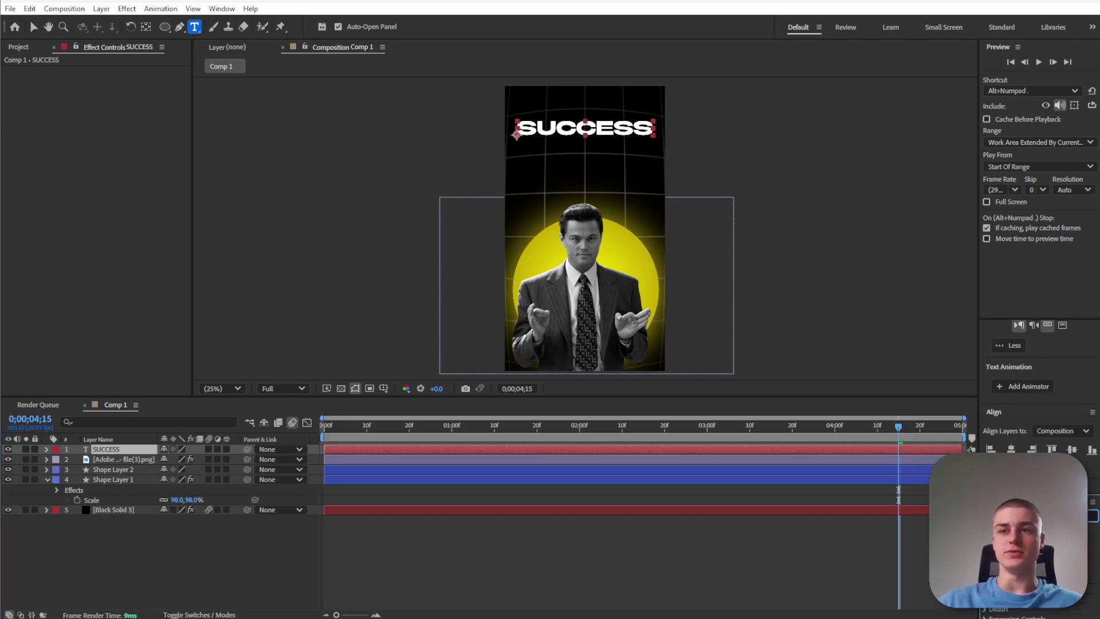
Apply Drop Shadow to the SUCCESS text, duplicate the effect, and set the first shadow to 86% opacity and 21 softness.
left_click_drag(1023, 579, 137, 449)
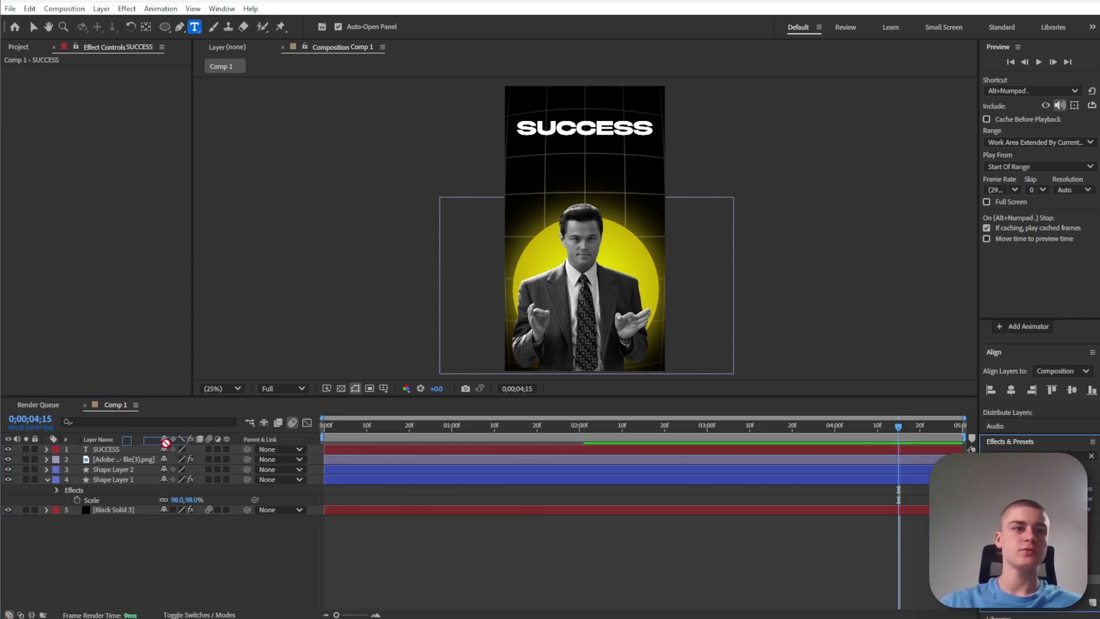
left_click(55, 71)
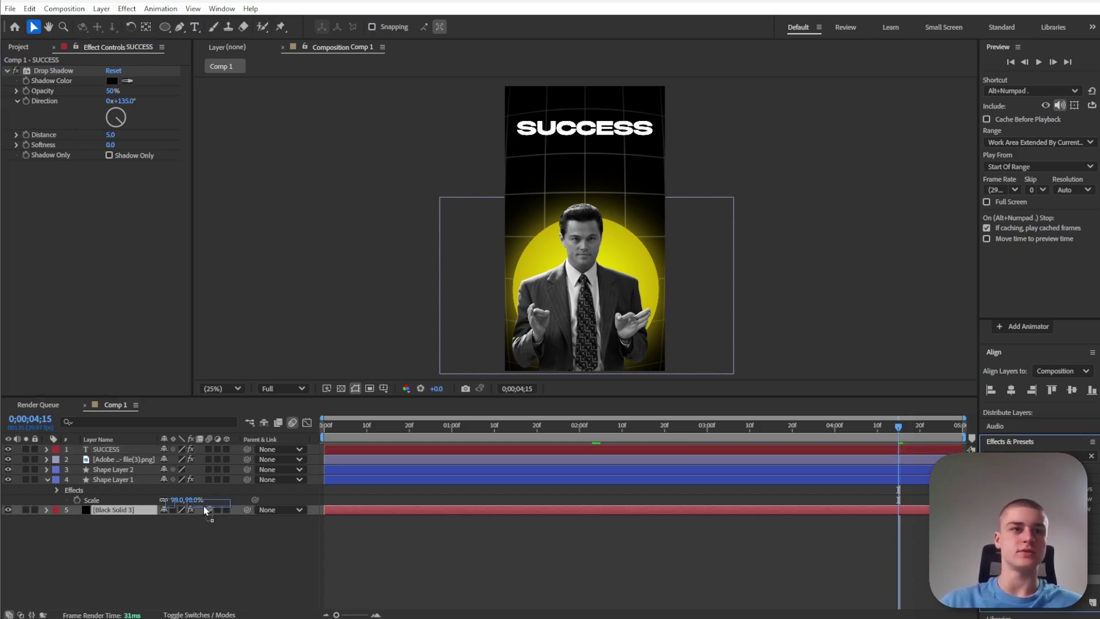
key("ctrl+d")
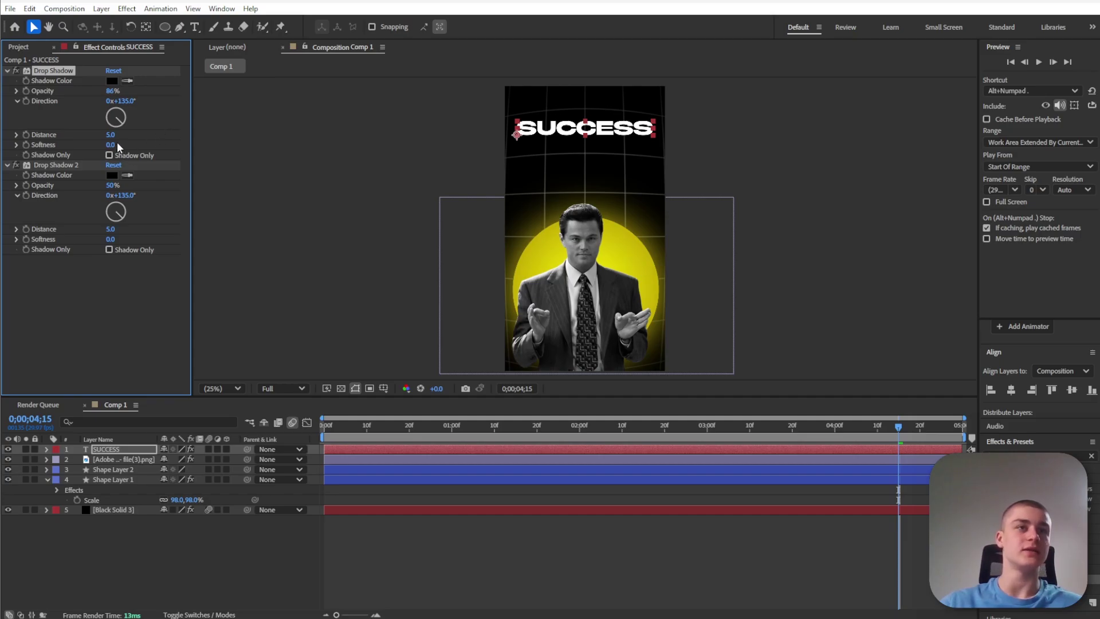
left_click_drag(115, 146, 123, 144)
left_click(113, 309)
Set the second drop shadow on the SUCCESS text to 60% opacity and 66 softness.
left_click(62, 164)
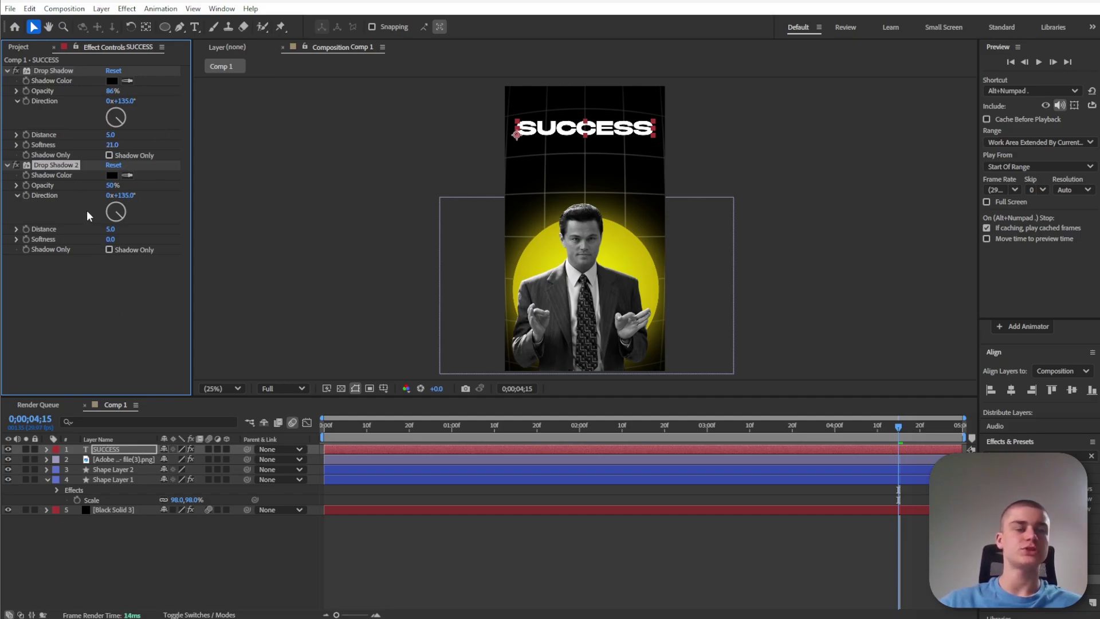
left_click_drag(116, 185, 122, 185)
left_click_drag(111, 239, 148, 238)
Duplicate the SUCCESS text layer, change the copy to IN, and place it centred just below SUCCESS.
left_click(138, 450)
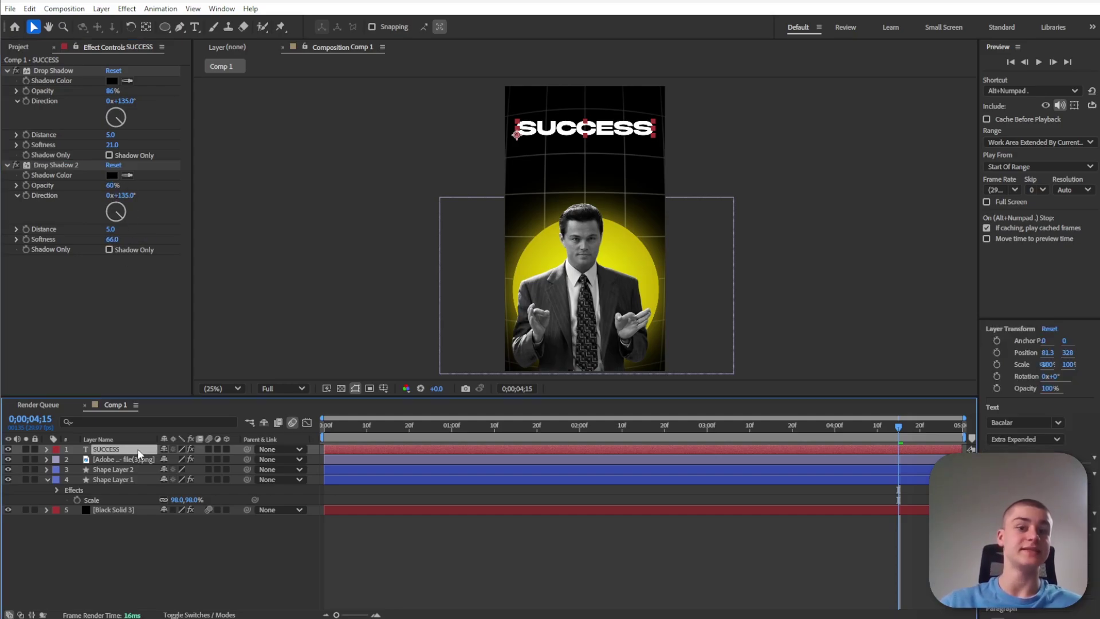
key("ctrl+d")
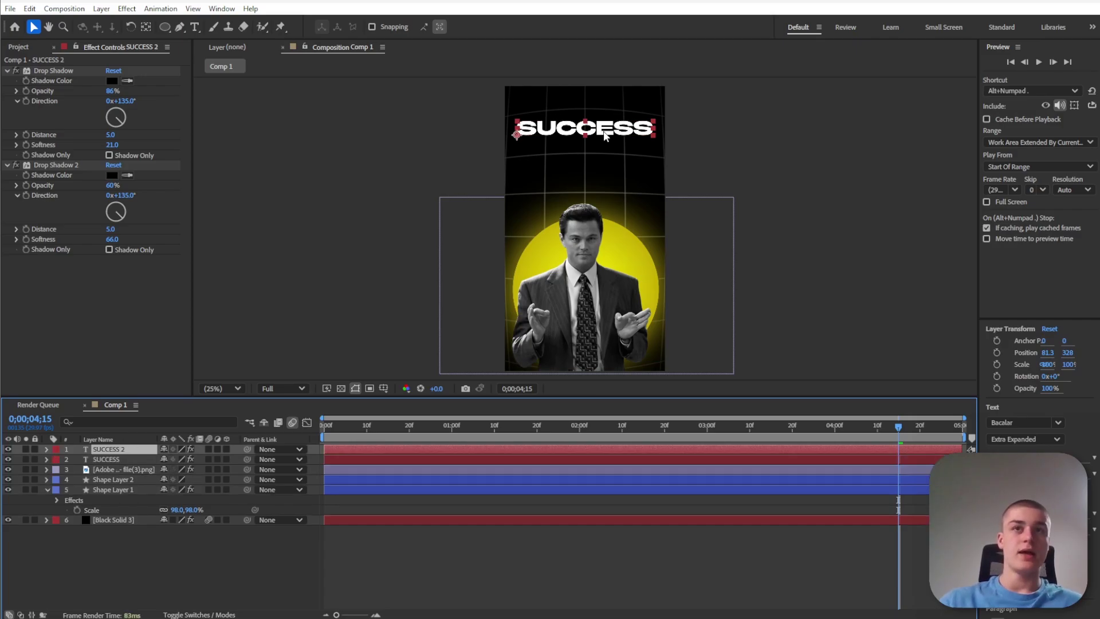
left_click_drag(607, 131, 608, 137)
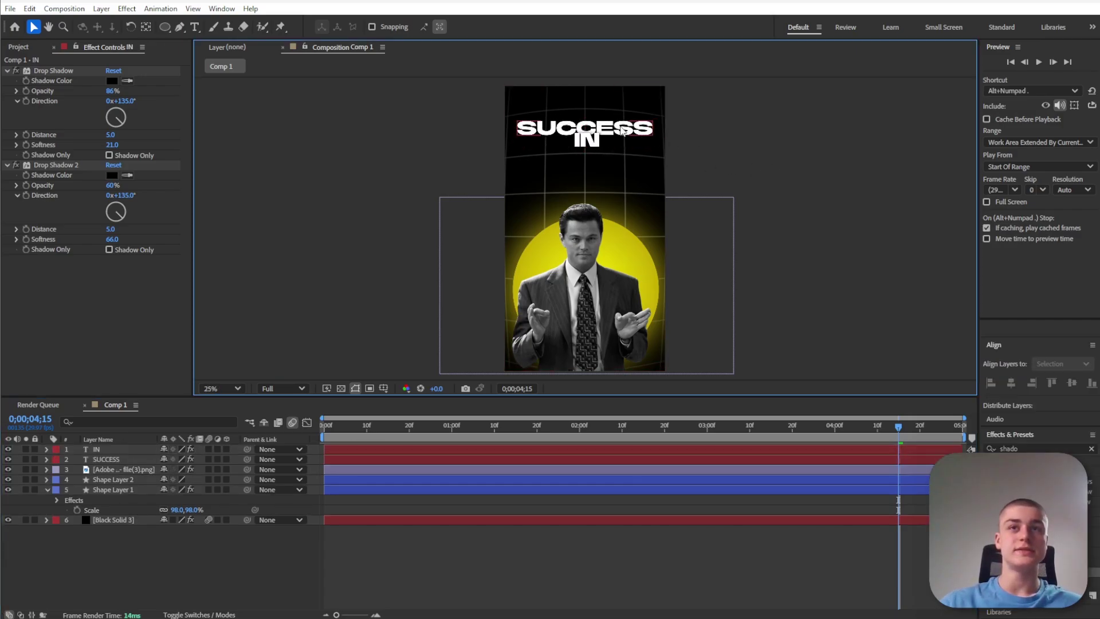
Set both drop shadows on the IN text to 100% opacity and the second one's softness to 64.
scroll(608, 129, "up", 6)
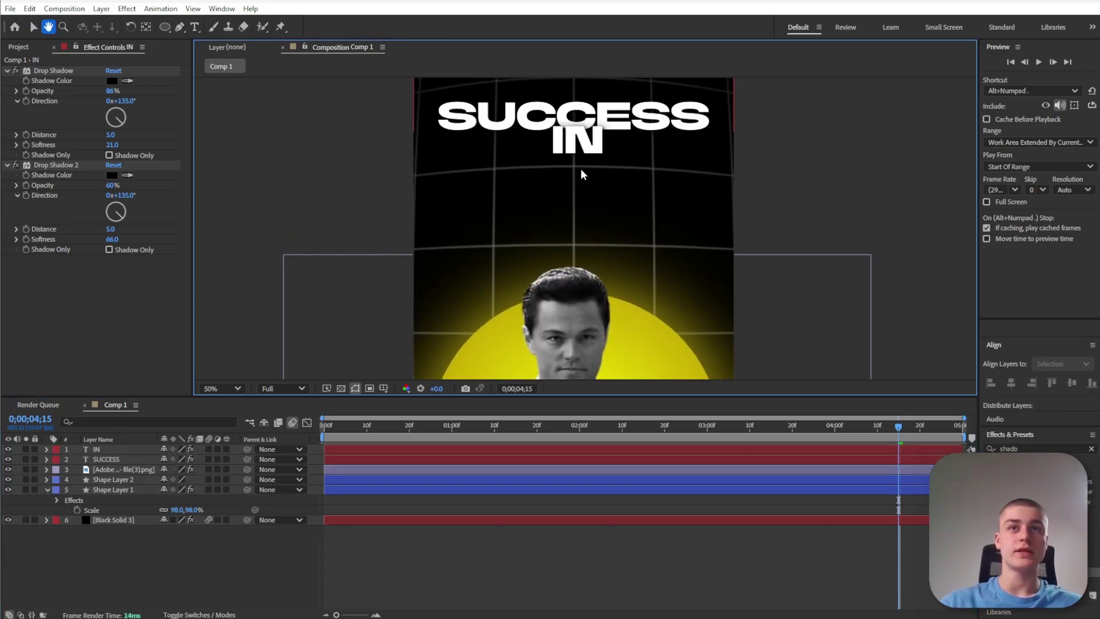
left_click_drag(596, 154, 602, 224)
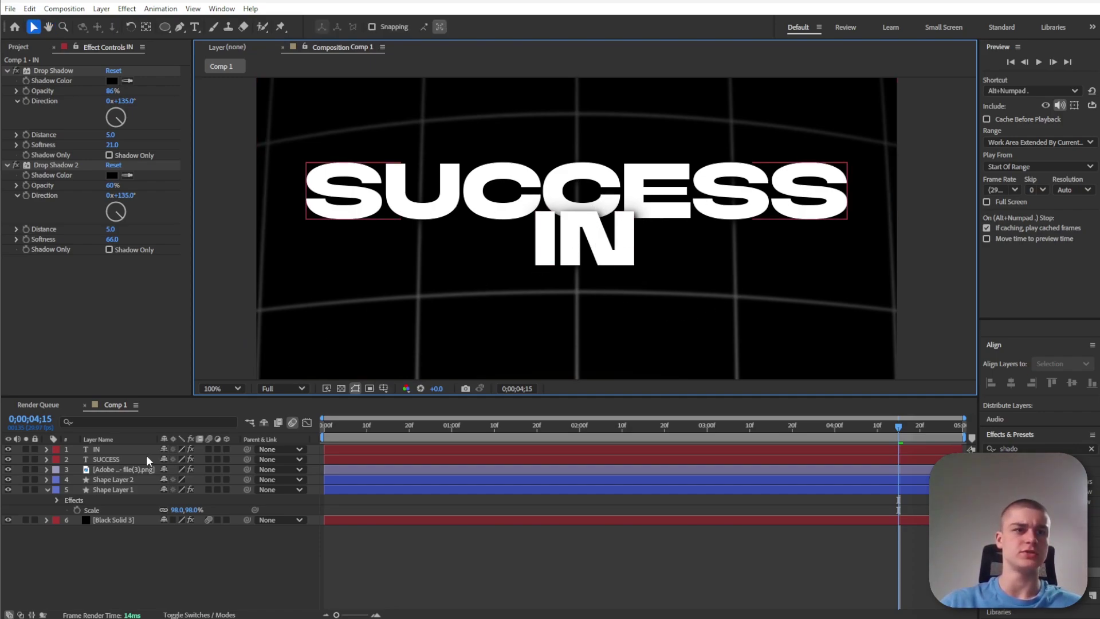
left_click(133, 440)
left_click(131, 449)
left_click_drag(112, 186, 126, 185)
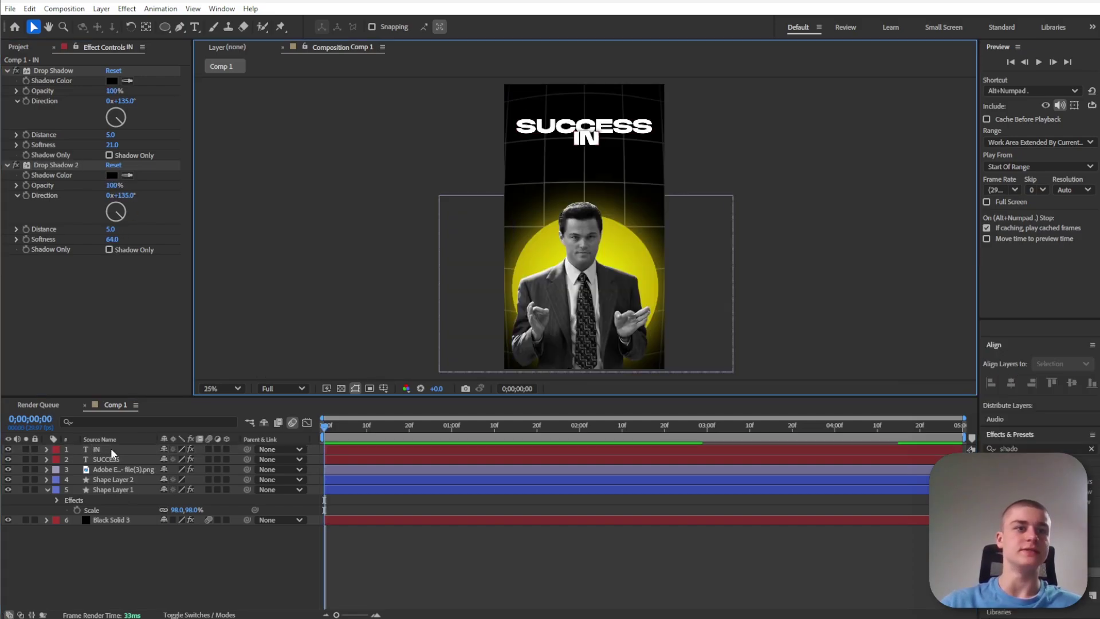
Duplicate the IN text layer, change the copy to BRANDING, and position it at 44.8, 497 below IN.
left_click(111, 449)
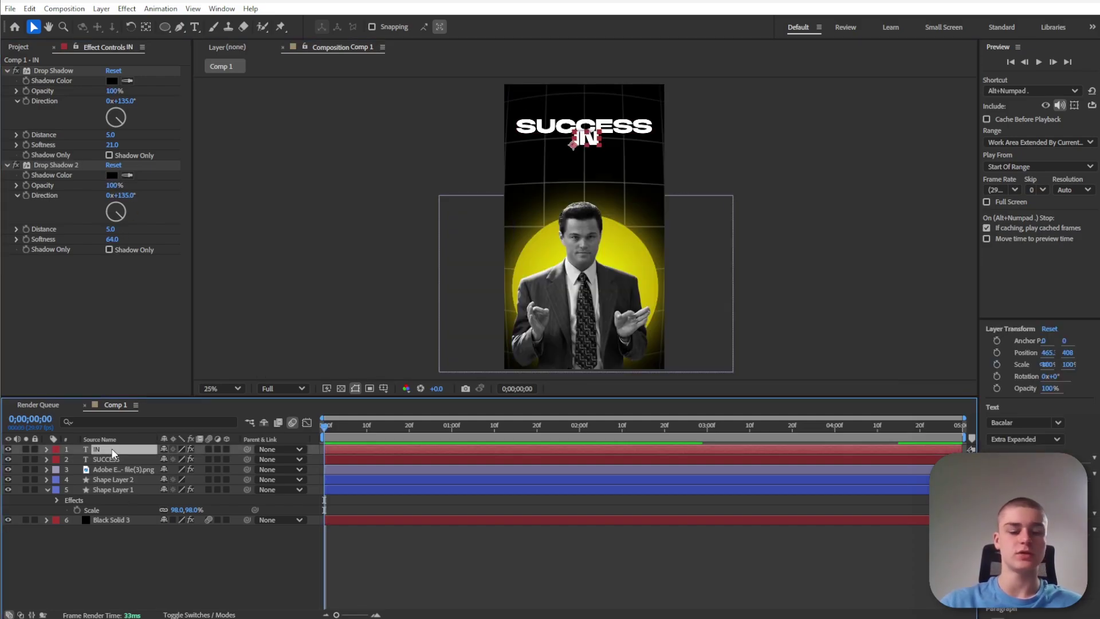
key("ctrl+d")
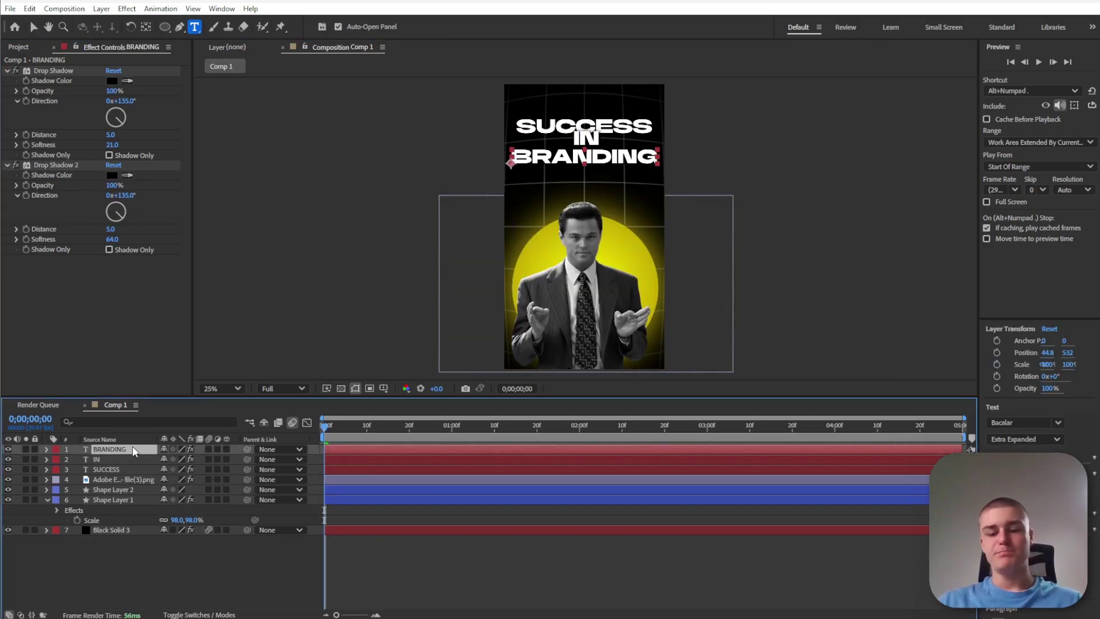
key("p")
left_click_drag(185, 460, 165, 460)
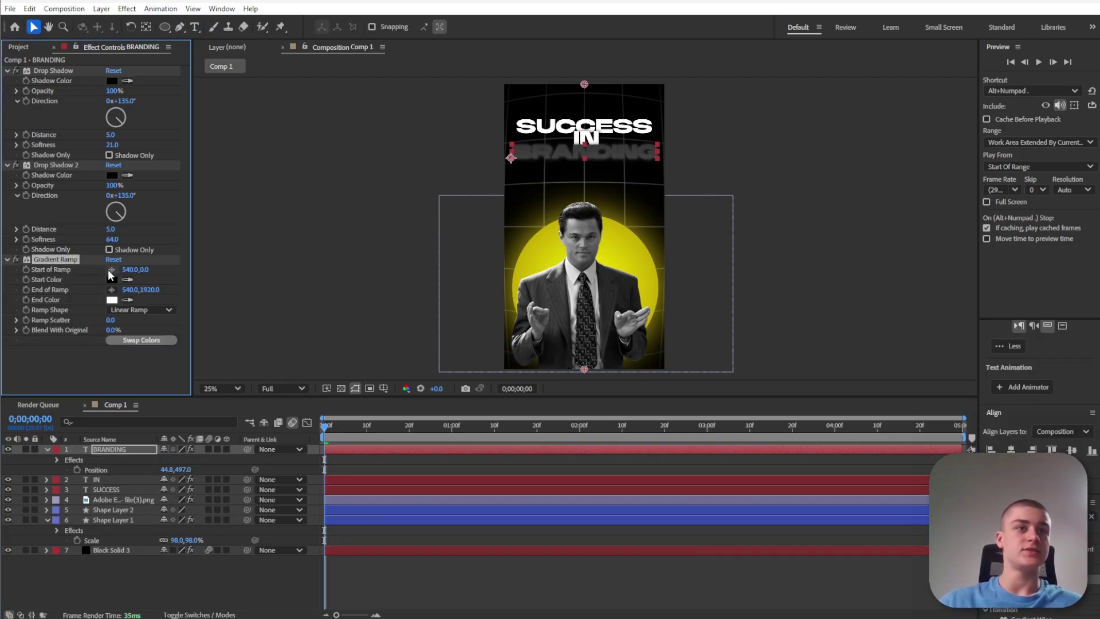
Set BRANDING's Gradient Ramp to run from white at 548, 380 to dark yellow C7B102 at 548, 468.
left_click(112, 269)
left_click(585, 140)
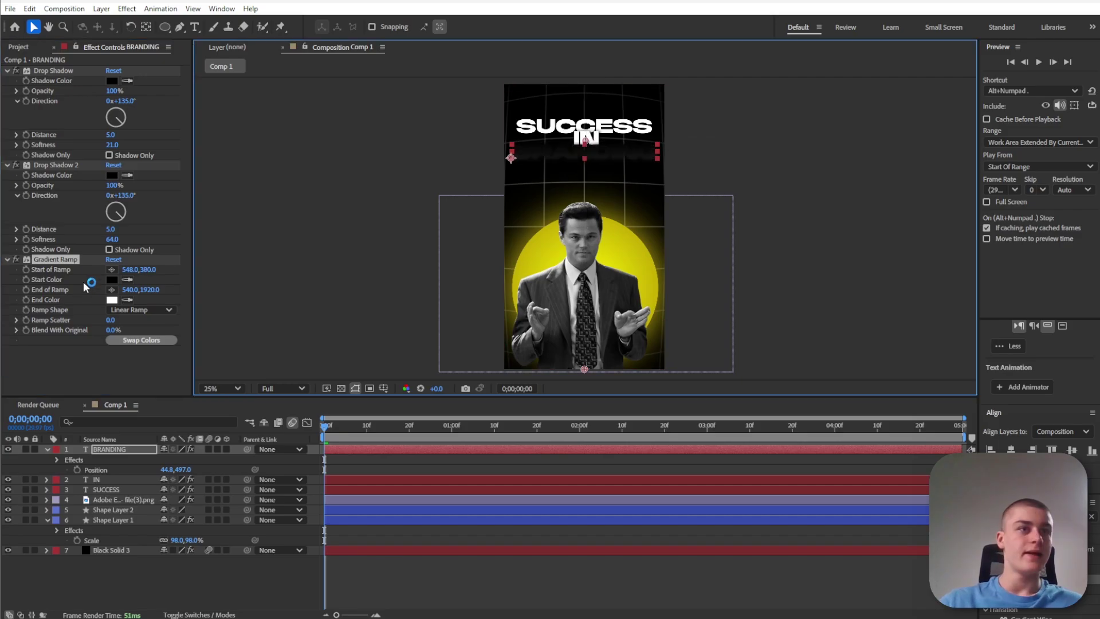
left_click(128, 280)
left_click(112, 298)
left_click(112, 299)
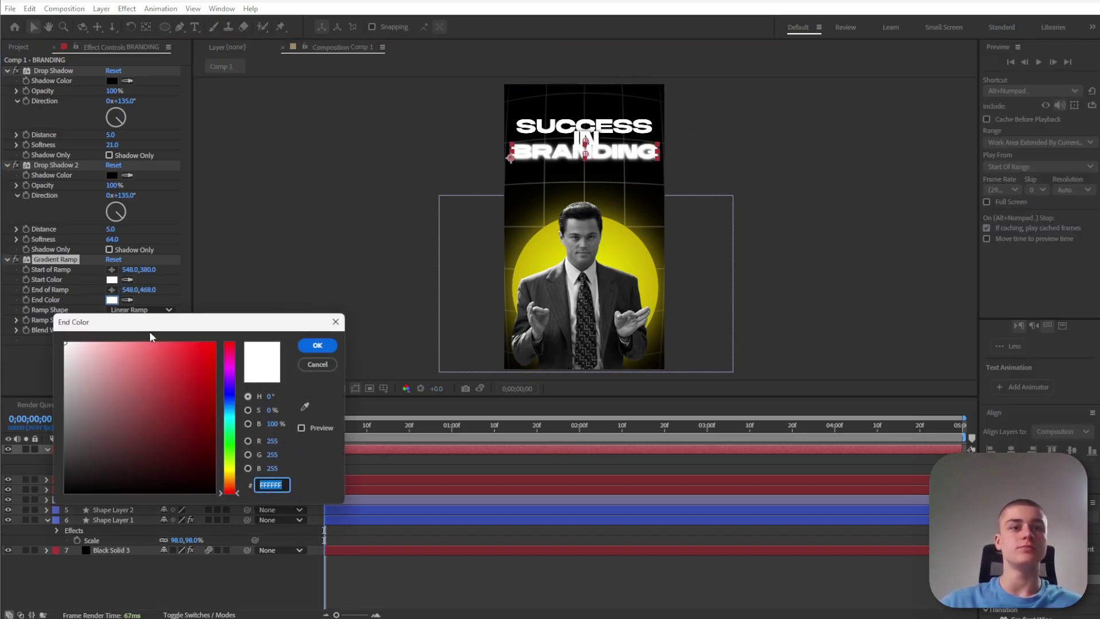
key("ctrl+v")
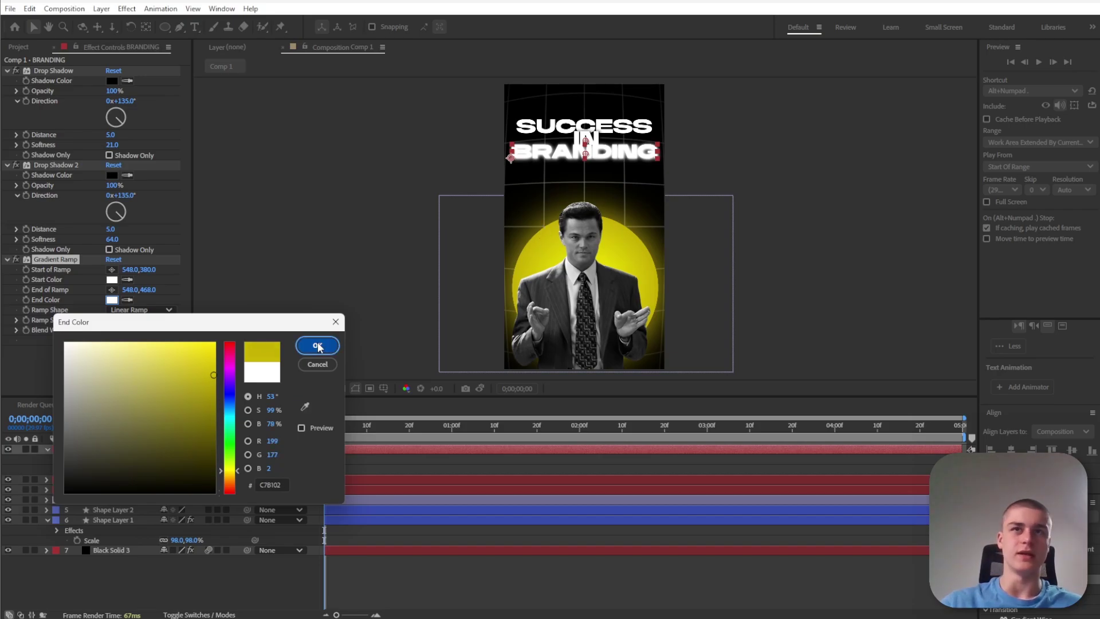
left_click(317, 345)
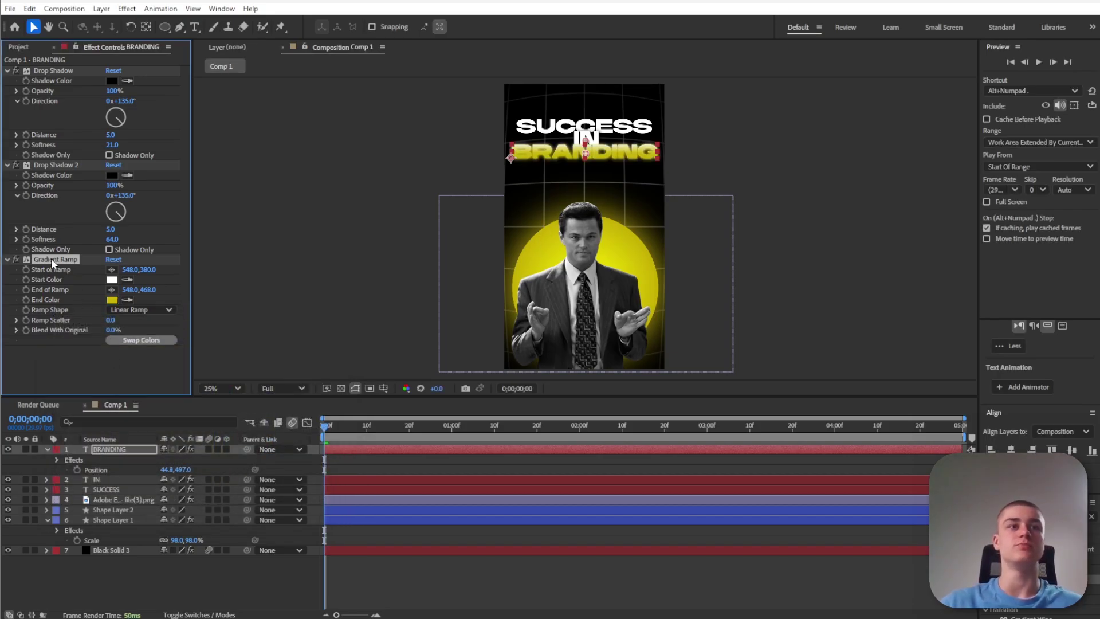
Move Gradient Ramp above both drop shadows on BRANDING and shift the ramp's start point to 550, 400.
left_click_drag(50, 259, 70, 74)
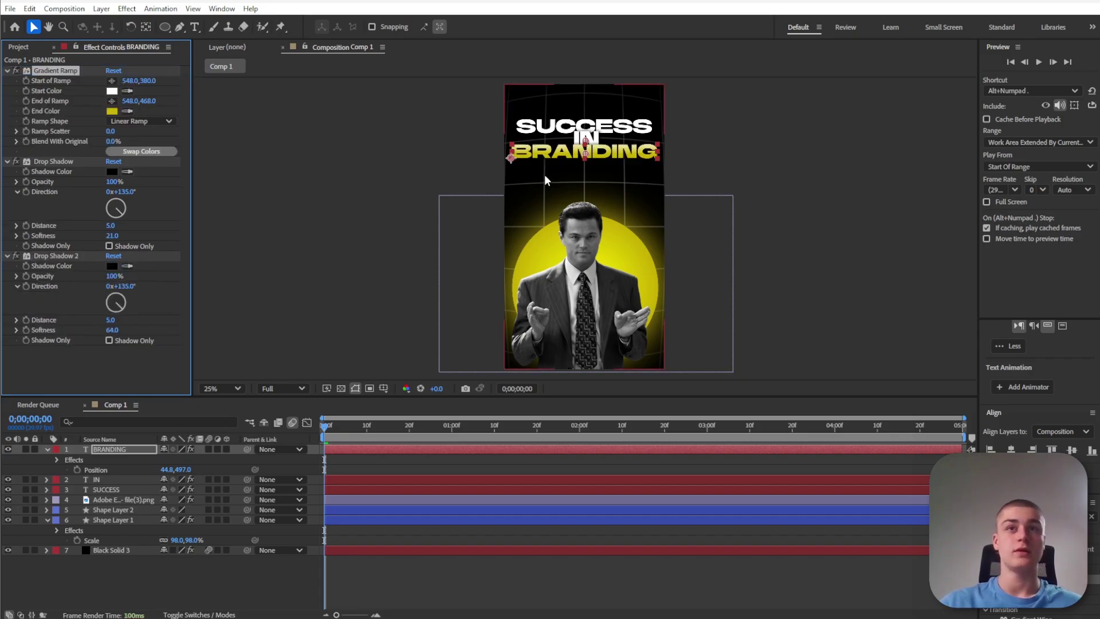
scroll(577, 141, "up", 2)
left_click_drag(585, 136, 563, 251)
Warm the BRANDING gradient's end color to golden yellow C8A501 and show the layer mode columns.
left_click(112, 110)
left_click_drag(227, 475, 228, 473)
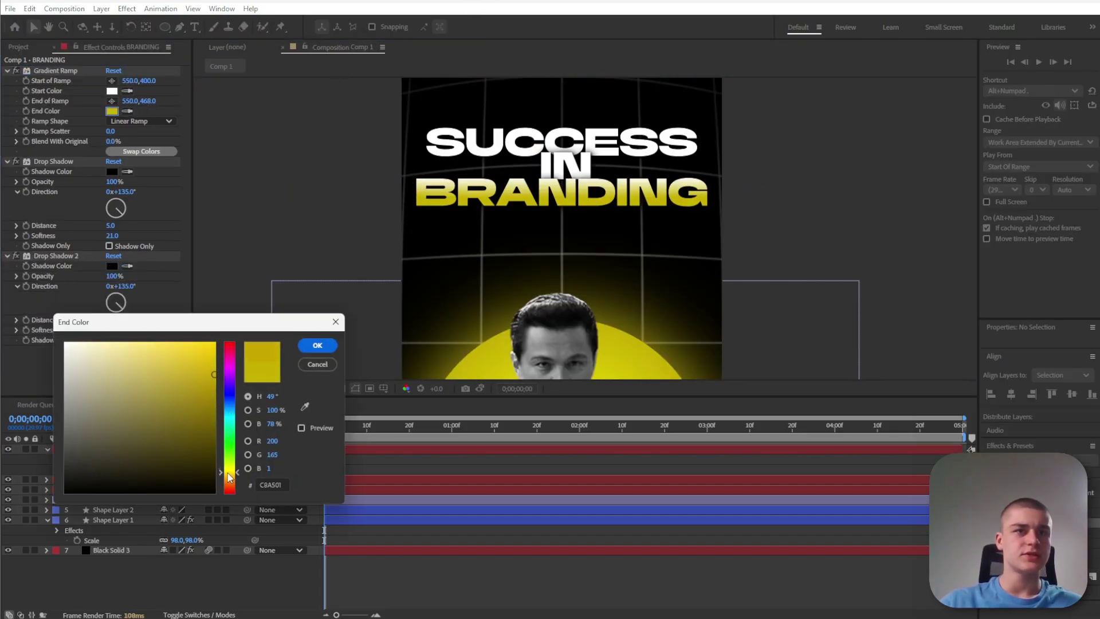
left_click(318, 345)
scroll(590, 246, "down", 2)
key("F4")
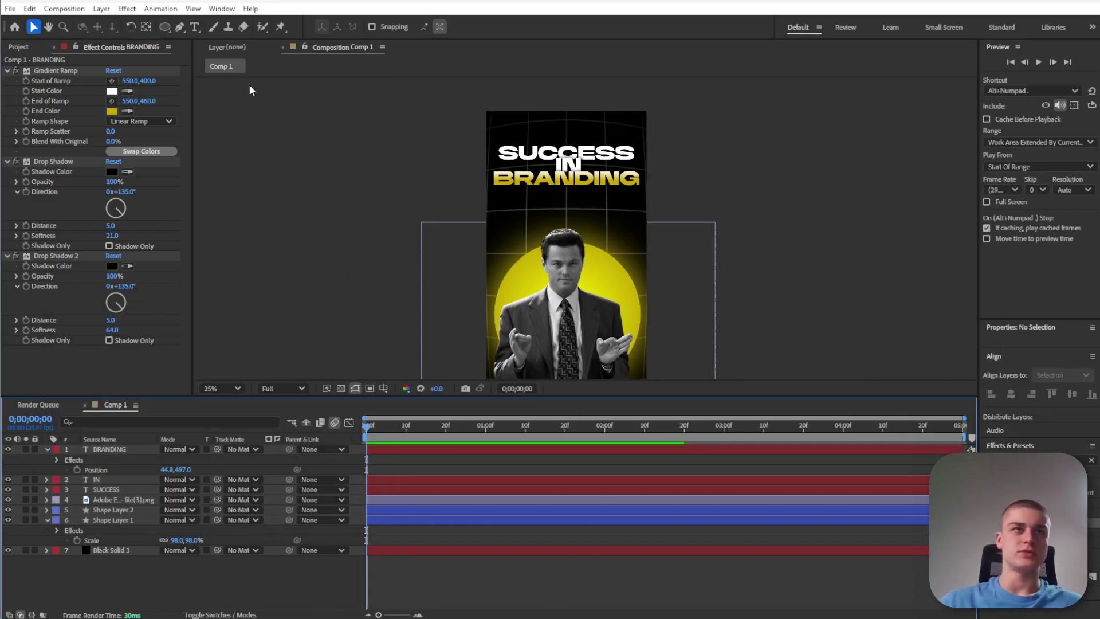
Add the text "isn't about products" in Segoe Script, fitted to the frame width and overlapping BRANDING's lower edge.
left_click(195, 27)
left_click(502, 209)
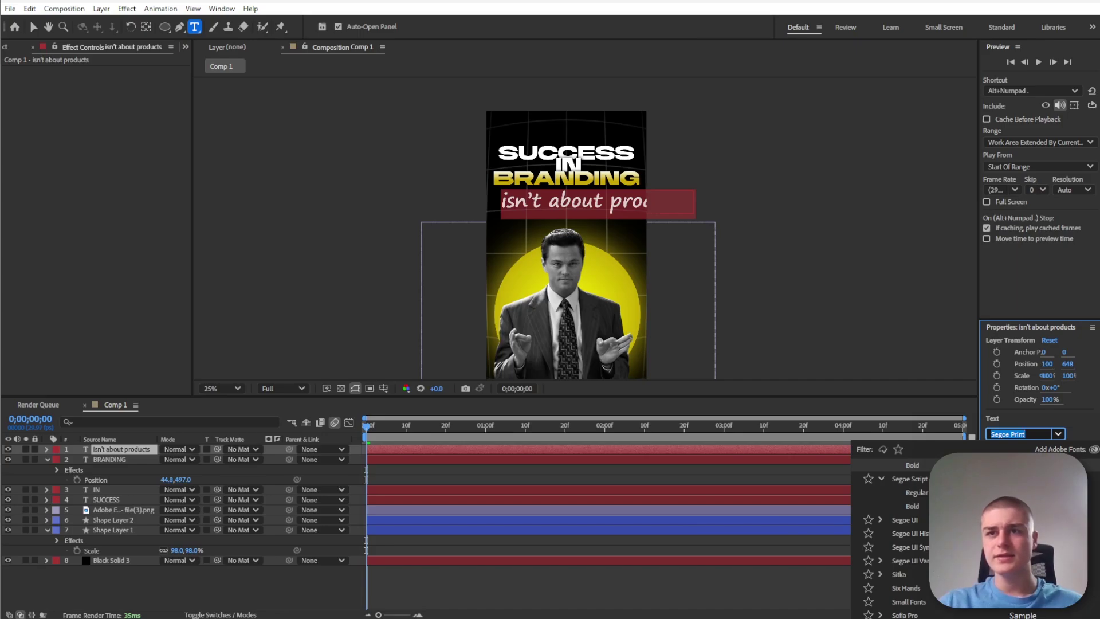
left_click(951, 479)
left_click(646, 576)
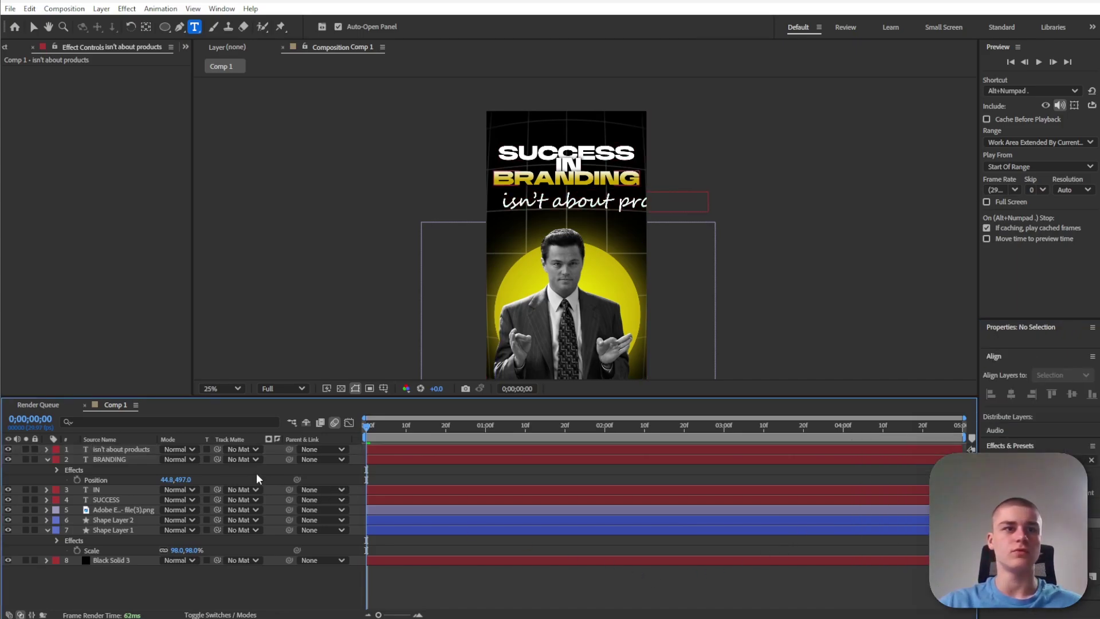
left_click(126, 449)
Copy both drop shadows from the BRANDING layer to the "isn't about products" text layer.
left_click(118, 456)
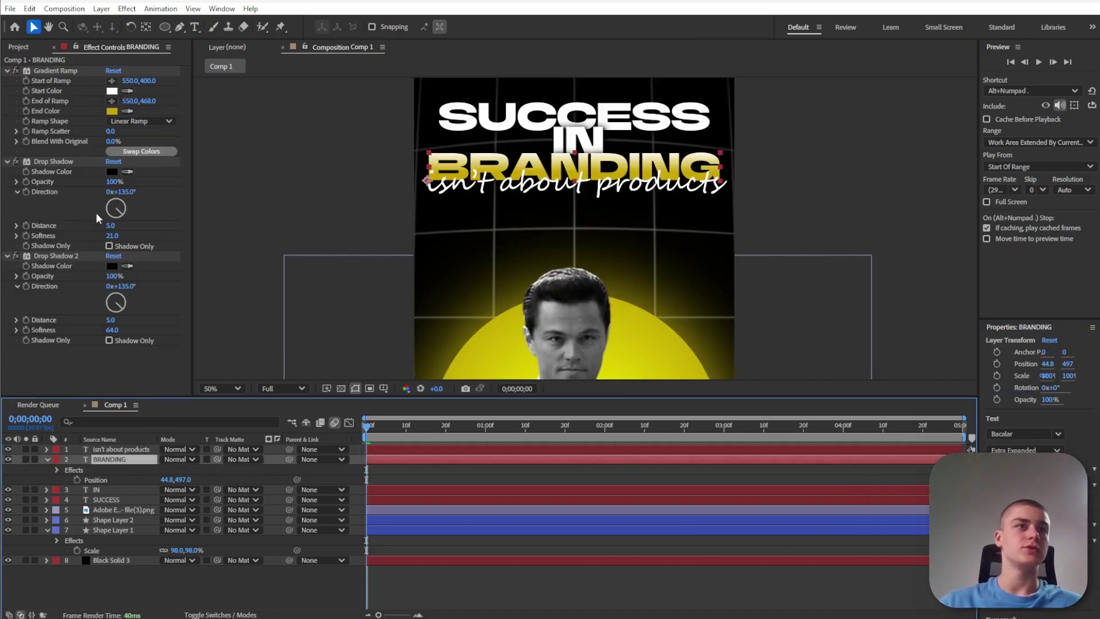
left_click(59, 163)
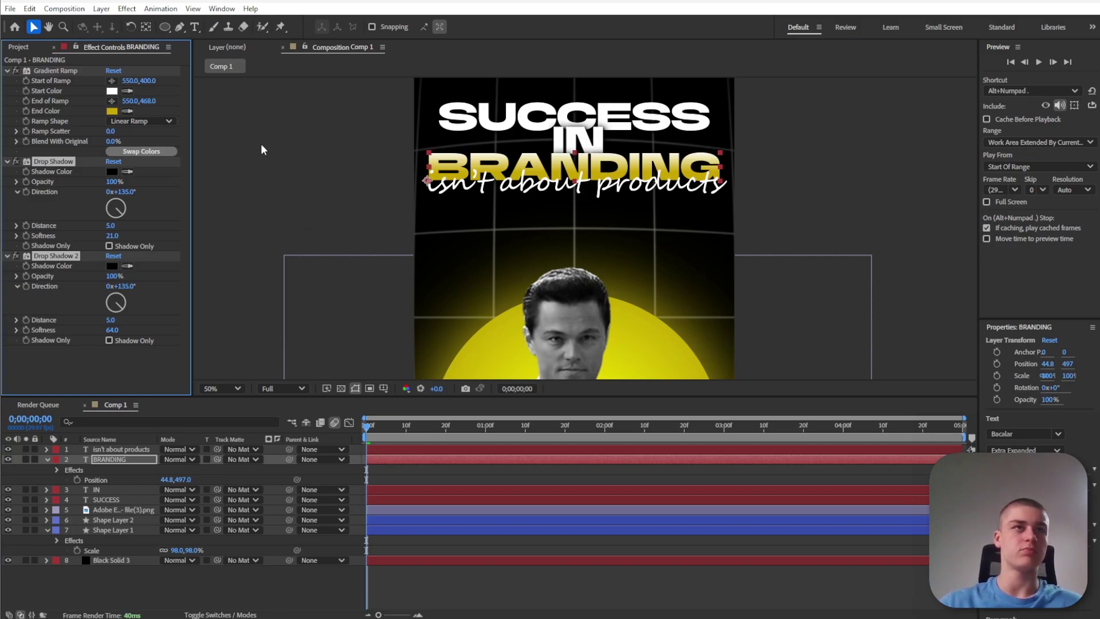
left_click(121, 447)
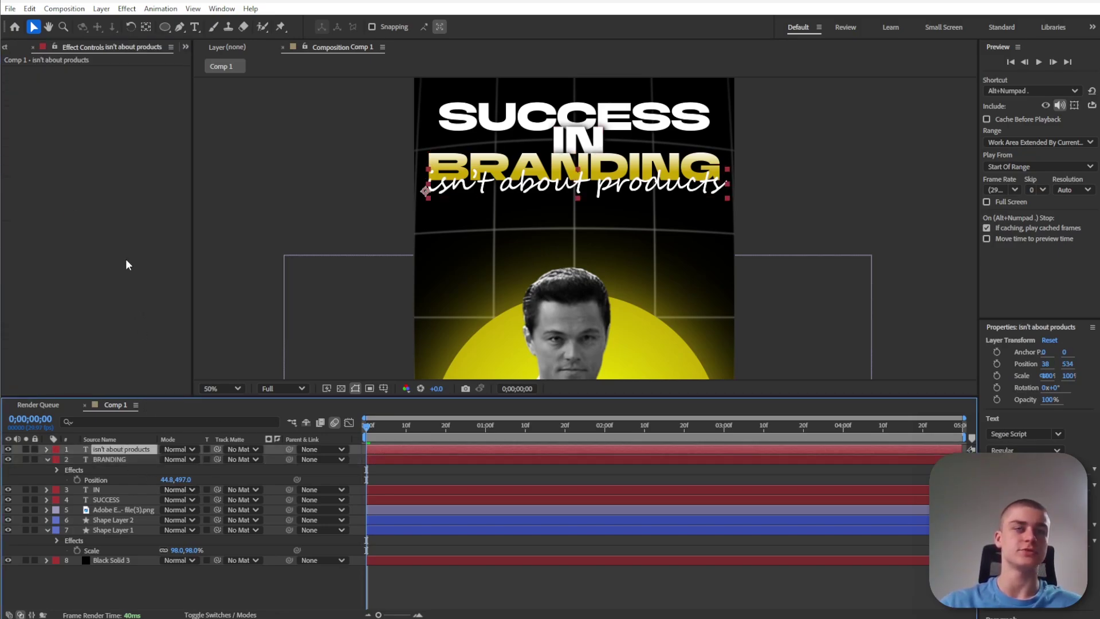
left_click(123, 252)
key("ctrl+v")
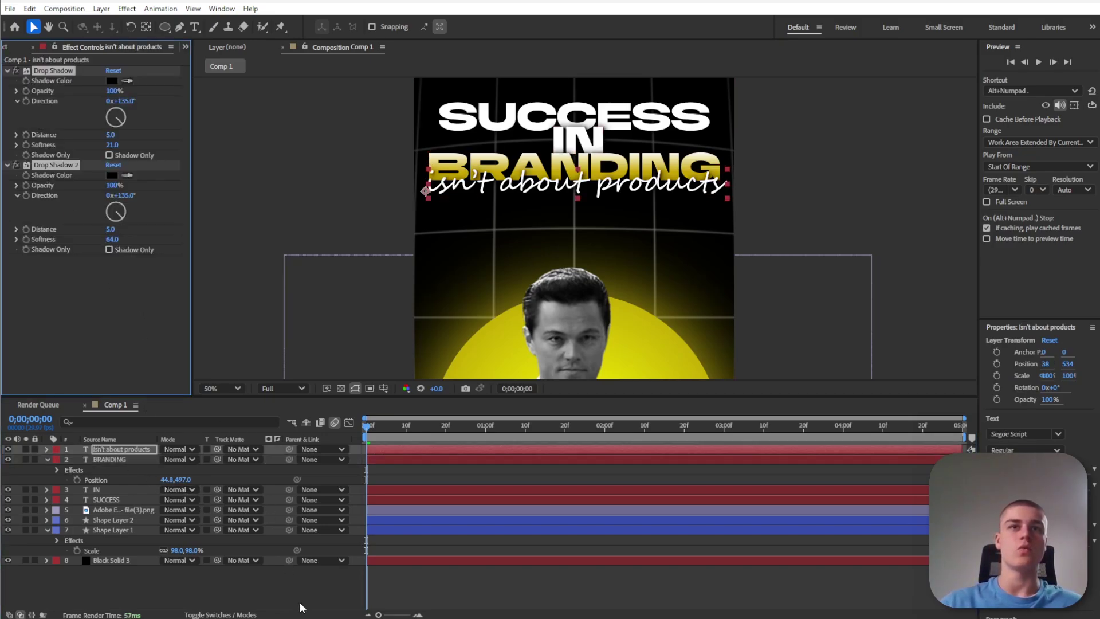
left_click(356, 592)
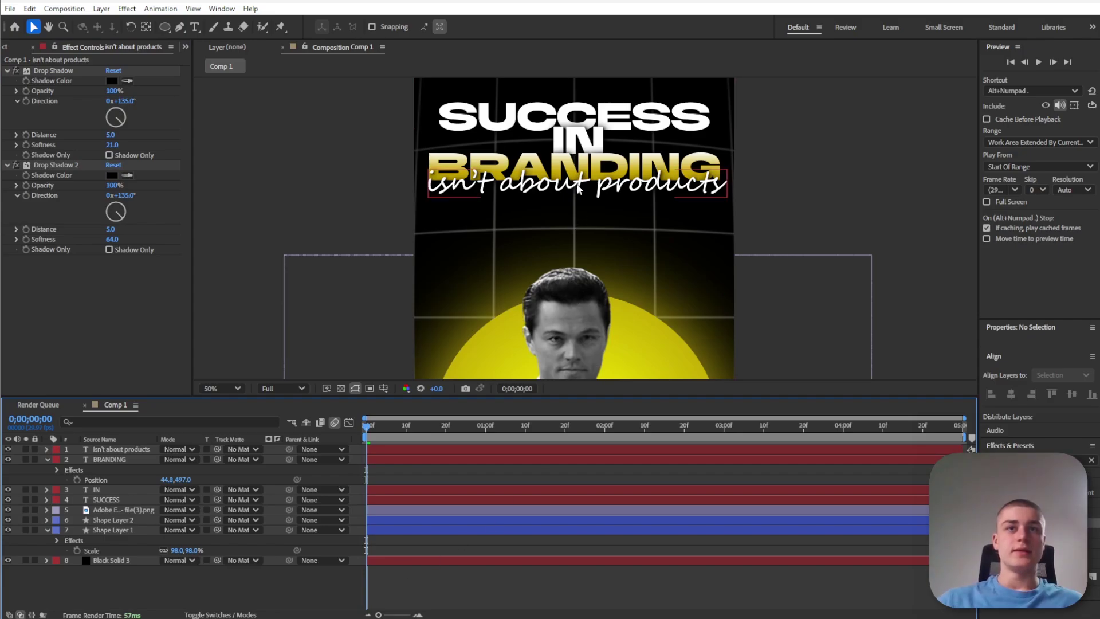
left_click(427, 189)
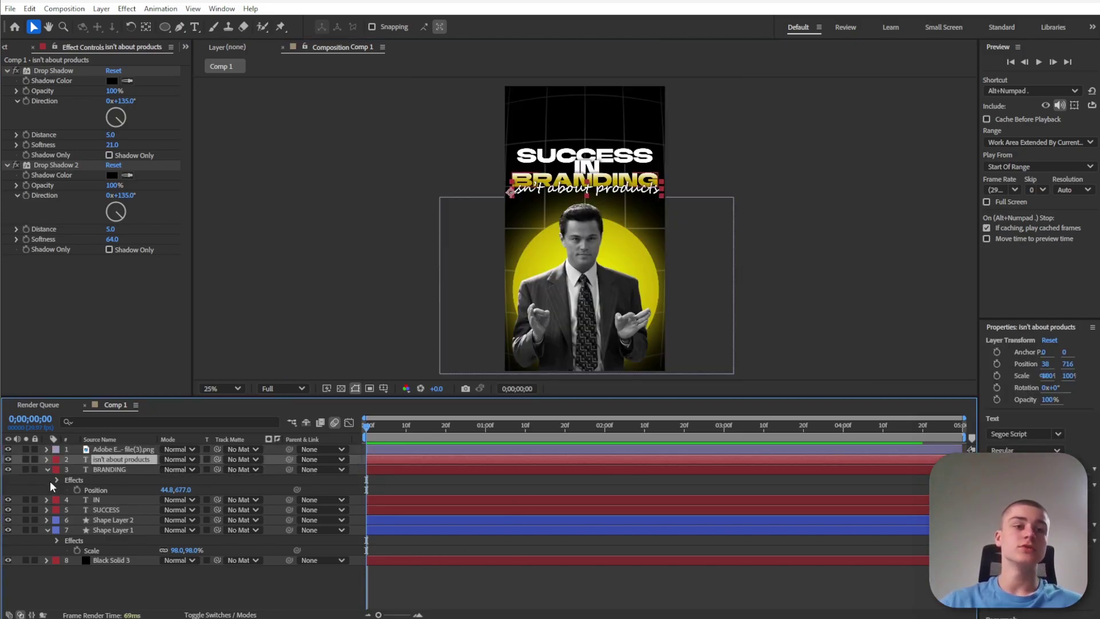
Enable an expression on the Source Text property of the "isn't about products" layer.
left_click(47, 459)
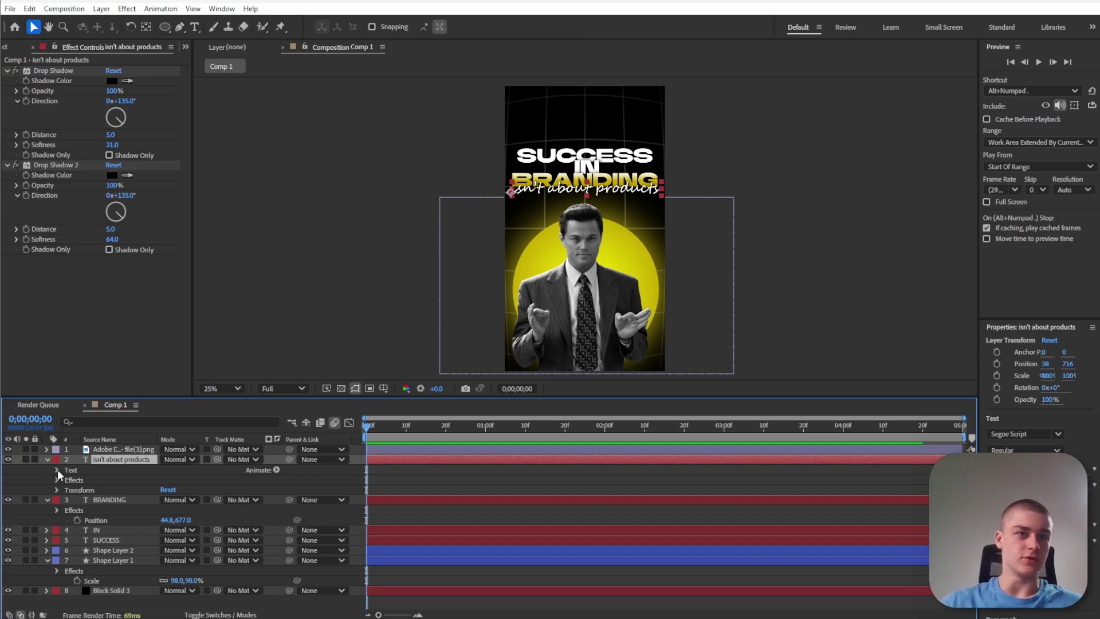
left_click(57, 469)
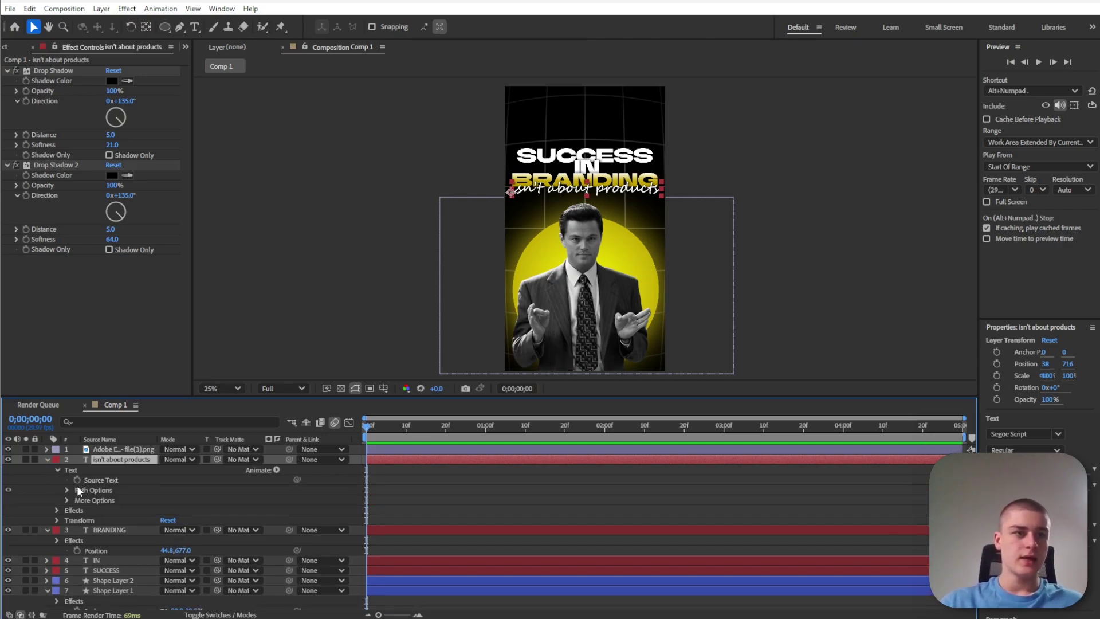
left_click(76, 484)
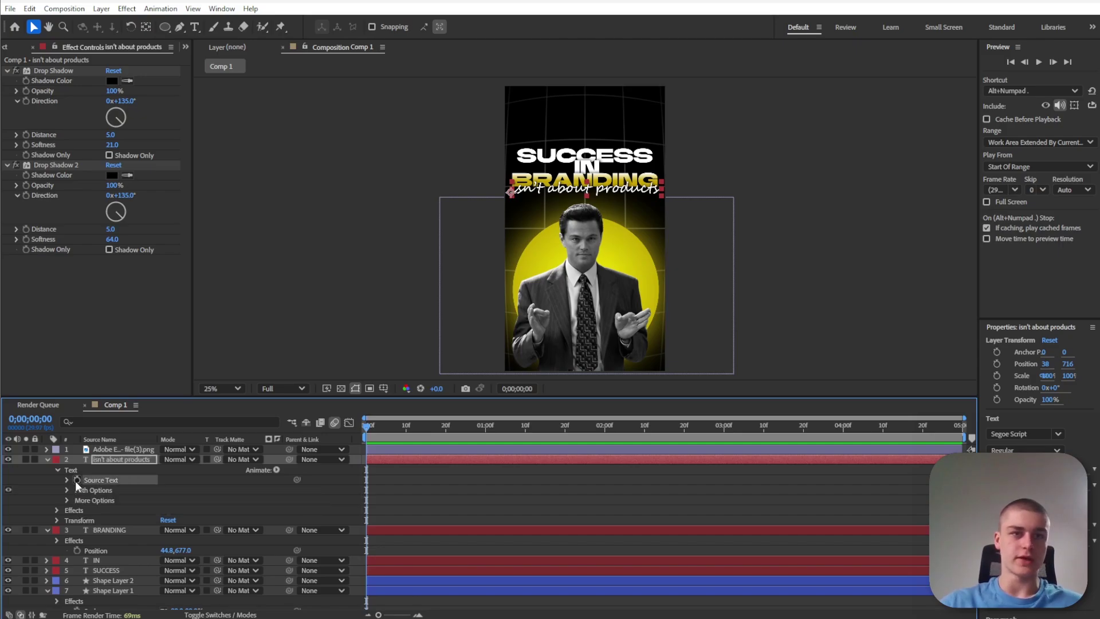
left_click(77, 480, "alt")
Copy the typewriter script from the ChatGPT window into the Source Text expression in After Effects, with rate set to 23 characters per second.
key("alt+Tab")
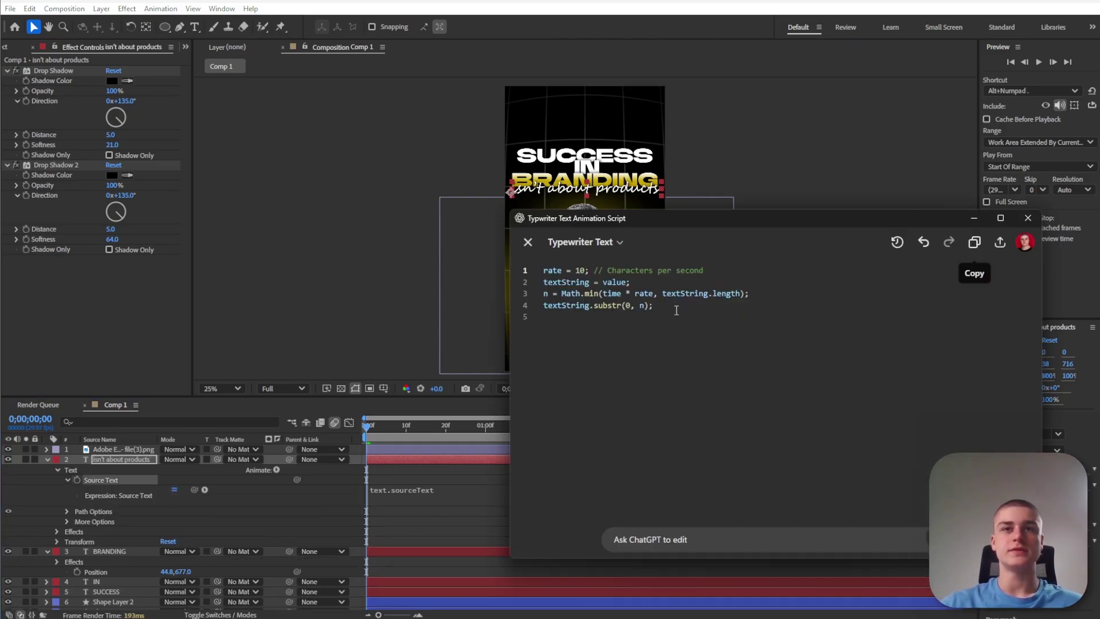
left_click_drag(676, 310, 541, 271)
key("ctrl+c")
key("alt+Tab")
left_click(424, 494)
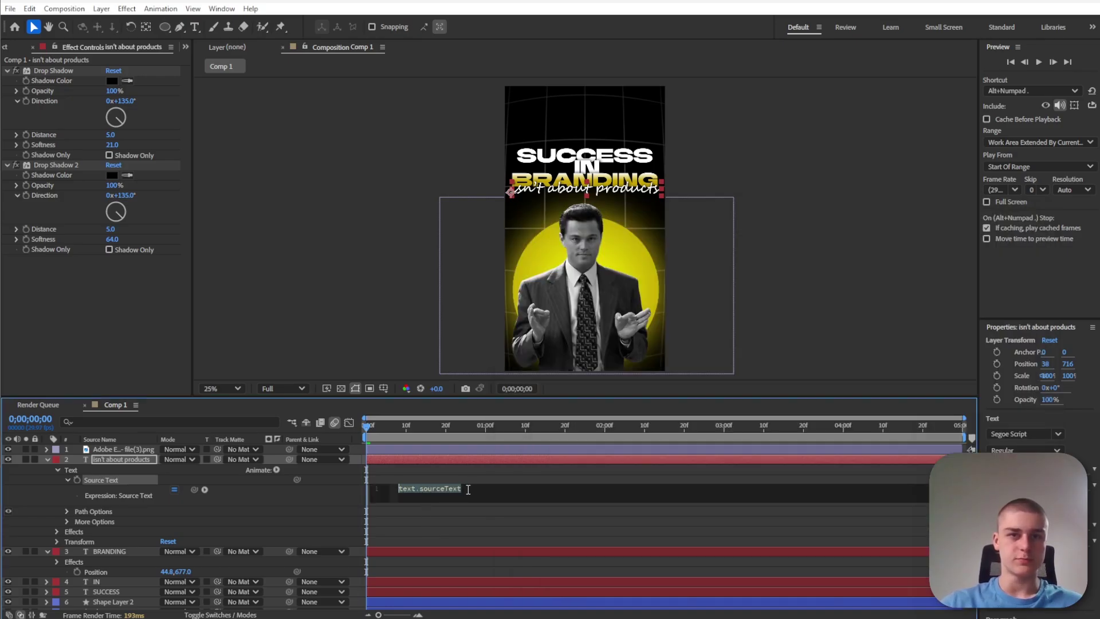
key("ctrl+v")
left_click(524, 525)
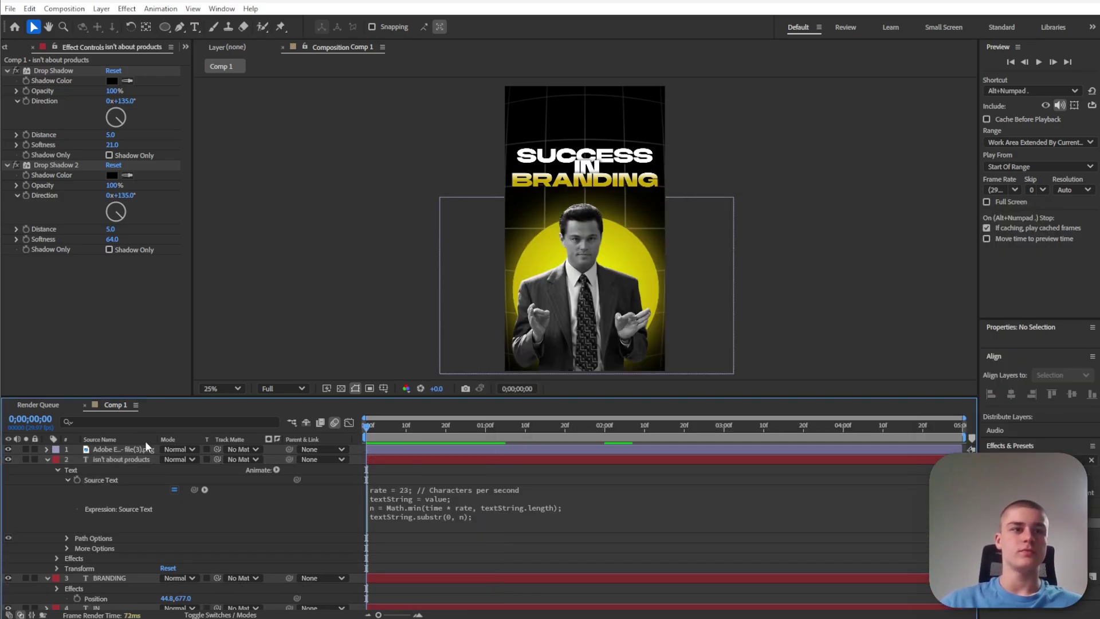
Collapse the "isn't about products" layer and preview the typewriter animation.
left_click(48, 459)
key("space")
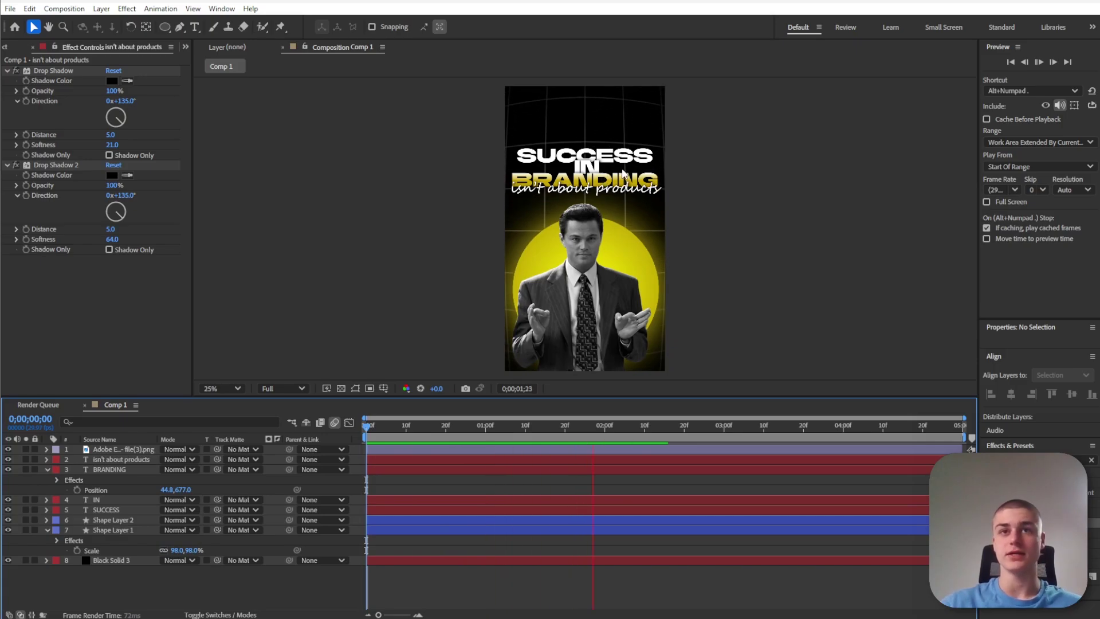
key("space")
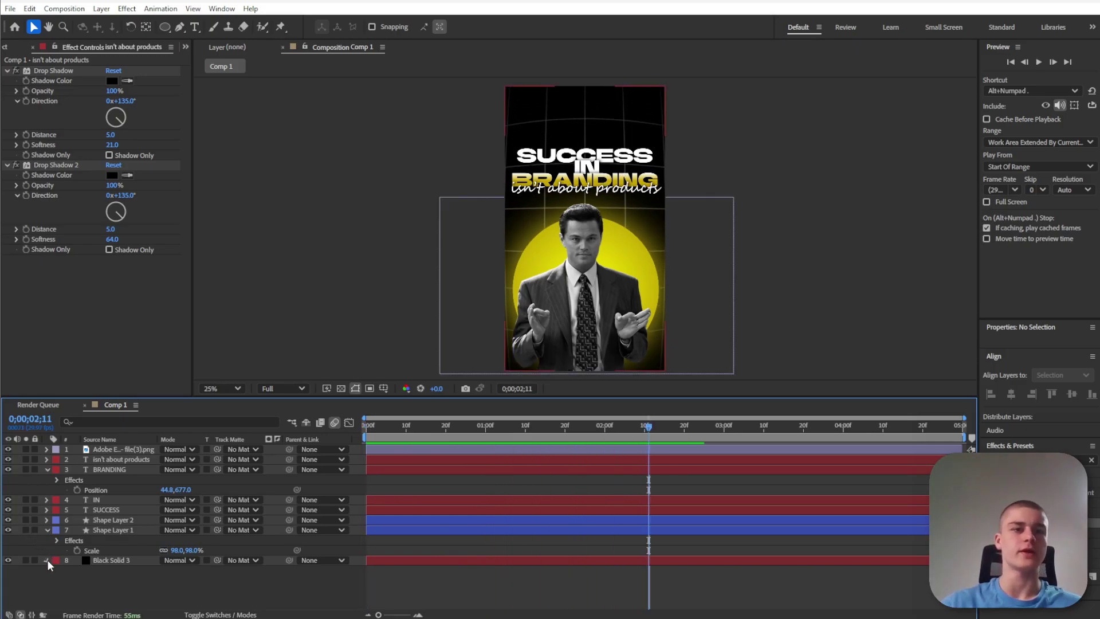
Slow the grid's movement by setting Black Solid 3's Motion Tile center to 540, 107 at the composition's last frame, and preview it.
left_click(46, 560)
scroll(66, 579, "down", 1)
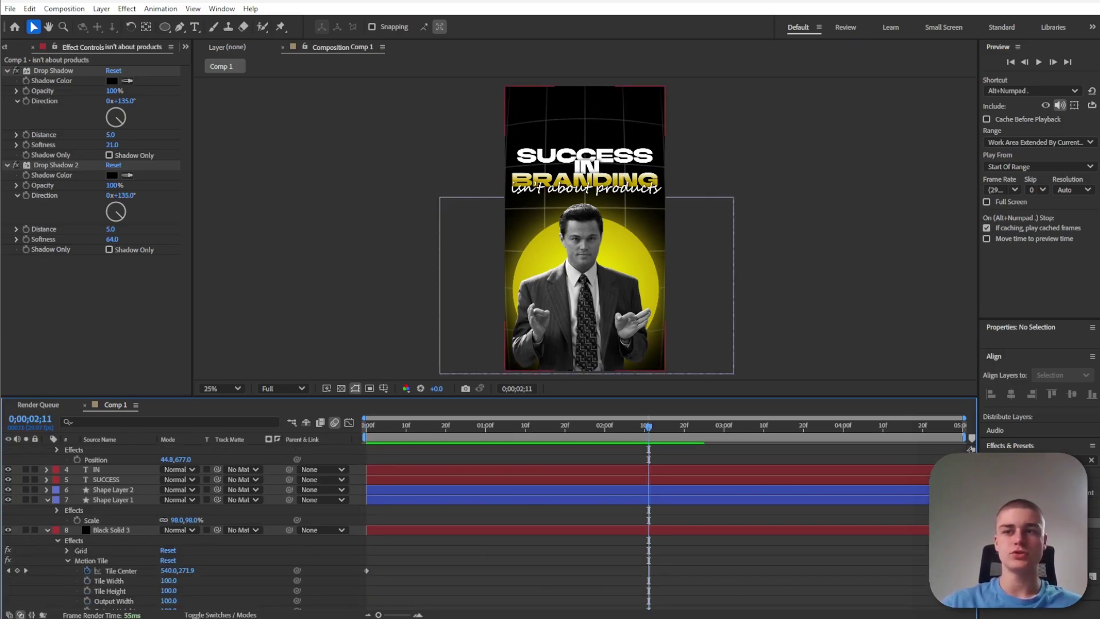
left_click(802, 581)
left_click_drag(761, 435, 958, 439)
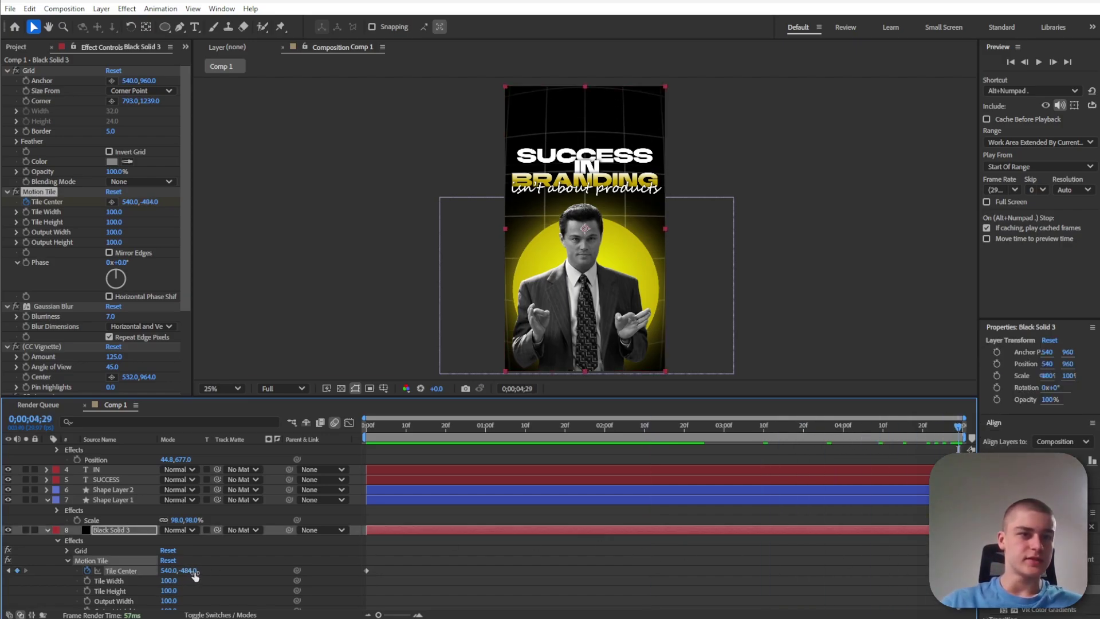
left_click_drag(191, 576, 545, 548)
left_click(592, 551)
left_click_drag(550, 430, 341, 432)
key("ctrl+z")
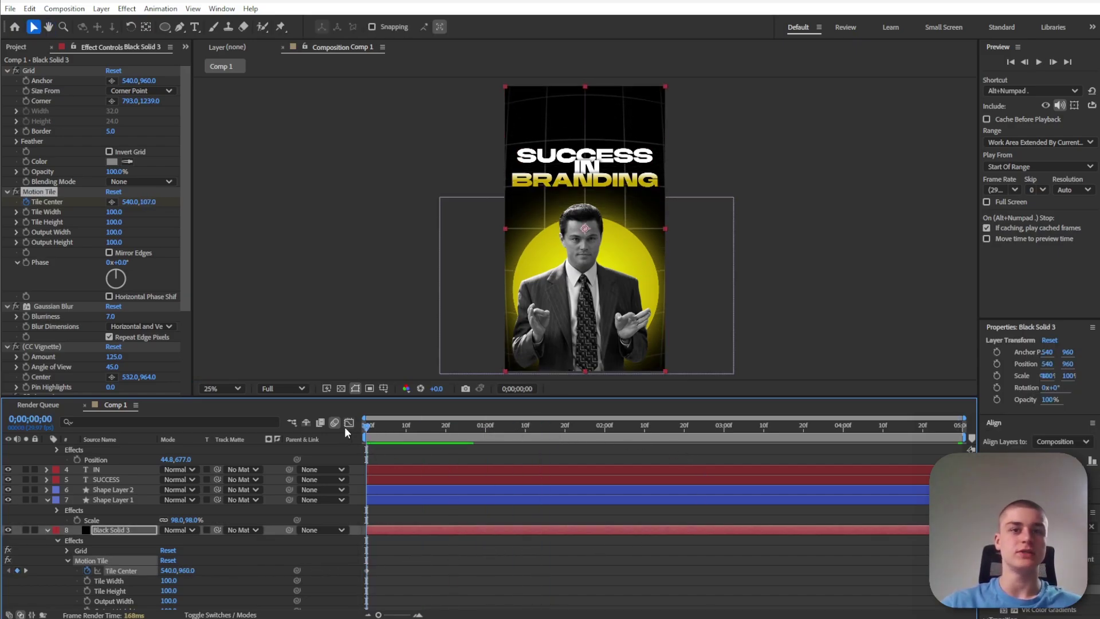
key("space")
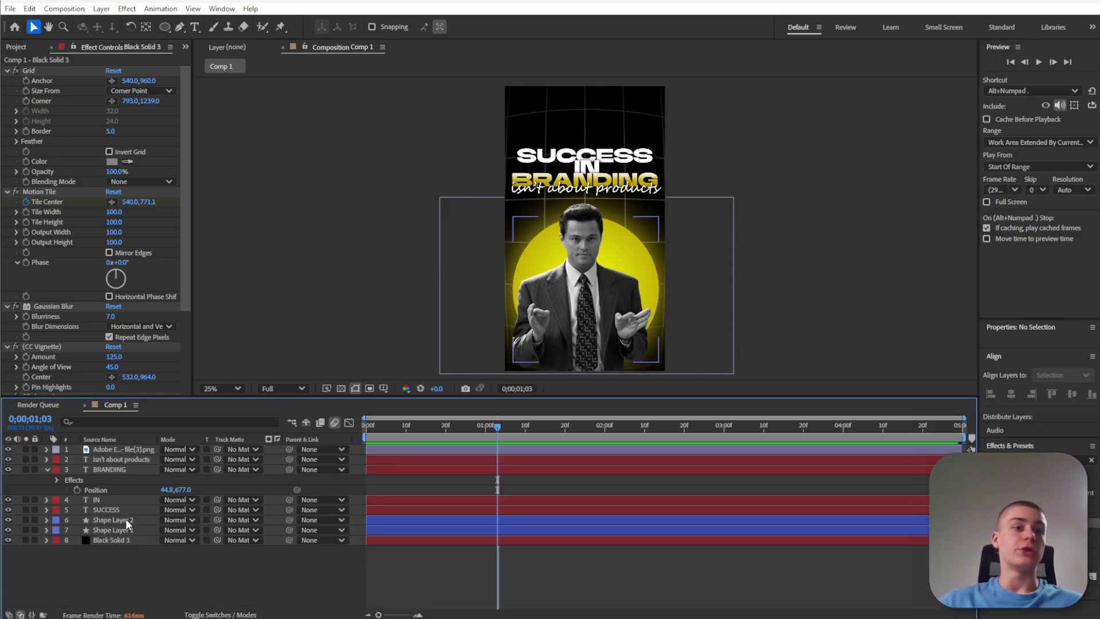
Pre-compose Shape Layer 1 and Shape Layer 2 together as Pre-comp 1.
left_click(125, 518)
left_click(129, 530, "shift")
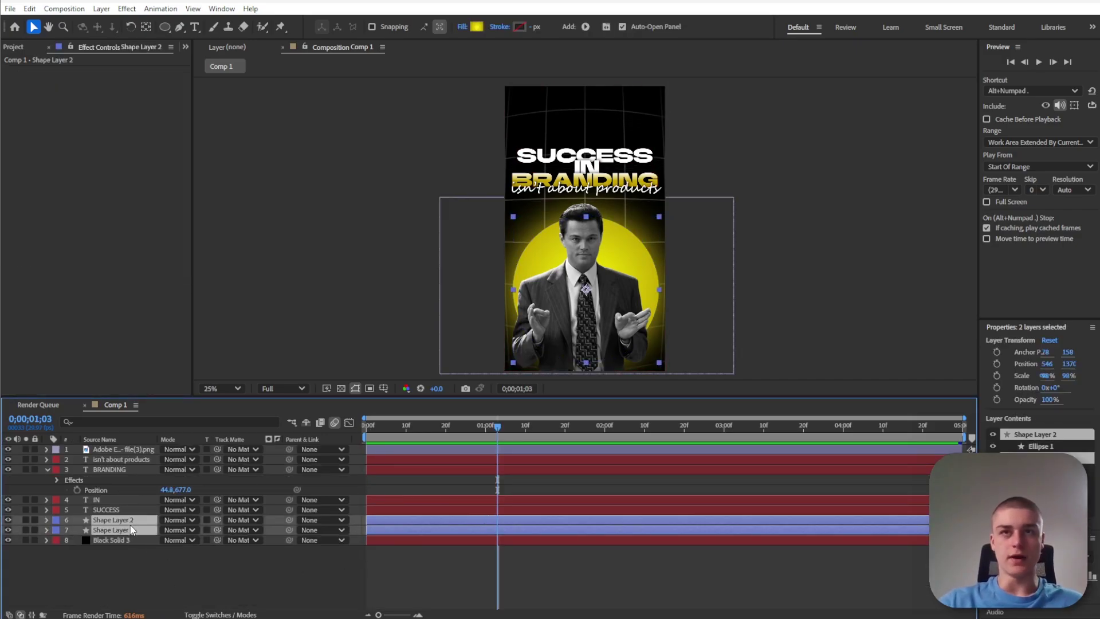
key("ctrl+shift+c")
key("Return")
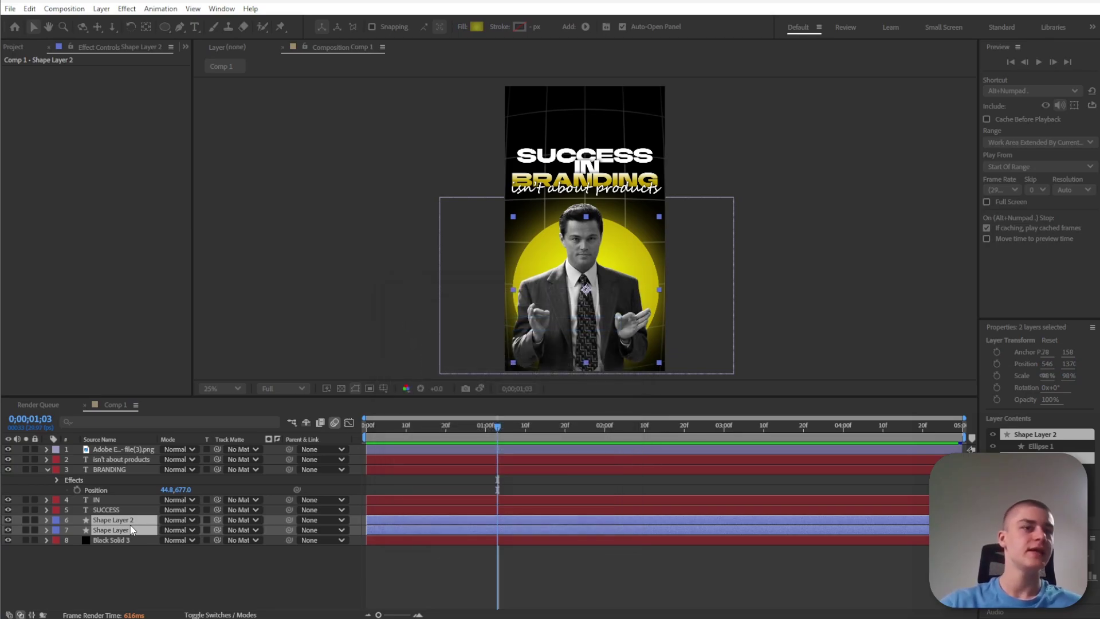
Keyframe Pre-comp 1's scale from 139% at the first frame down to 100% a few frames in.
left_click_drag(401, 428, 370, 428)
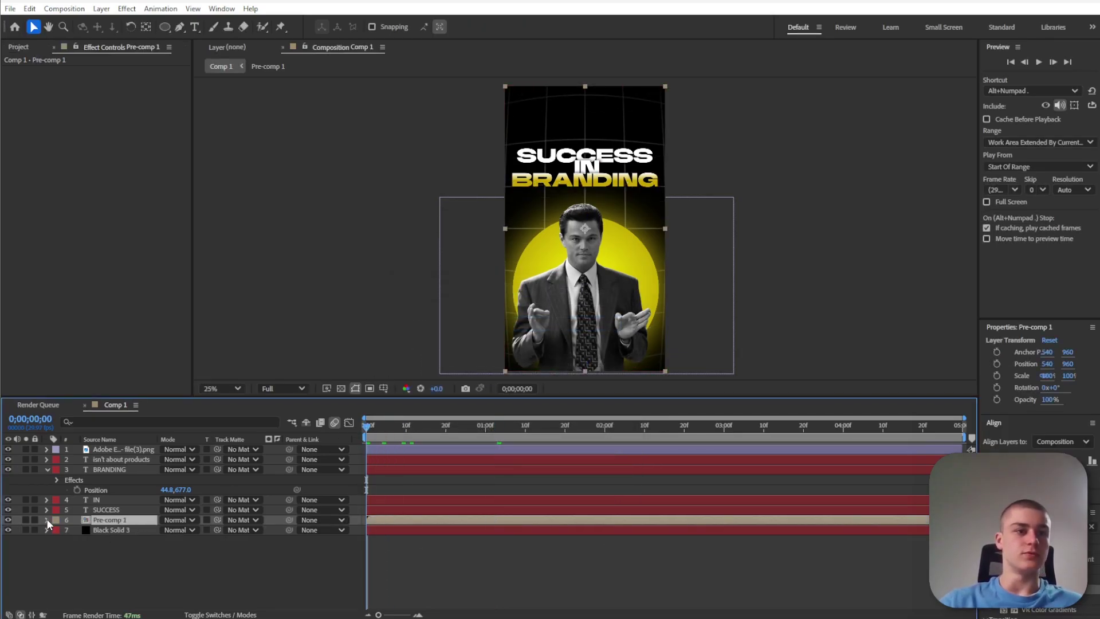
left_click(46, 519)
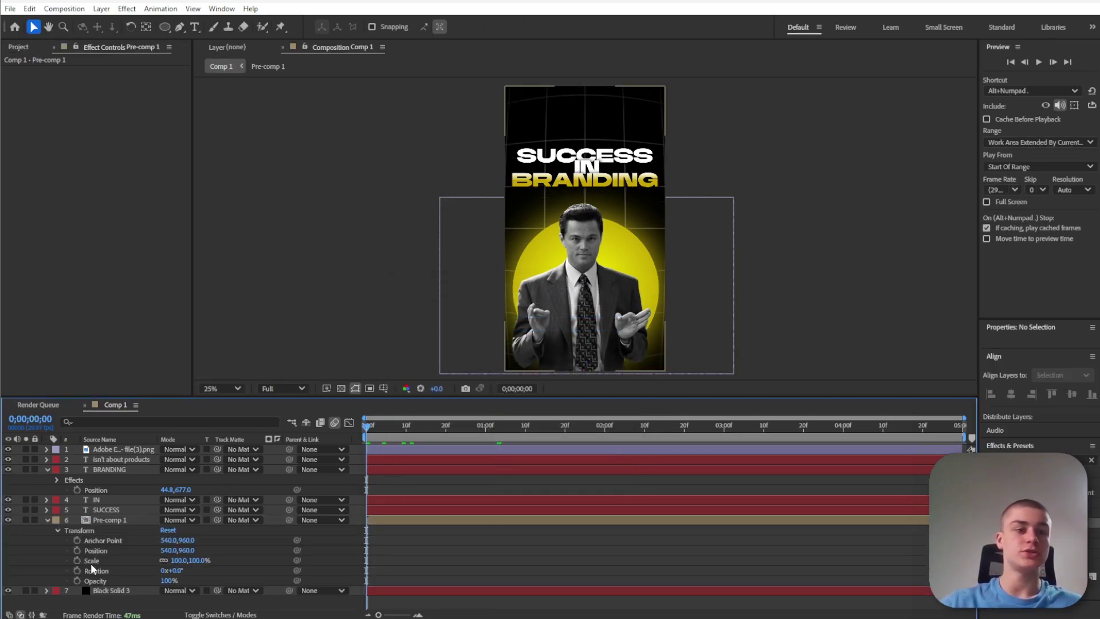
left_click(77, 561)
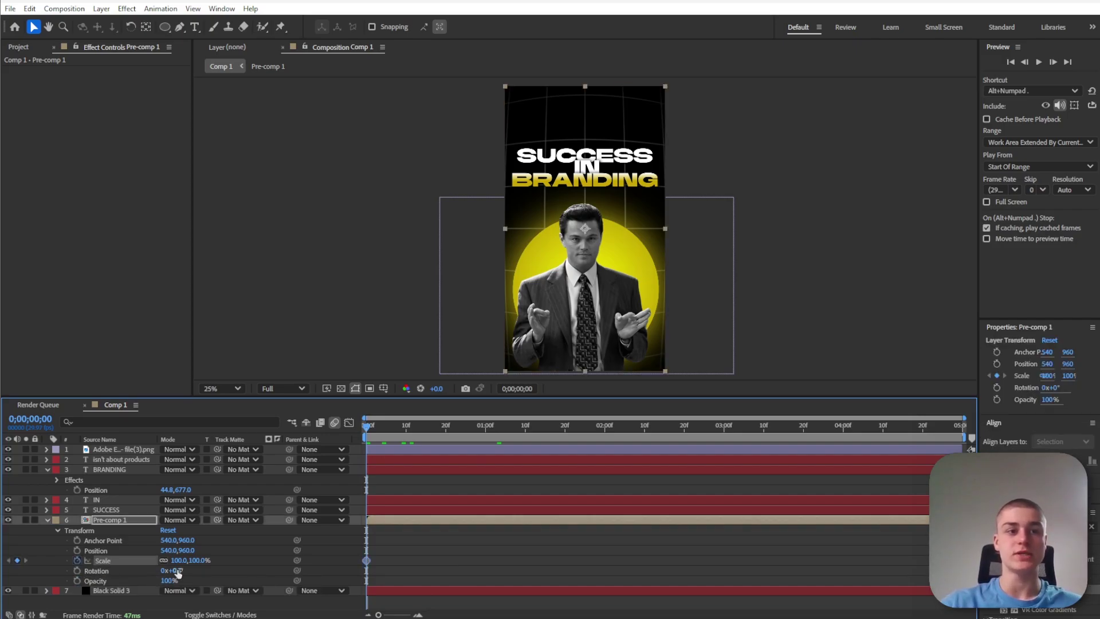
left_click_drag(366, 561, 395, 561)
left_click(422, 553)
left_click_drag(207, 560, 229, 564)
Easy-ease Pre-comp 1's scale keyframes with a reshaped speed curve, and enable the layer's motion blur.
left_click_drag(430, 547, 359, 562)
key("F9")
key("shift+F3")
left_click_drag(535, 453, 461, 458)
key("shift+F3")
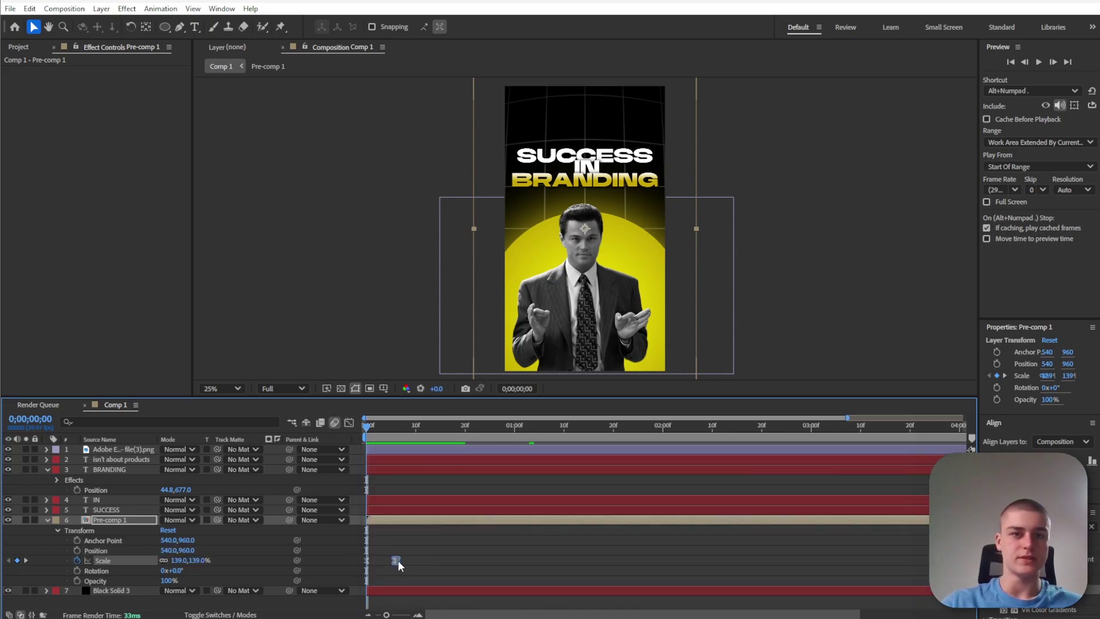
left_click(435, 568)
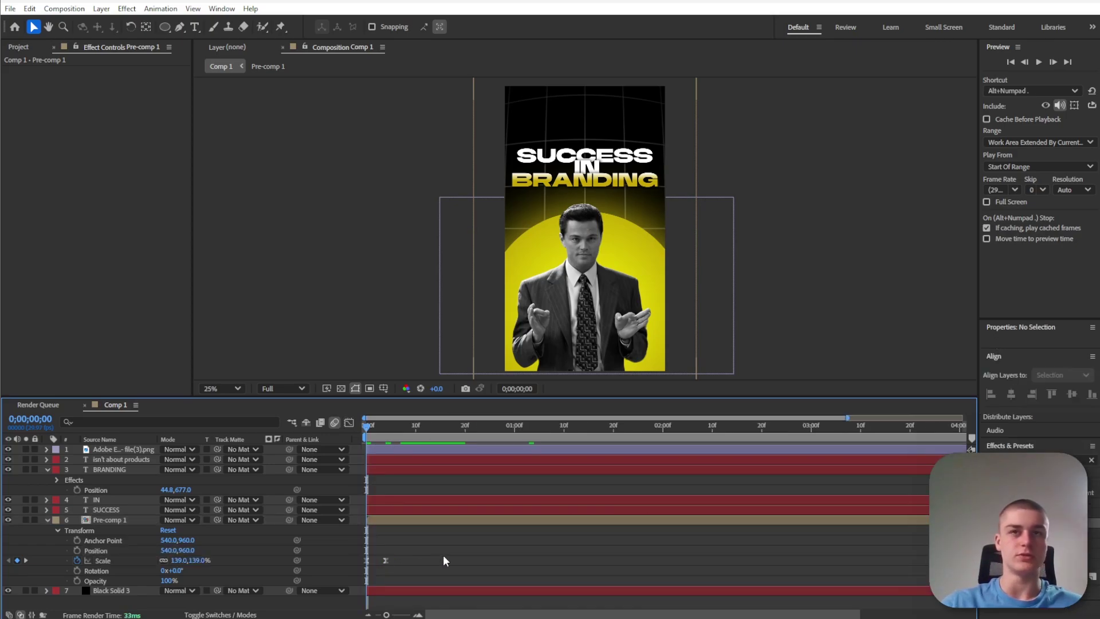
key("F4")
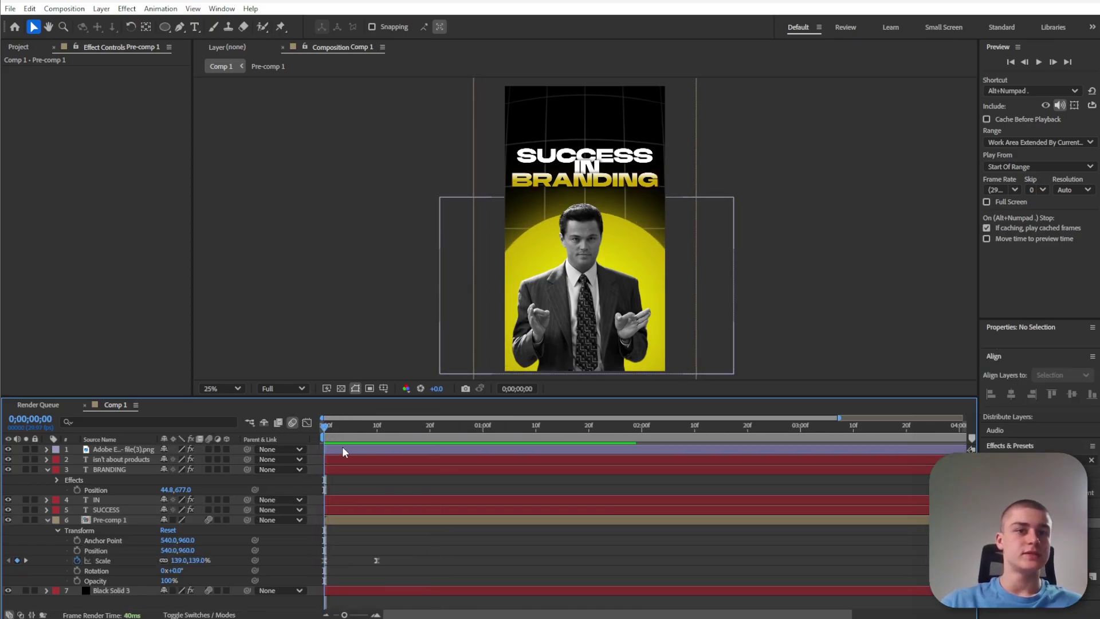
Animate the man cutout rising from a lower position at the first frame to 552, 1344 at frame 10, with Easy Ease.
left_click(343, 449)
left_click(46, 520)
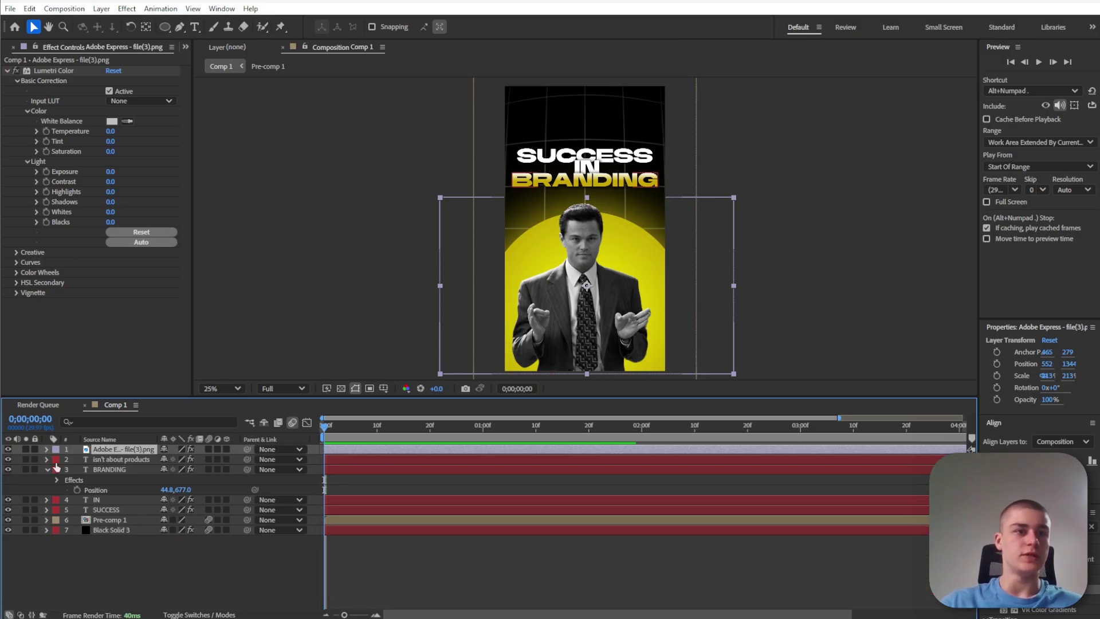
left_click(46, 450)
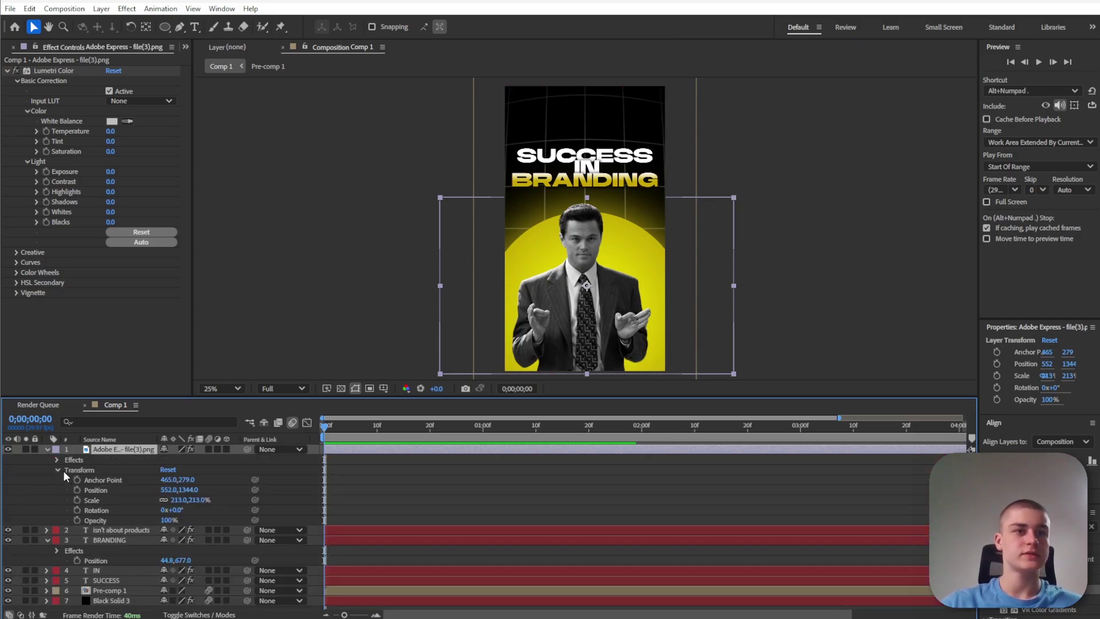
left_click(76, 490)
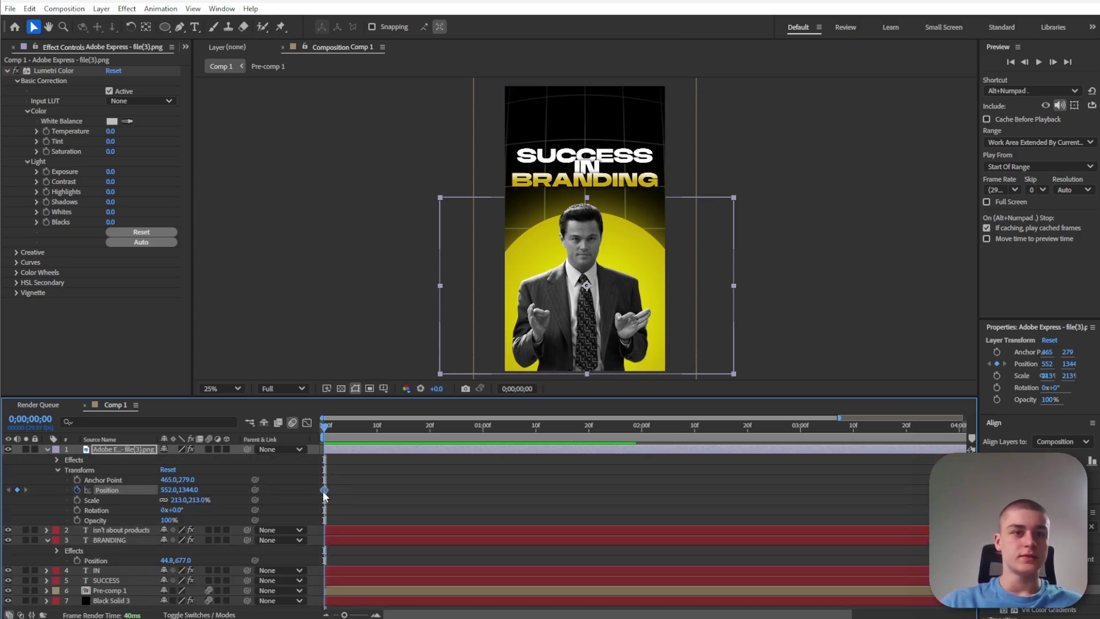
left_click_drag(324, 490, 376, 494)
left_click(123, 466)
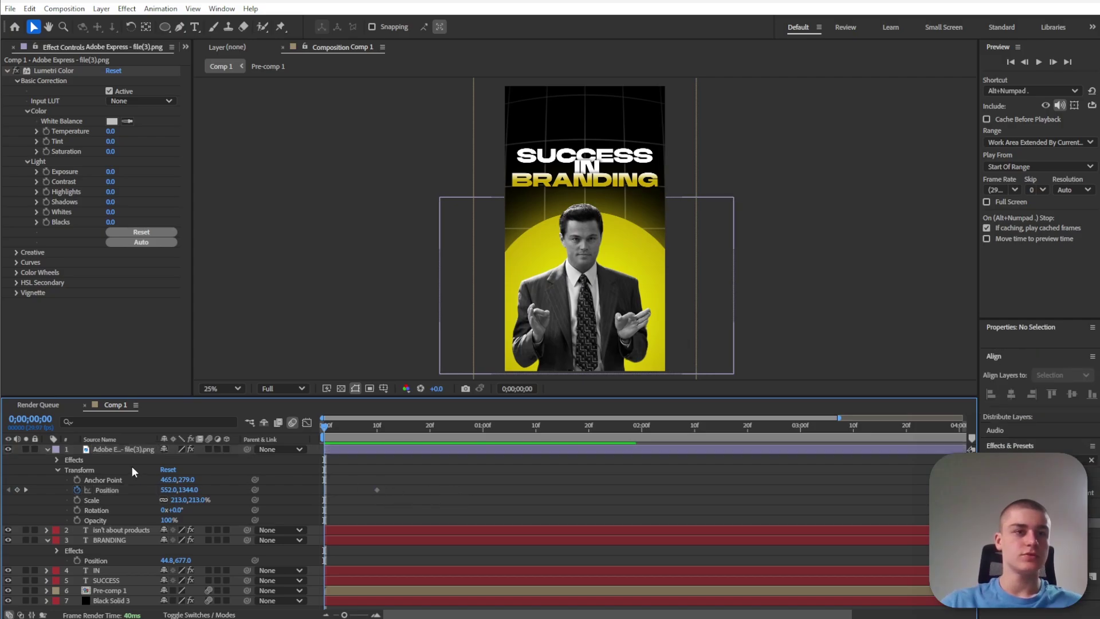
left_click(125, 491)
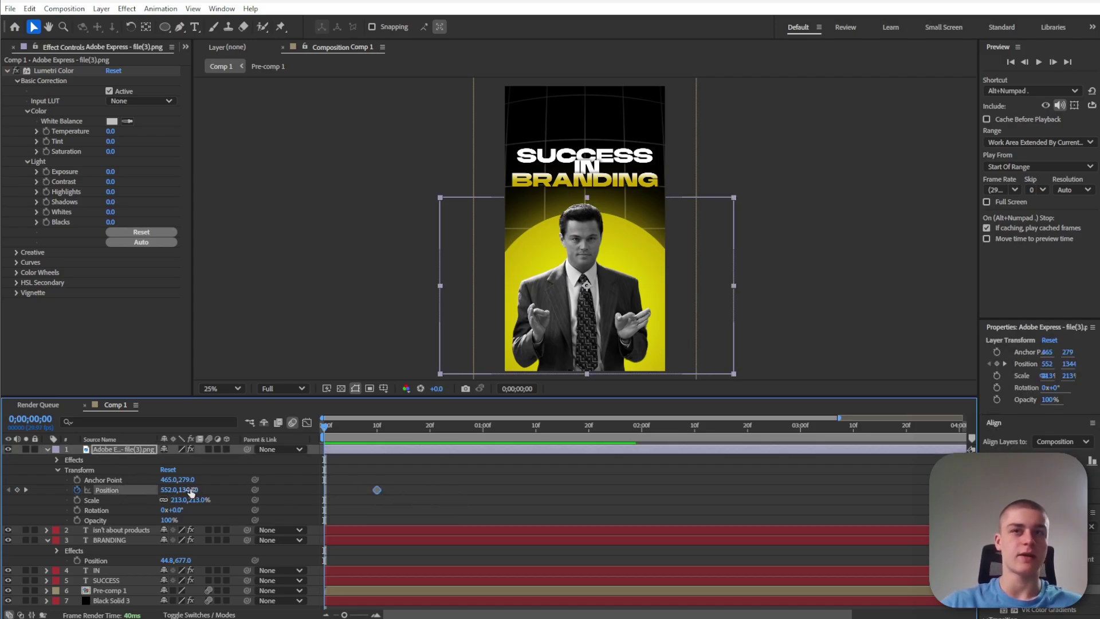
left_click_drag(192, 490, 297, 490)
key("F9")
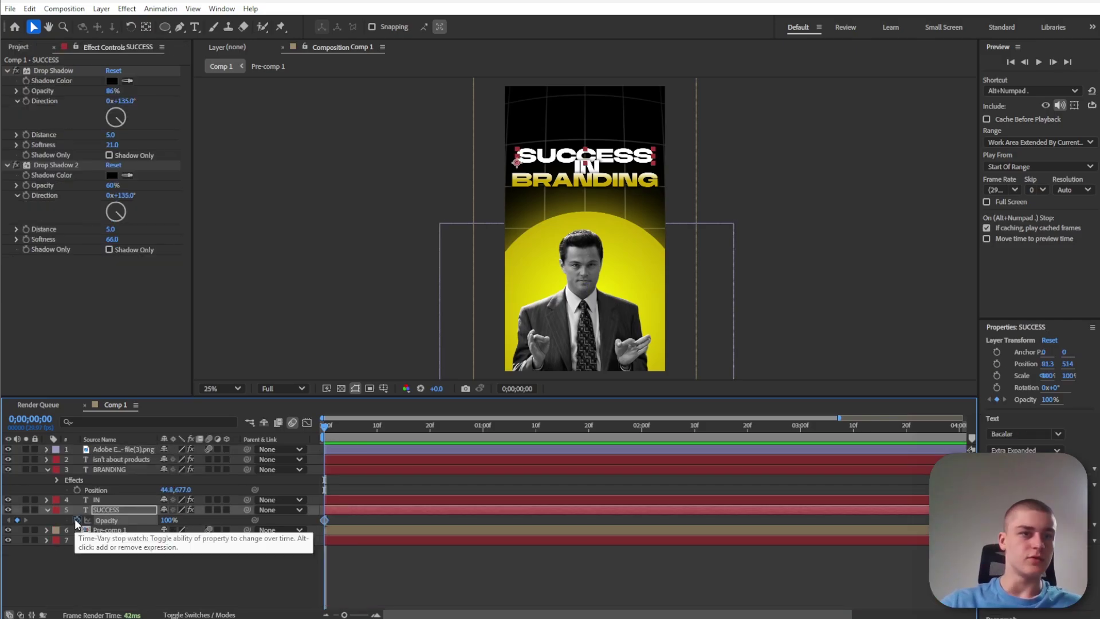
Fade in the SUCCESS text from 0% opacity at the first frame to 100% at about frame 6.
left_click_drag(324, 520, 356, 519)
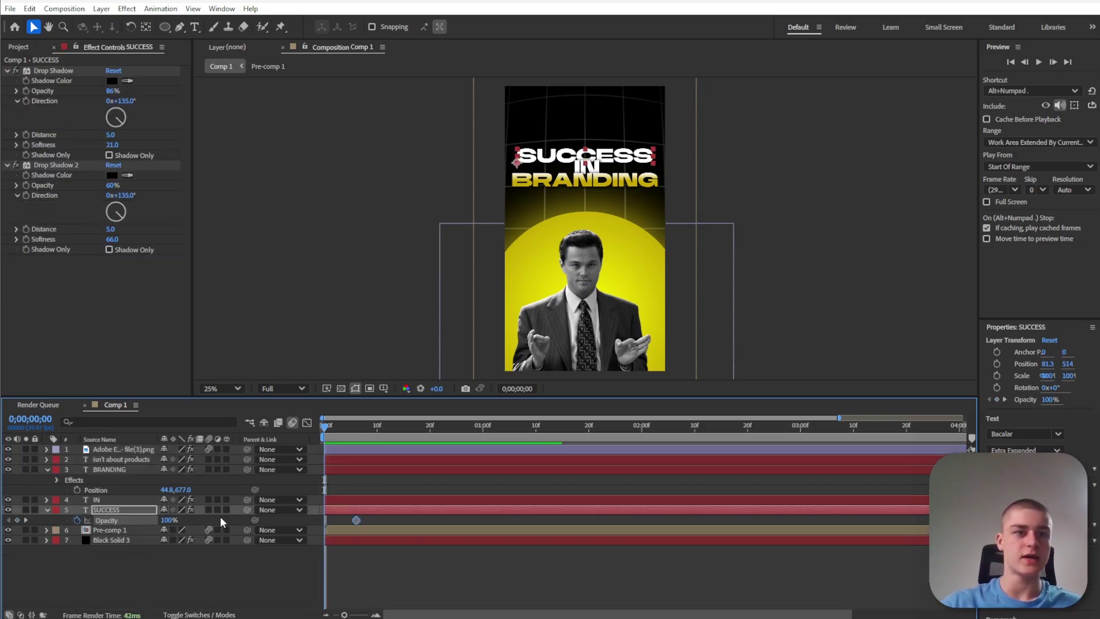
left_click_drag(166, 521, 99, 521)
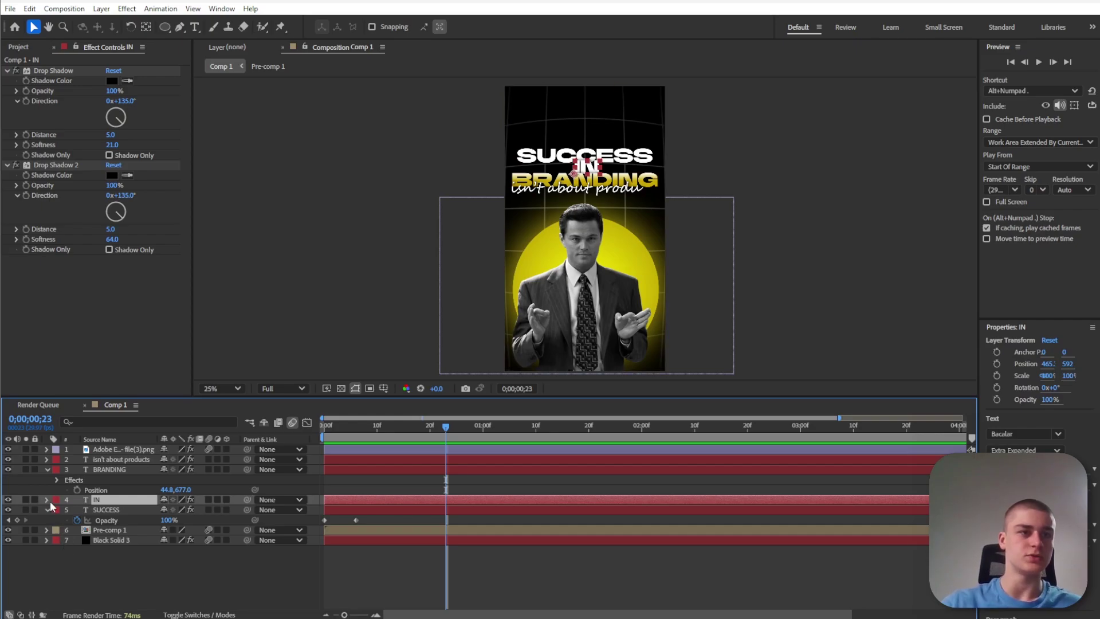
Animate the IN text rising from about 465.3, 660 to 465.3, 592 with eased keyframes, and start the layer 3 frames in.
left_click(46, 500)
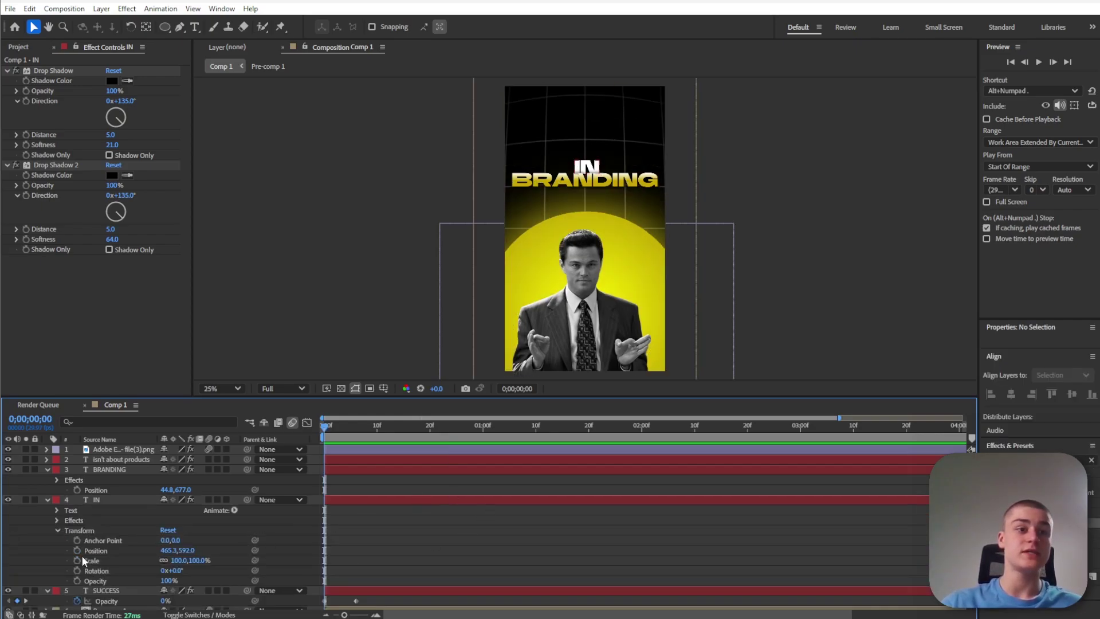
left_click(77, 550)
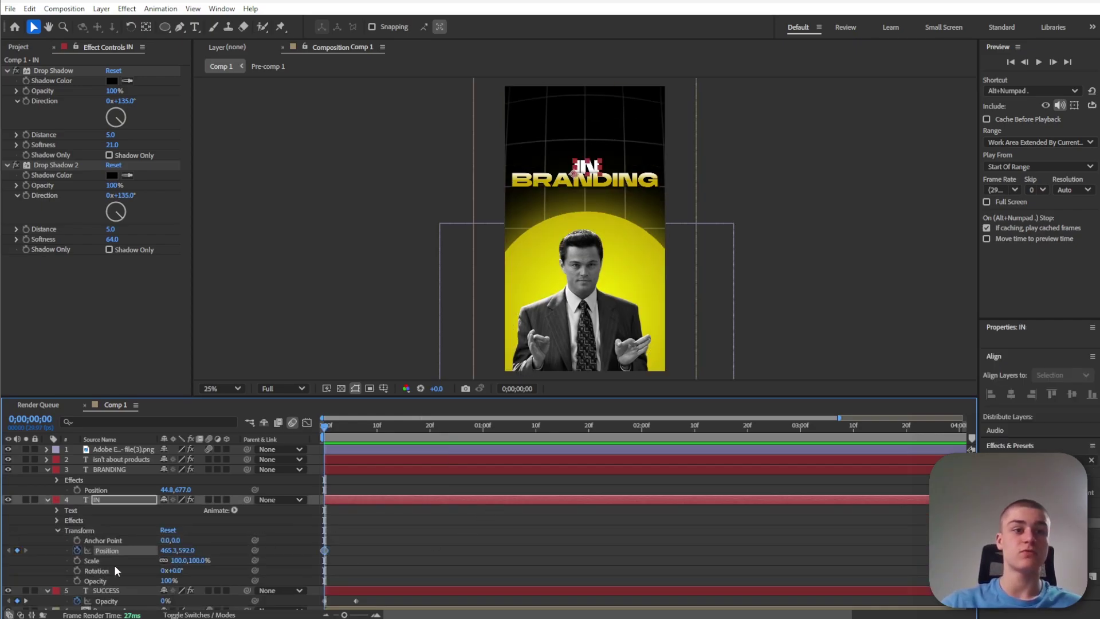
left_click_drag(330, 550, 366, 550)
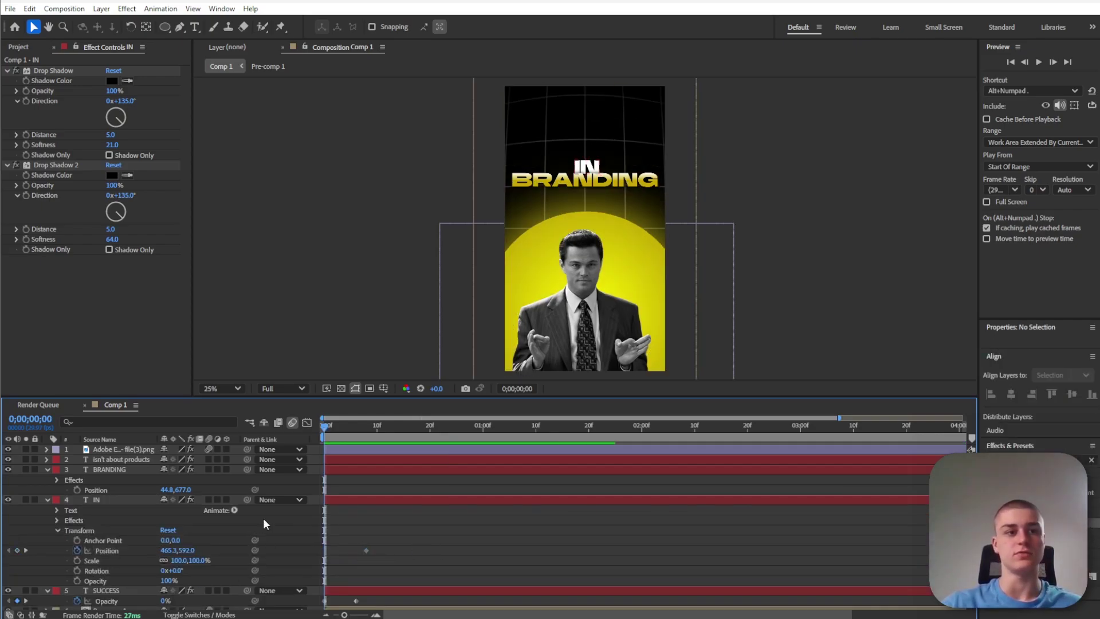
key("space")
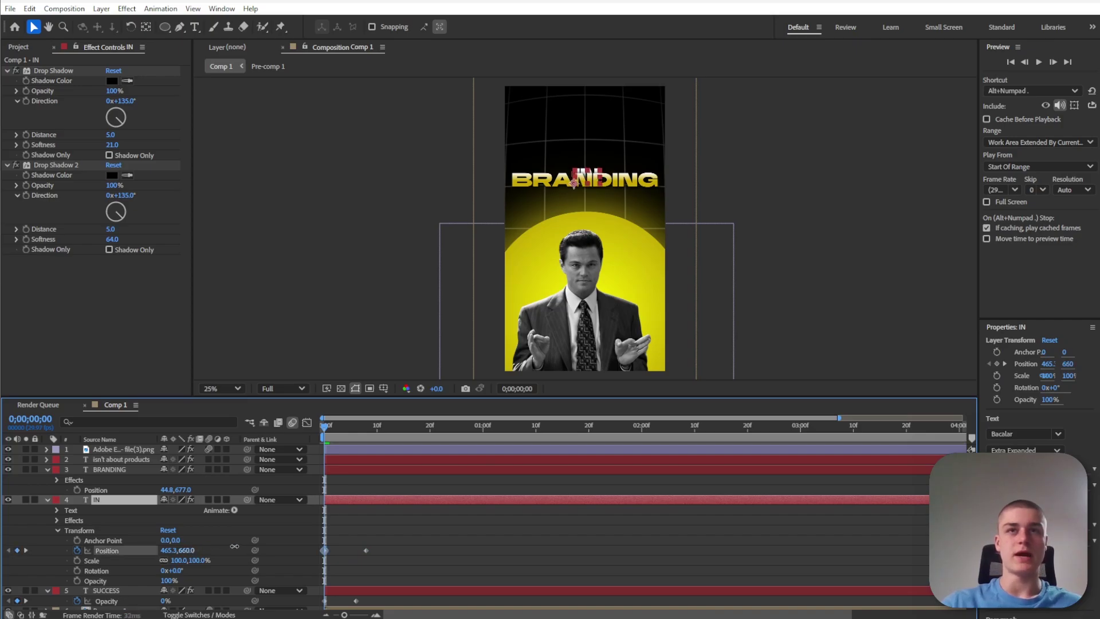
left_click_drag(346, 498, 356, 497)
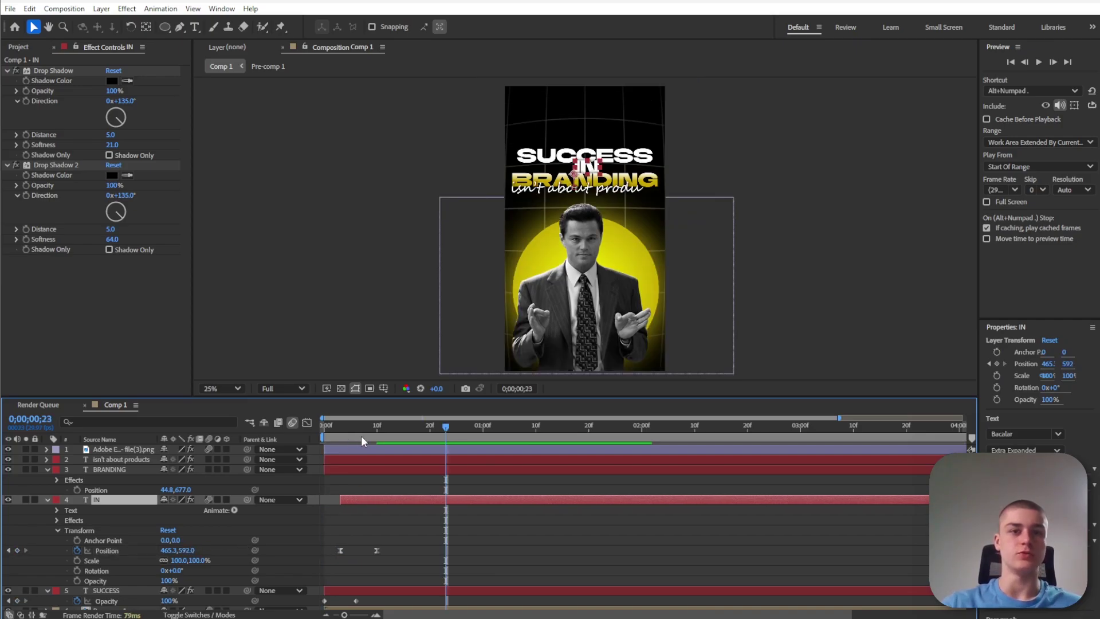
key("space")
Start the BRANDING text layer 2 frames in and move the current time to that frame.
left_click(344, 465)
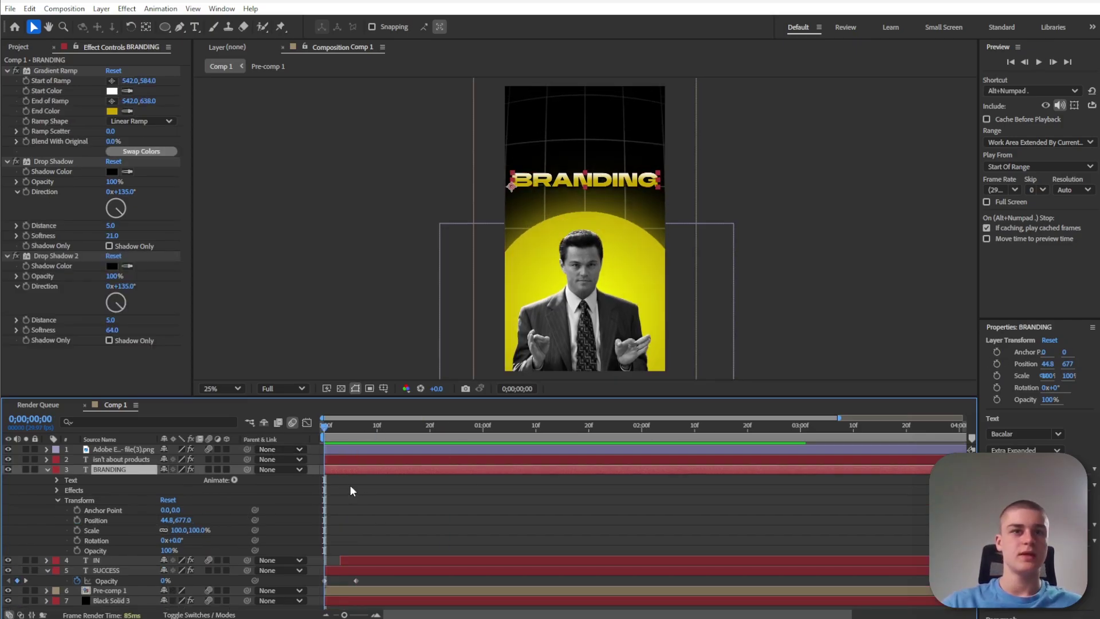
key("space")
left_click_drag(346, 428, 349, 469)
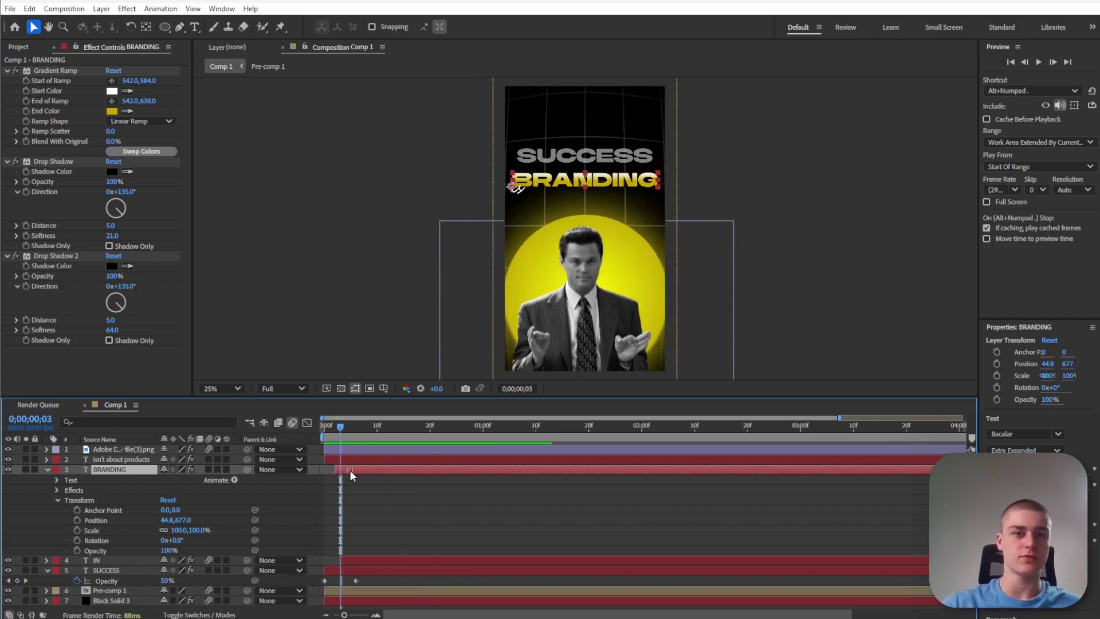
left_click(337, 427)
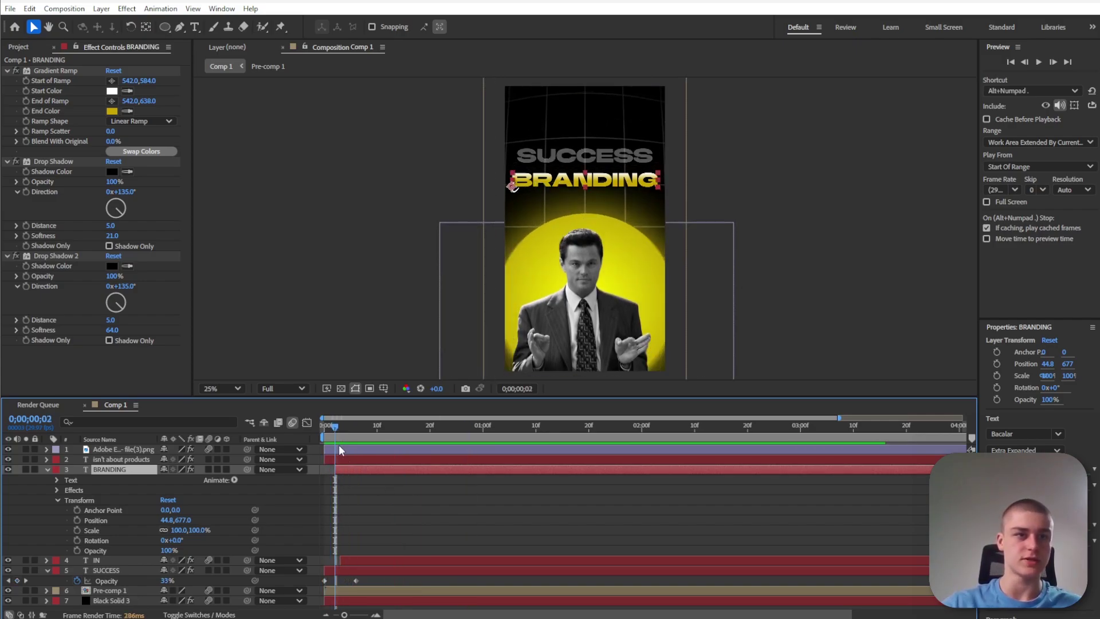
Animate BRANDING from 134% scale and position -78.2, 677 at frame 2 to 100% and 44.8, 677 at about frame 11.
left_click(77, 530)
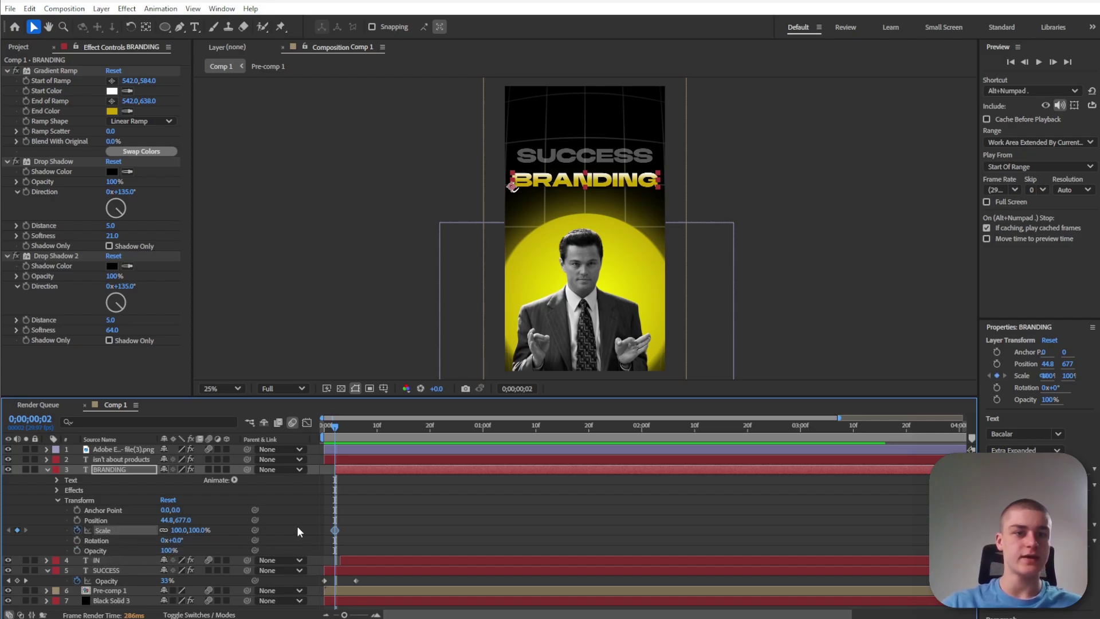
left_click_drag(336, 528, 372, 530)
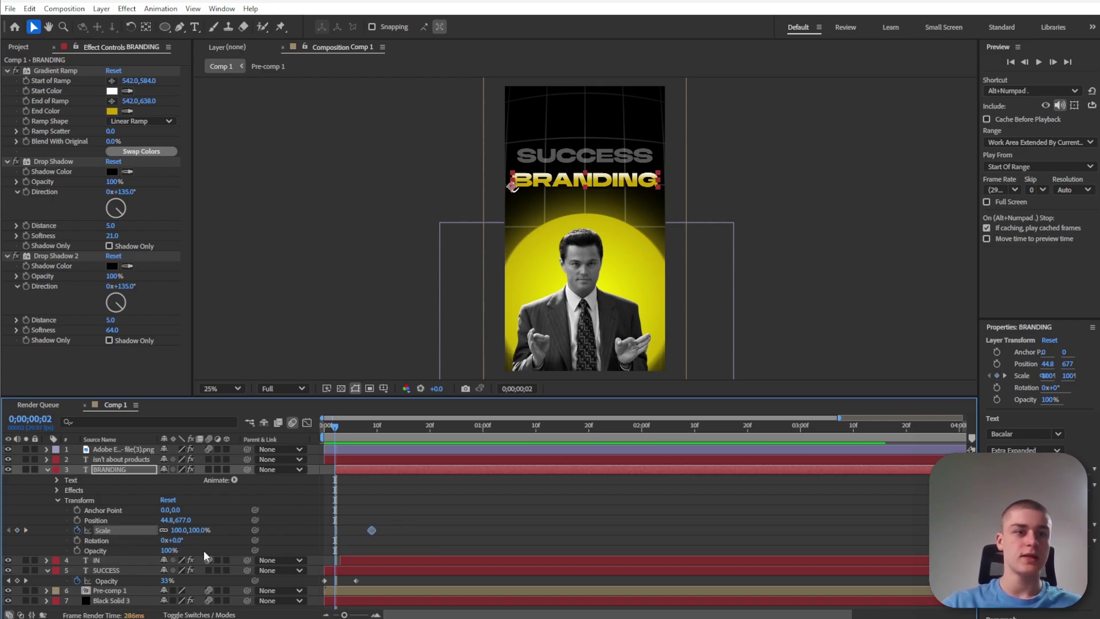
left_click_drag(197, 530, 216, 529)
left_click(77, 520)
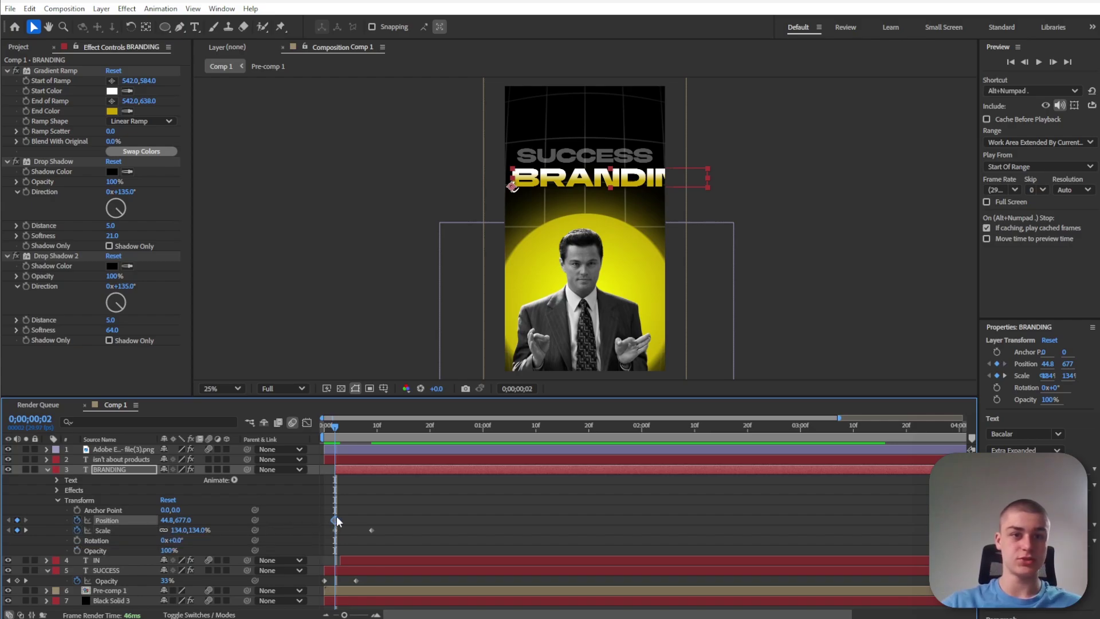
left_click_drag(336, 520, 372, 520)
mouse_move(168, 520)
left_mouse_down()
mouse_move(156, 520)
mouse_move(166, 520)
left_mouse_up()
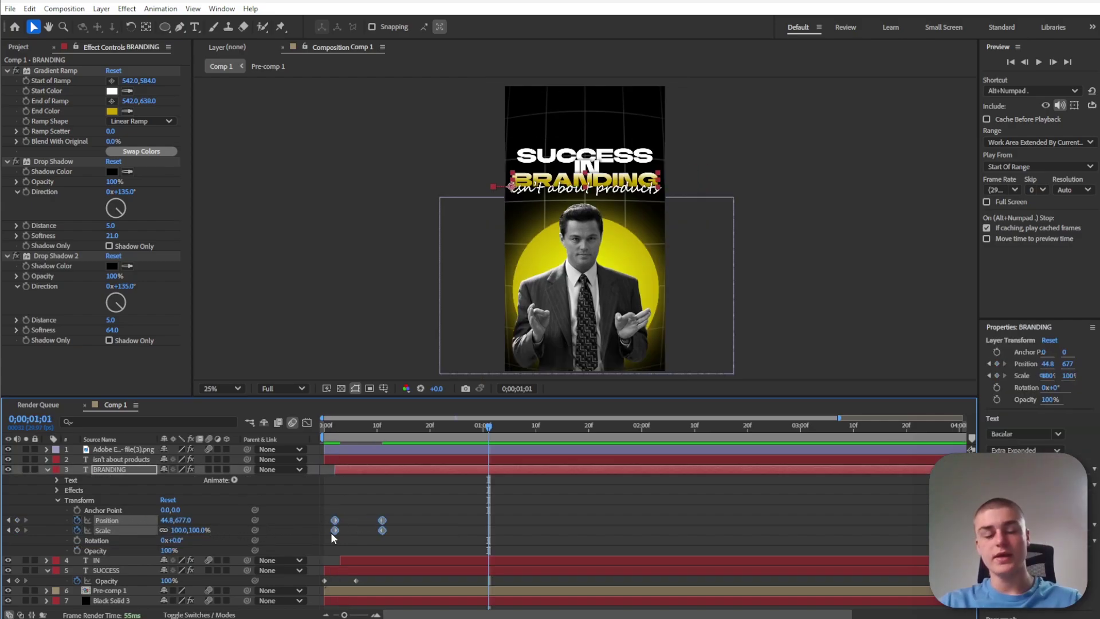
Easy-ease BRANDING's position and scale keyframes, reshape their speed curve, and preview the composition.
left_click_drag(331, 532, 386, 516)
left_click(341, 428)
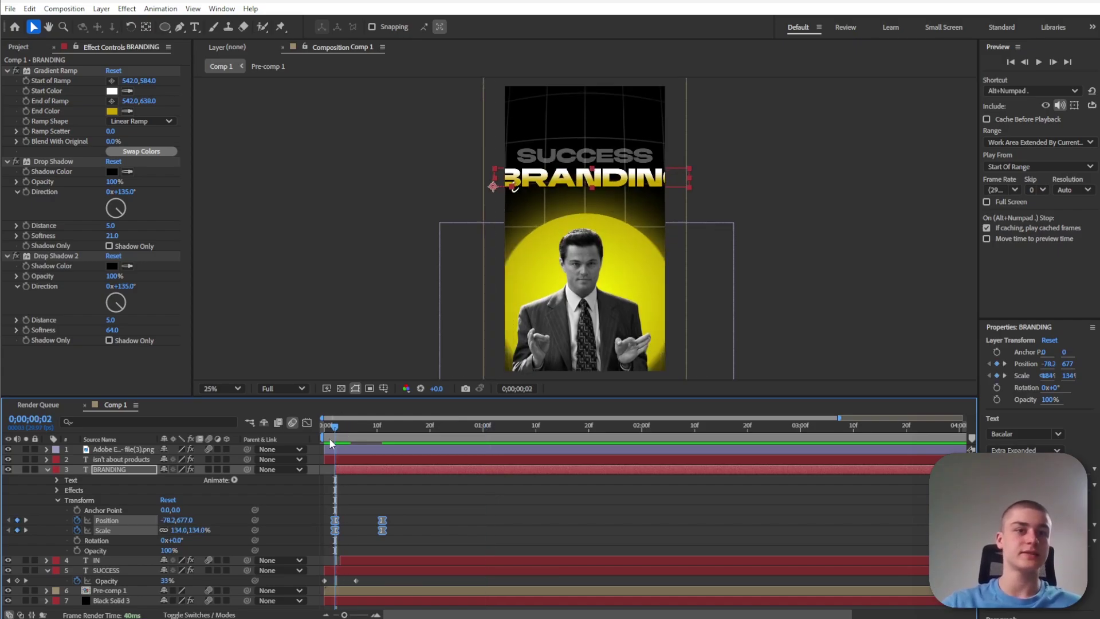
left_click(305, 422)
left_click_drag(493, 554, 465, 555)
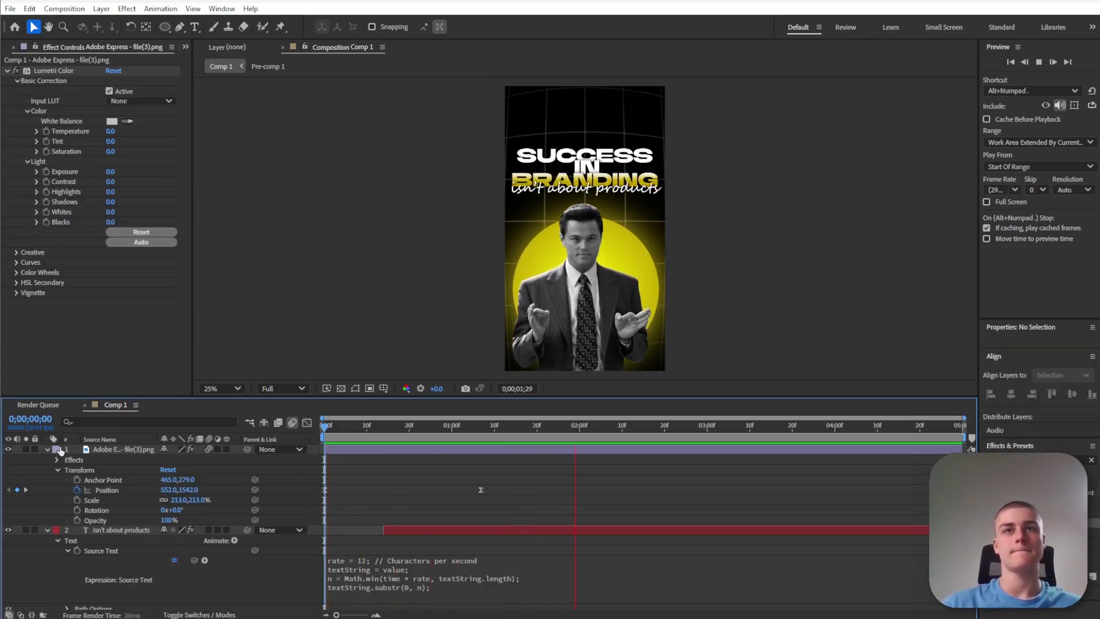
left_click(60, 452)
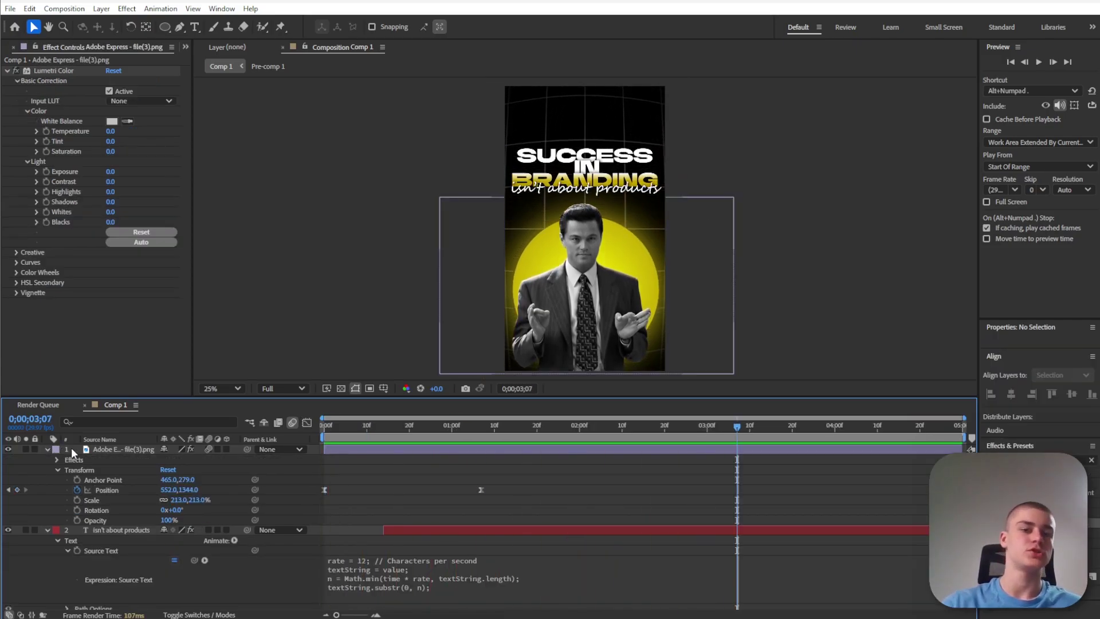